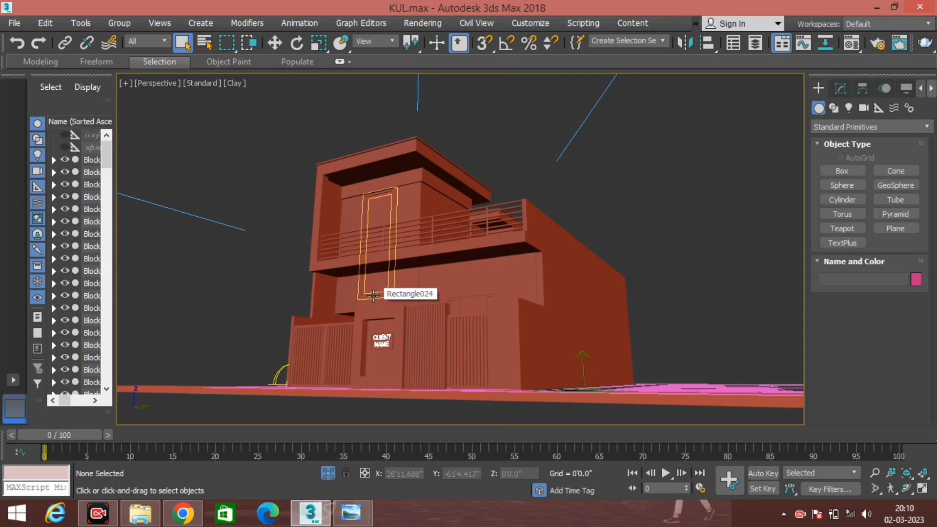
Step: Orbit around the clay house model, then preview the open Photo Viewer windows
{"action": "mouse_move", "coordinate": [374, 296]}
{"action": "middle_mouse_down", "text": "alt"}
{"action": "mouse_move", "coordinate": [494, 303]}
{"action": "mouse_move", "coordinate": [429, 356]}
{"action": "mouse_move", "coordinate": [464, 324]}
{"action": "mouse_move", "coordinate": [357, 360]}
{"action": "middle_mouse_up", "text": "alt"}
{"action": "scroll", "coordinate": [558, 340], "scroll_direction": "up", "scroll_amount": 5}
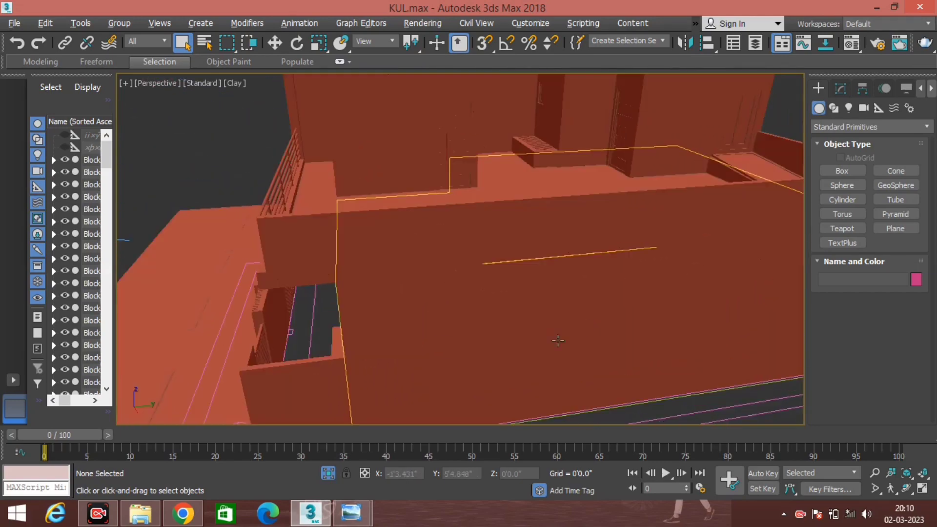
{"action": "scroll", "coordinate": [558, 340], "scroll_direction": "down", "scroll_amount": 5}
{"action": "mouse_move", "coordinate": [506, 350]}
{"action": "middle_mouse_down", "text": "alt"}
{"action": "mouse_move", "coordinate": [479, 342]}
{"action": "mouse_move", "coordinate": [549, 333]}
{"action": "mouse_move", "coordinate": [385, 230]}
{"action": "mouse_move", "coordinate": [517, 284]}
{"action": "mouse_move", "coordinate": [473, 284]}
{"action": "mouse_move", "coordinate": [400, 259]}
{"action": "mouse_move", "coordinate": [272, 255]}
{"action": "mouse_move", "coordinate": [249, 238]}
{"action": "mouse_move", "coordinate": [410, 262]}
{"action": "mouse_move", "coordinate": [444, 247]}
{"action": "mouse_move", "coordinate": [439, 272]}
{"action": "mouse_move", "coordinate": [493, 317]}
{"action": "middle_mouse_up", "text": "alt"}
{"action": "middle_click_drag", "start_coordinate": [451, 293], "coordinate": [457, 301], "text": "alt"}
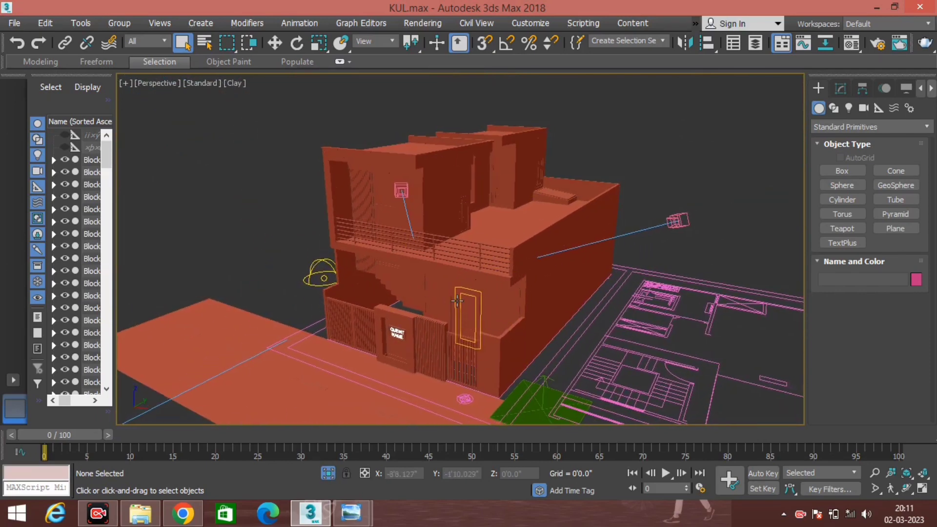
{"action": "middle_click_drag", "start_coordinate": [454, 244], "coordinate": [469, 264], "text": "alt"}
{"action": "middle_click_drag", "start_coordinate": [489, 308], "coordinate": [483, 317], "text": "alt"}
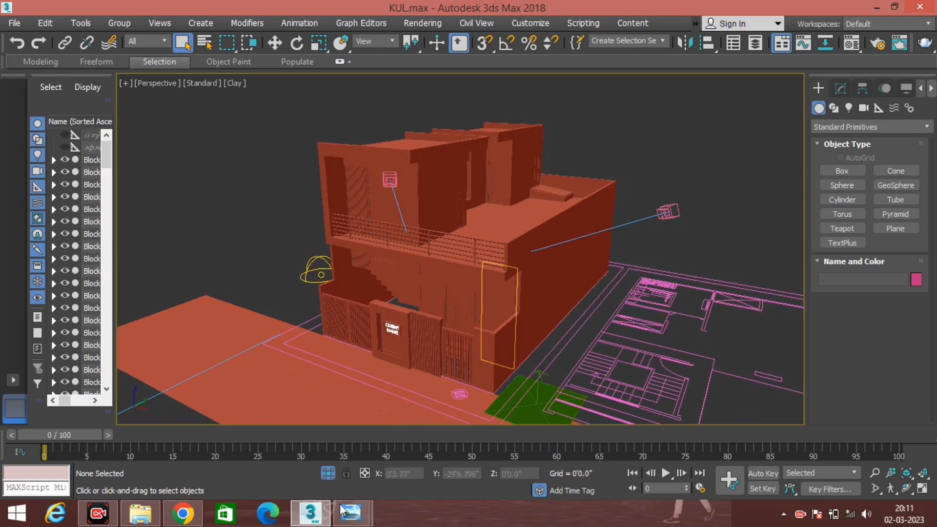
{"action": "left_click", "coordinate": [345, 510]}
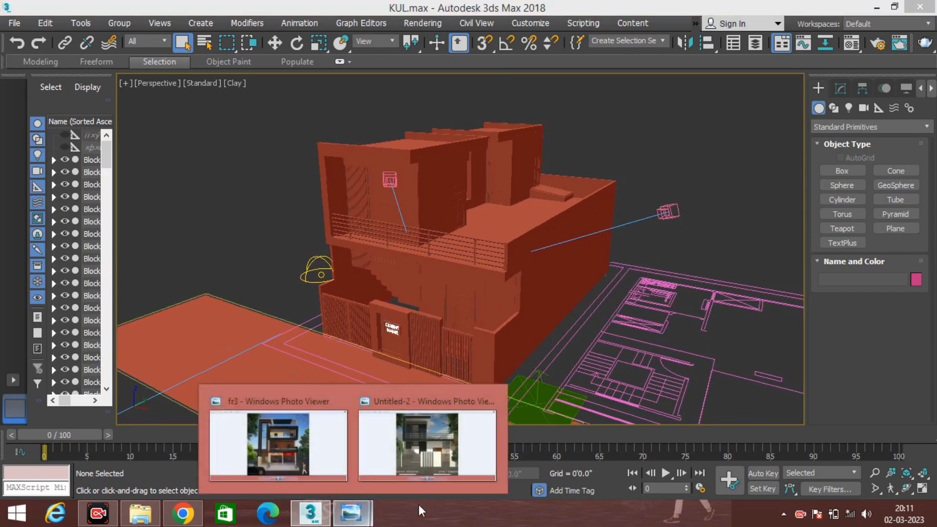
Step: View the Untitled-2 render, advance to 56546, then show the desktop
{"action": "left_click", "coordinate": [435, 441]}
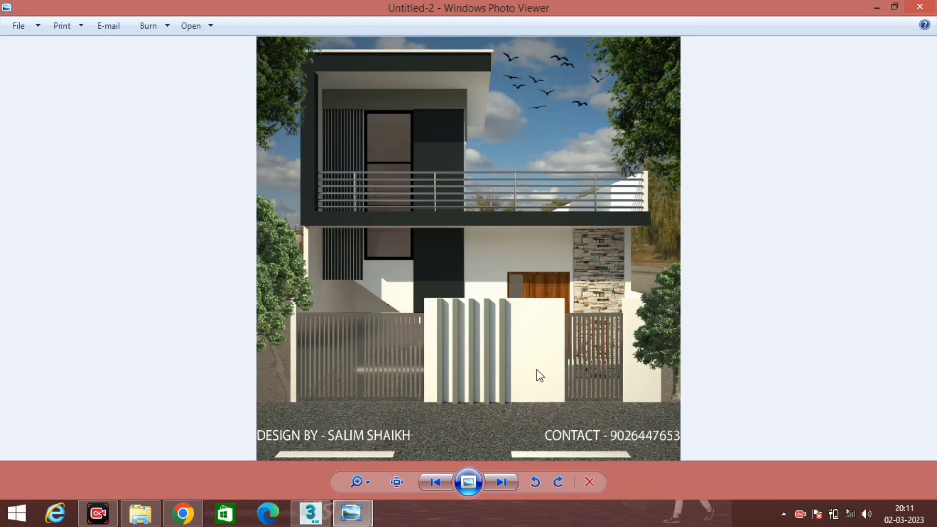
{"action": "left_click", "coordinate": [501, 483]}
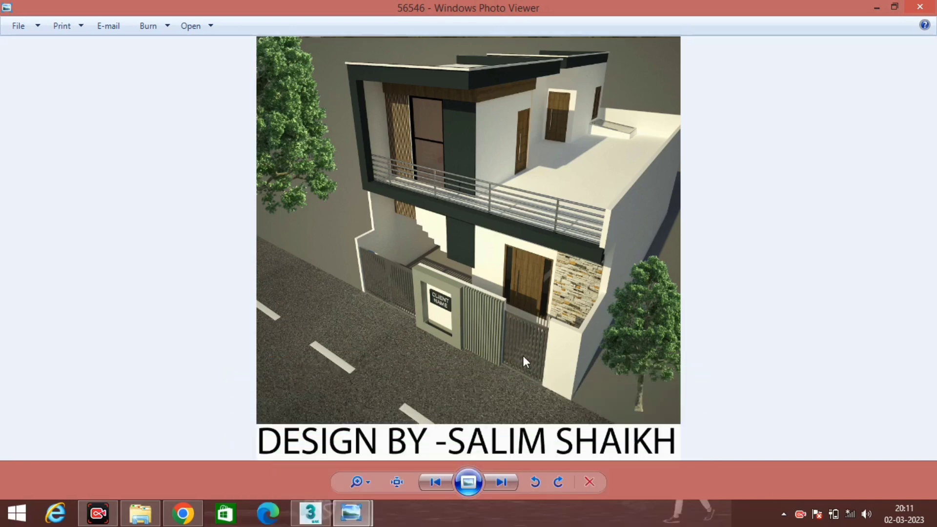
{"action": "key", "text": "super+d"}
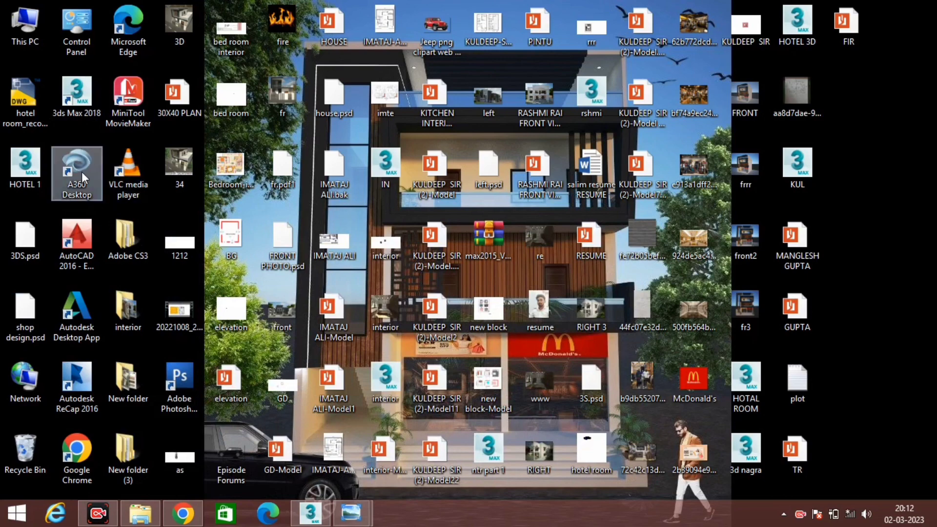
Step: Launch 3ds Max 2018 from its desktop shortcut, refreshing the desktop while it loads
{"action": "double_click", "coordinate": [80, 102]}
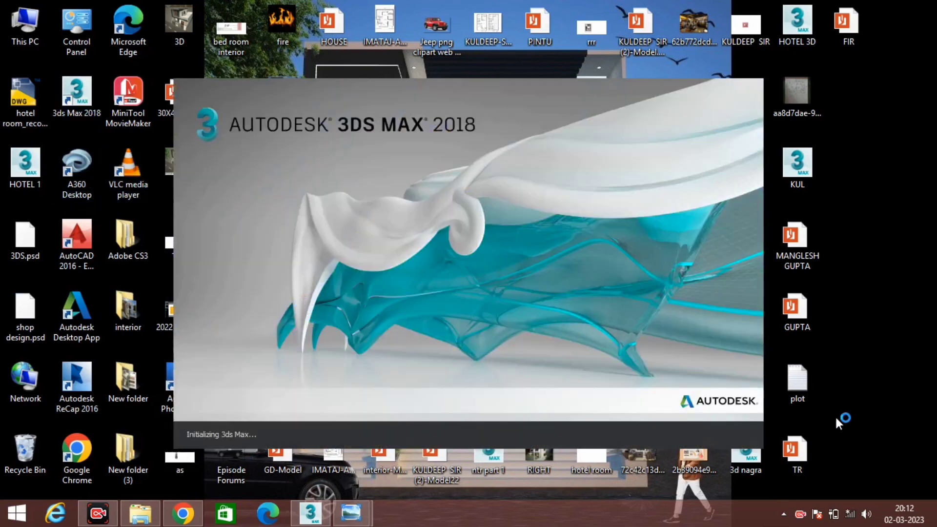
{"action": "right_click", "coordinate": [860, 139]}
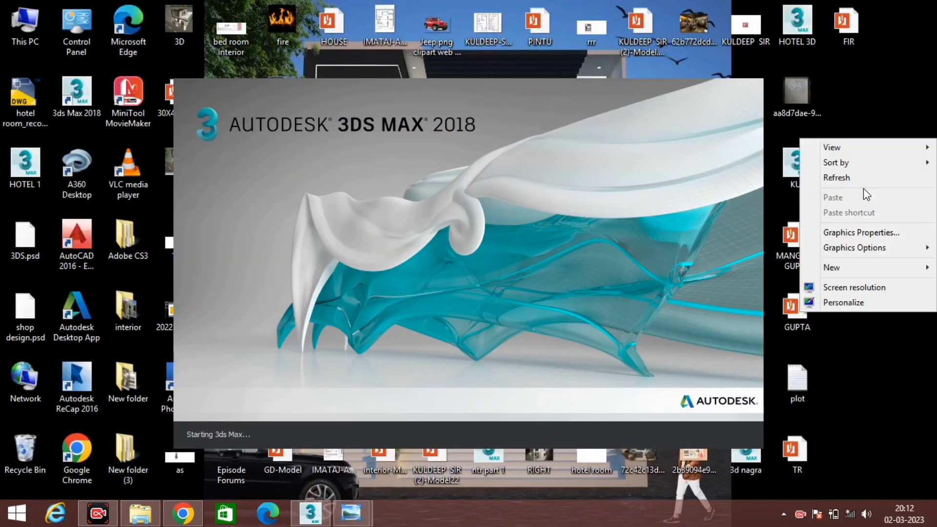
{"action": "left_click", "coordinate": [862, 180]}
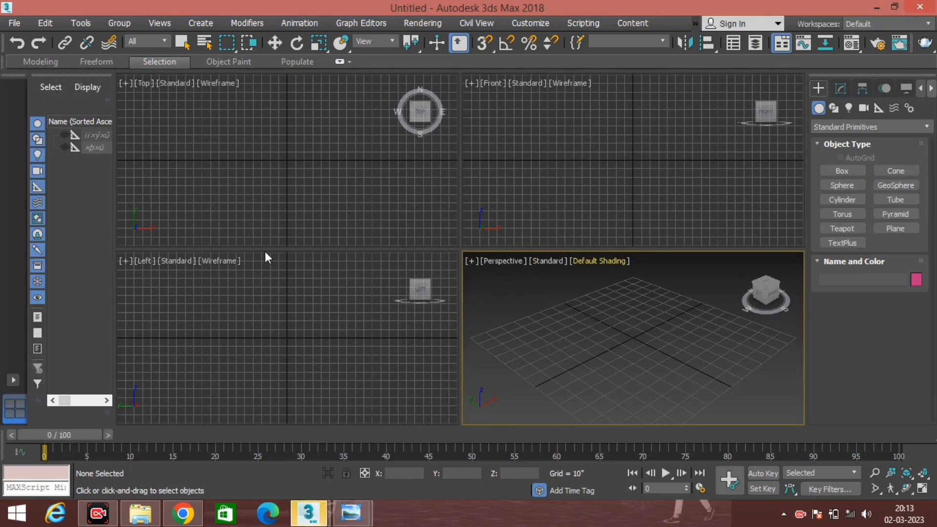
Step: Cycle through the viewports, leaving Top active, and bring up the File menu
{"action": "left_click", "coordinate": [528, 172]}
{"action": "left_click", "coordinate": [344, 175]}
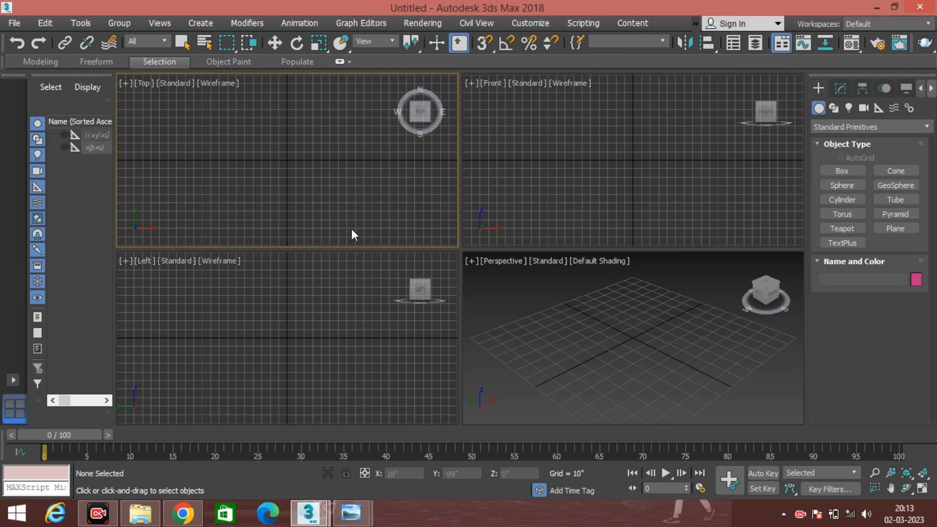
{"action": "left_click", "coordinate": [551, 141]}
{"action": "left_click", "coordinate": [259, 319]}
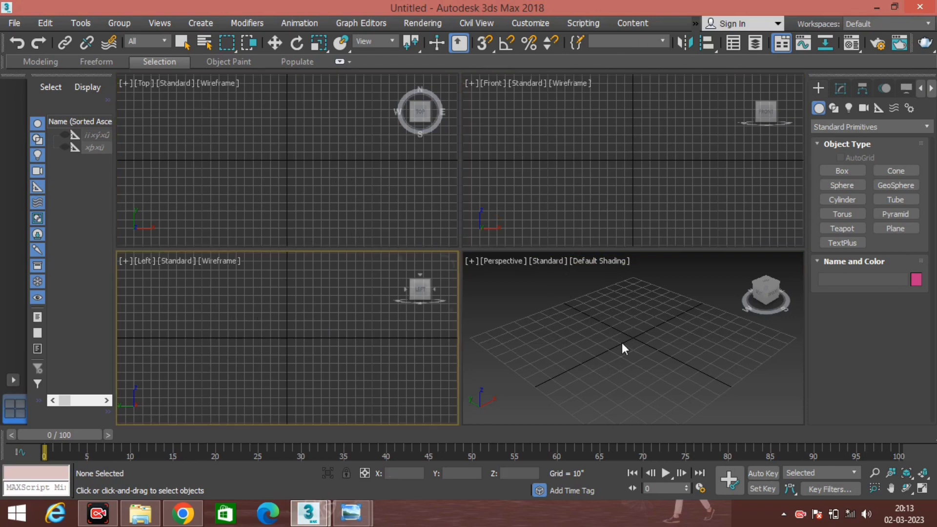
{"action": "left_click", "coordinate": [567, 358]}
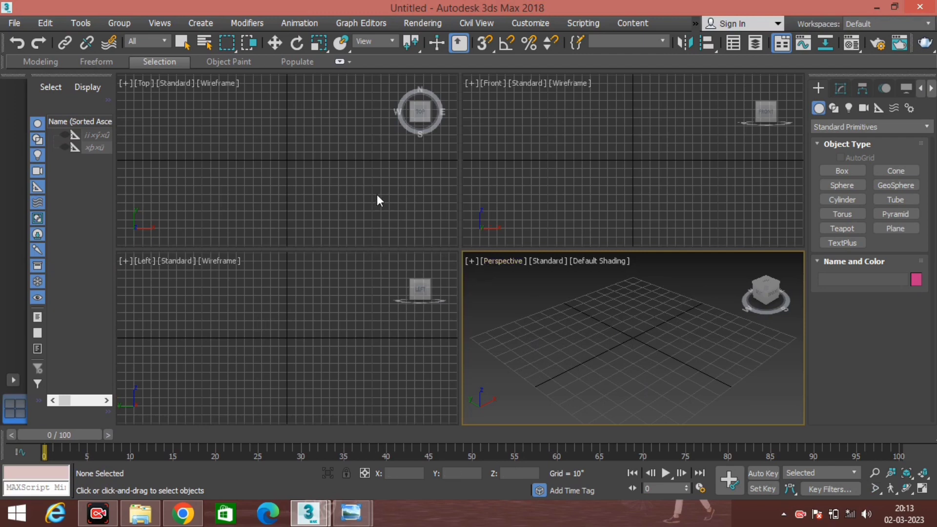
{"action": "left_click", "coordinate": [356, 191]}
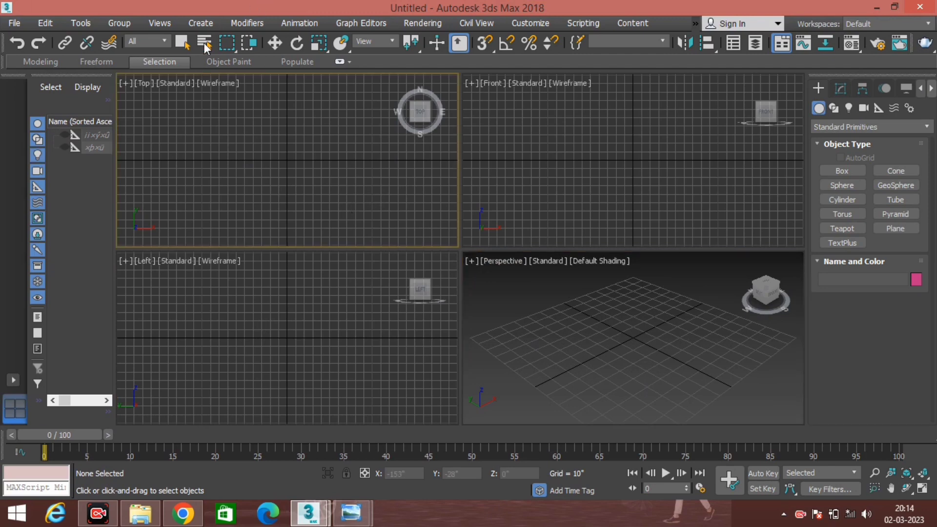
{"action": "left_click", "coordinate": [16, 24]}
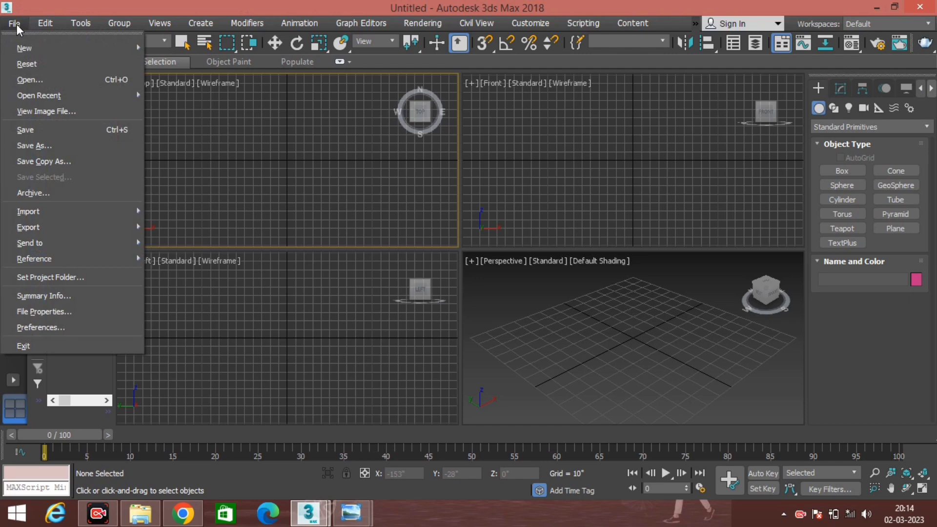
{"action": "mouse_move", "coordinate": [28, 211]}
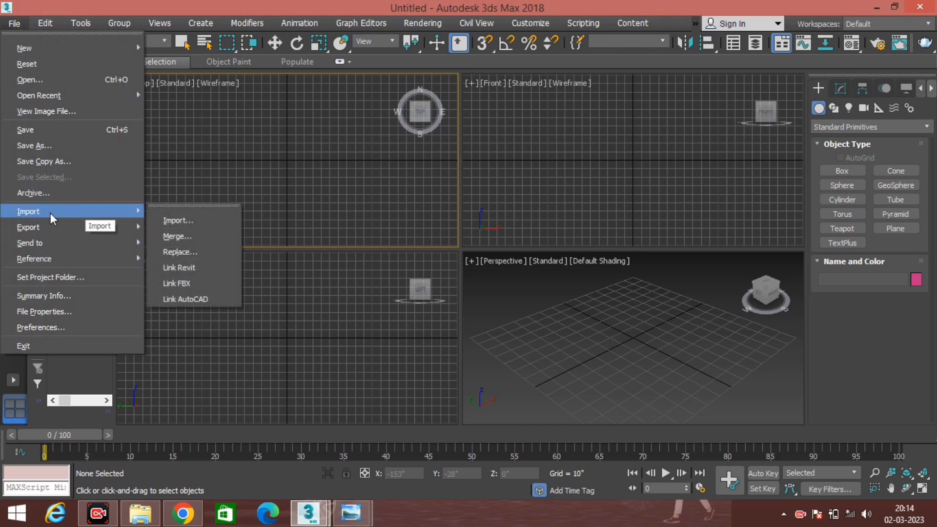
Step: Import the AutoCAD floor plan DWG from Downloads with the default import options
{"action": "left_click", "coordinate": [183, 221]}
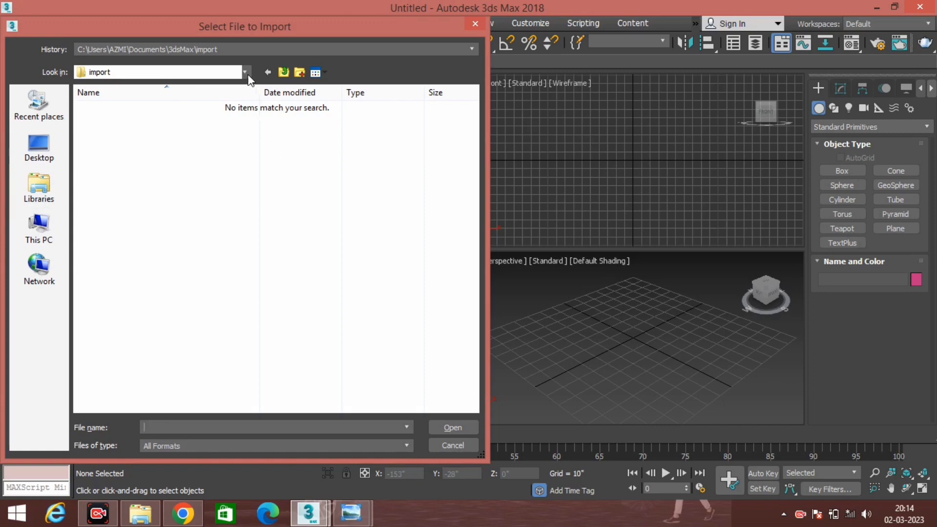
{"action": "left_click", "coordinate": [247, 74]}
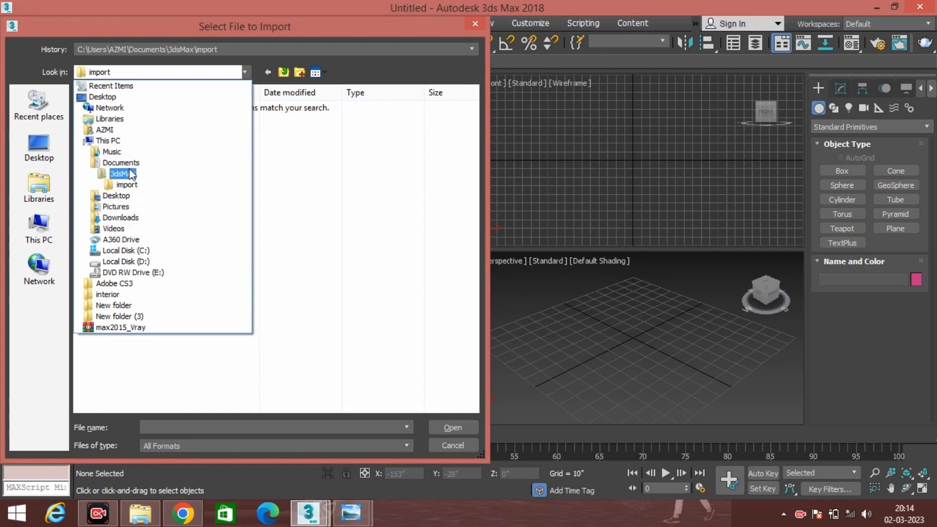
{"action": "left_click", "coordinate": [125, 163]}
{"action": "left_click", "coordinate": [247, 72]}
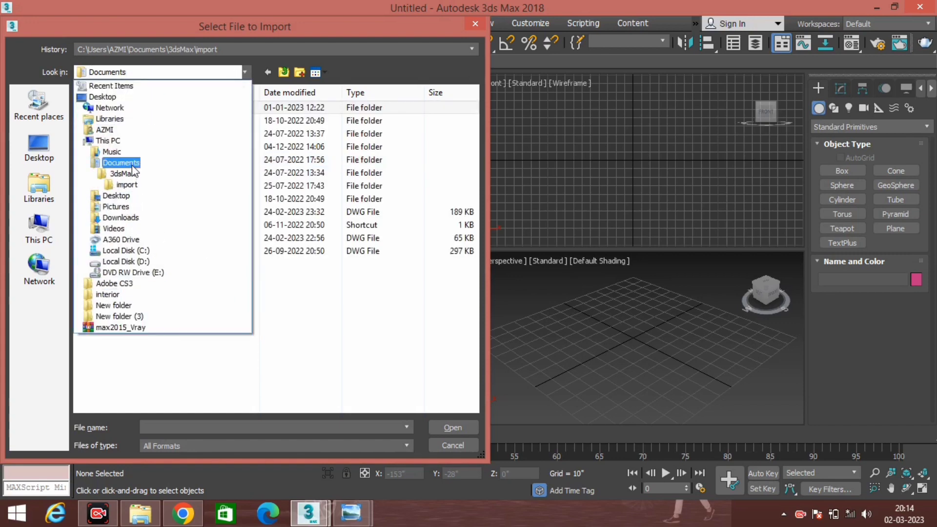
{"action": "left_click", "coordinate": [121, 218]}
{"action": "left_click_drag", "start_coordinate": [473, 151], "coordinate": [479, 279]}
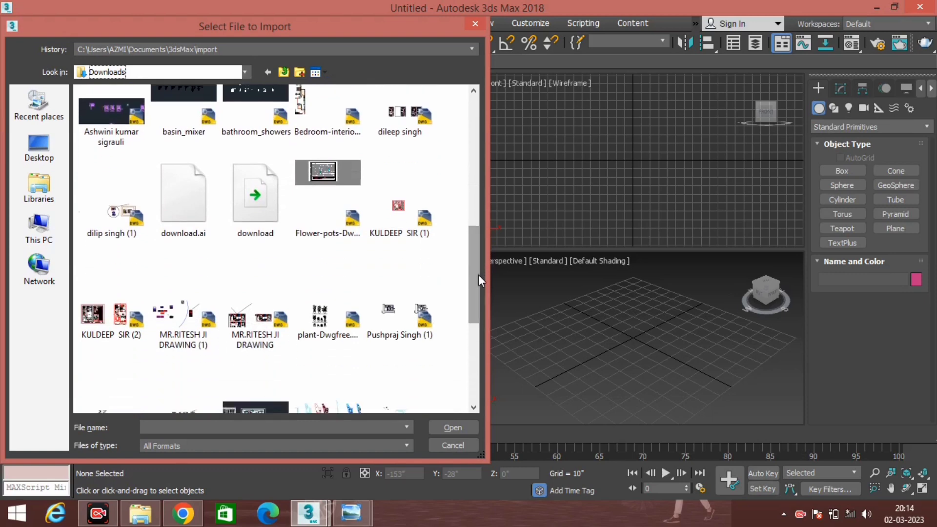
{"action": "left_click", "coordinate": [399, 215]}
{"action": "left_click", "coordinate": [453, 428]}
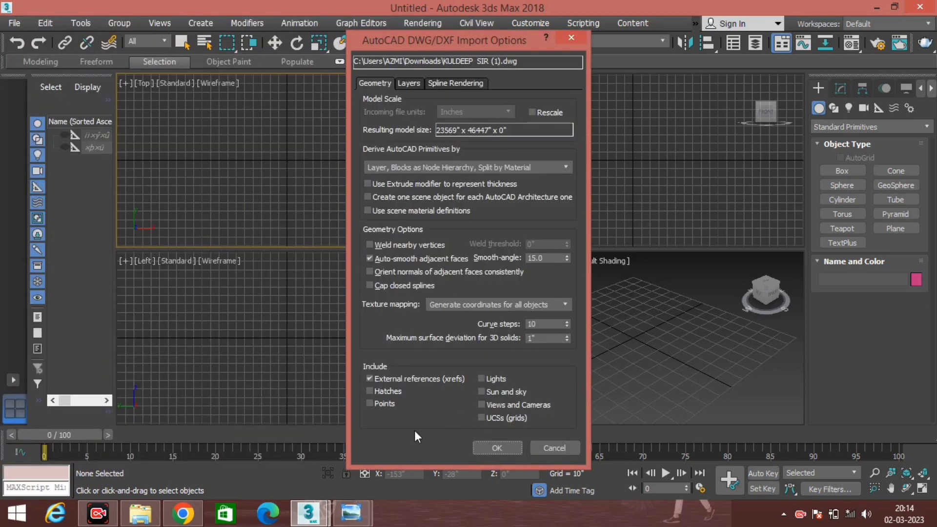
{"action": "left_click", "coordinate": [490, 453]}
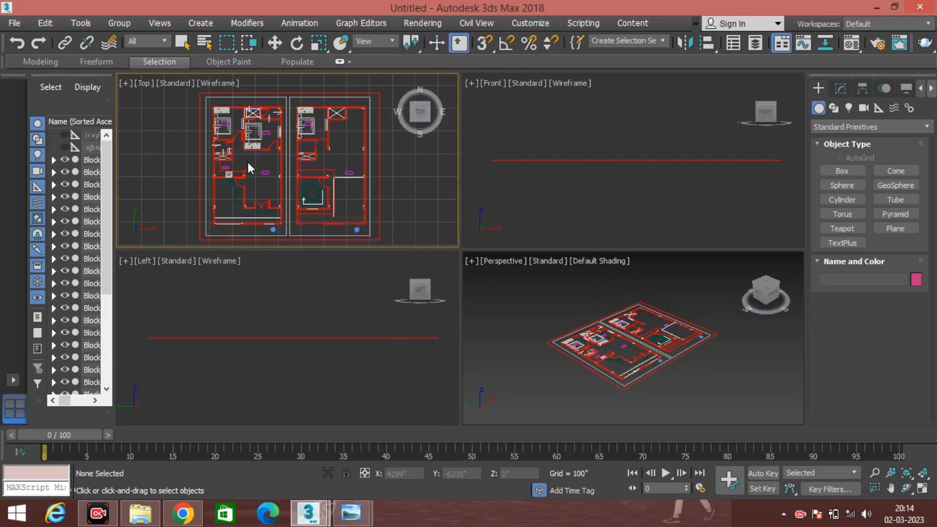
{"action": "middle_click_drag", "start_coordinate": [656, 374], "coordinate": [646, 391]}
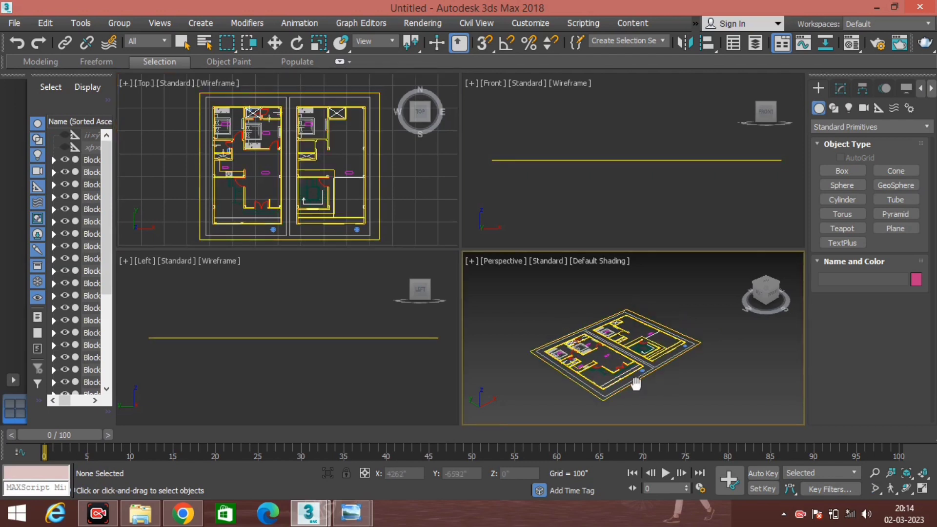
{"action": "left_click", "coordinate": [293, 161]}
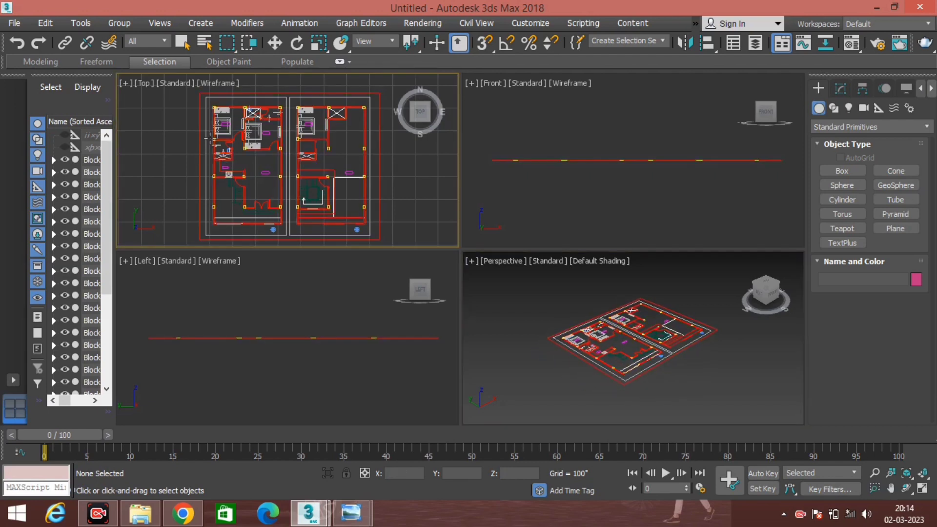
{"action": "key", "text": "alt+w"}
{"action": "middle_click_drag", "start_coordinate": [423, 214], "coordinate": [405, 219]}
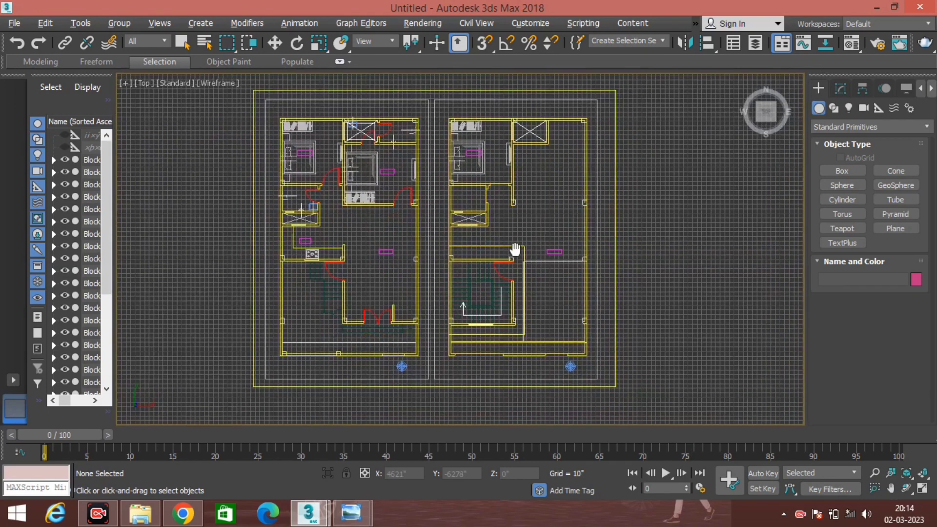
{"action": "scroll", "coordinate": [512, 251], "scroll_direction": "down", "scroll_amount": 4}
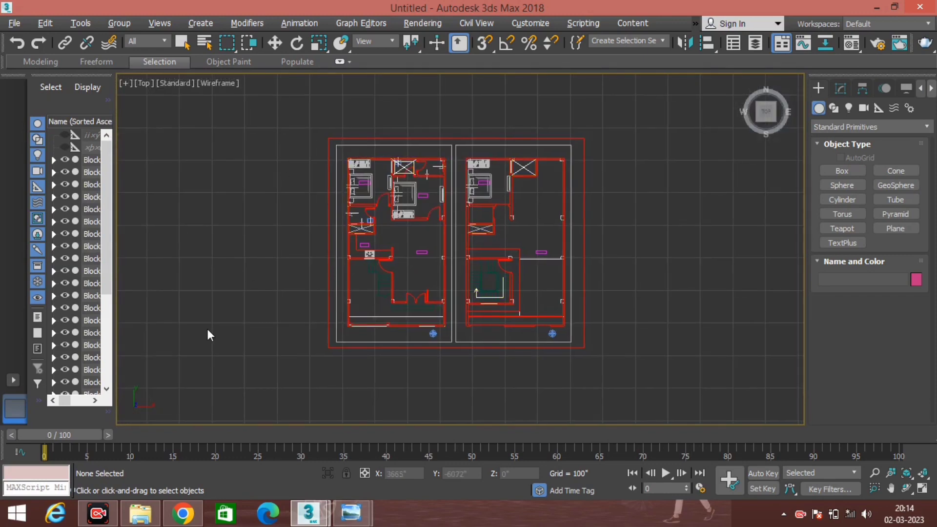
{"action": "middle_click_drag", "start_coordinate": [470, 280], "coordinate": [475, 284]}
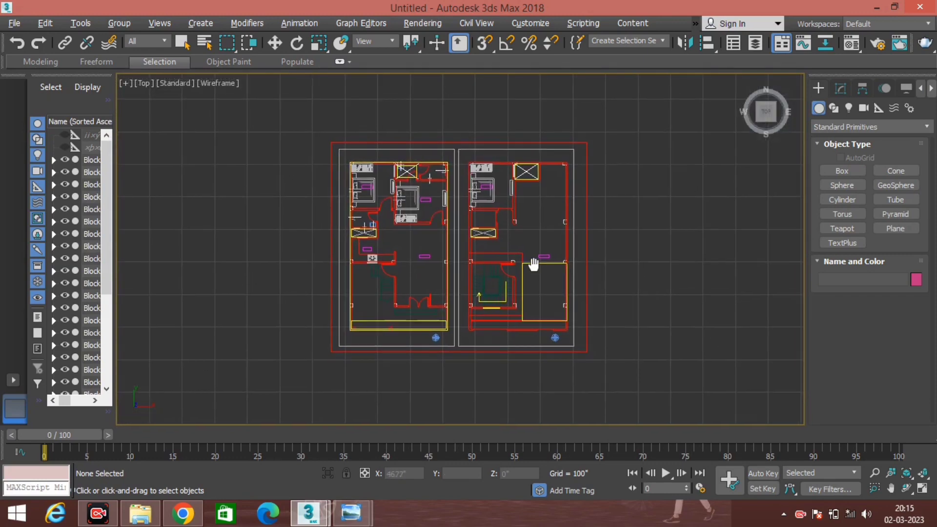
{"action": "middle_click_drag", "start_coordinate": [637, 331], "coordinate": [618, 330]}
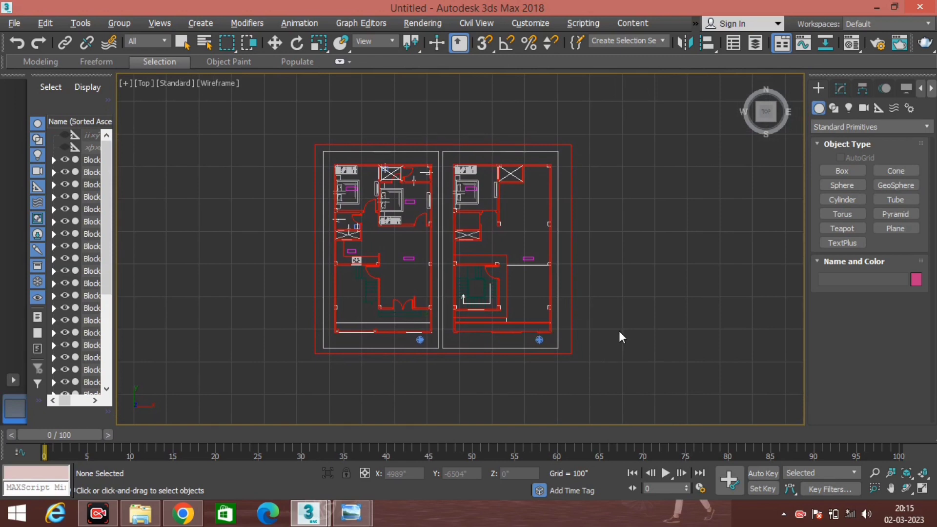
{"action": "key", "text": "g"}
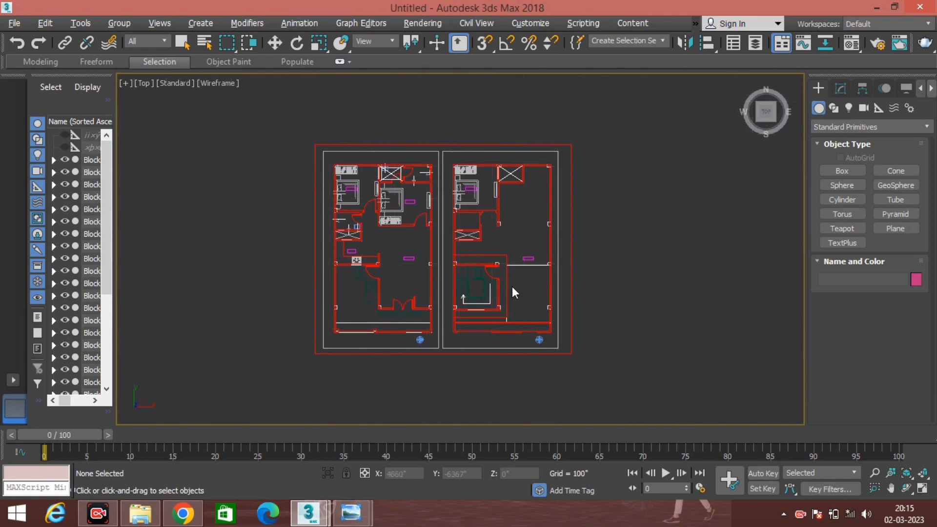
{"action": "key", "text": "g"}
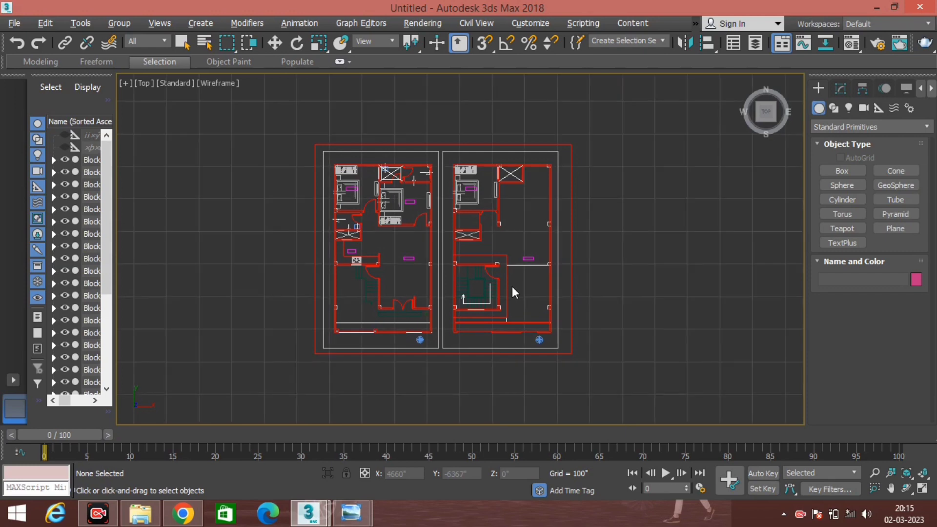
{"action": "key", "text": "g"}
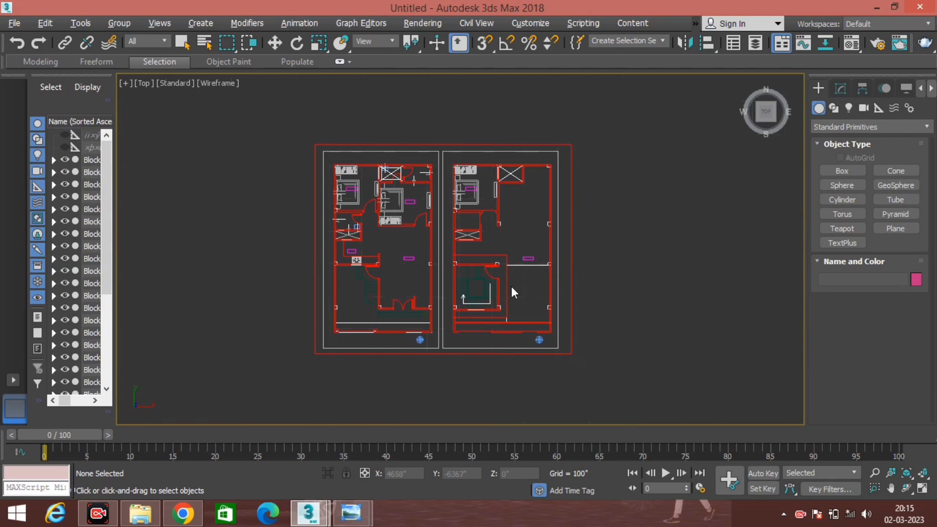
{"action": "middle_click_drag", "start_coordinate": [527, 279], "coordinate": [483, 262]}
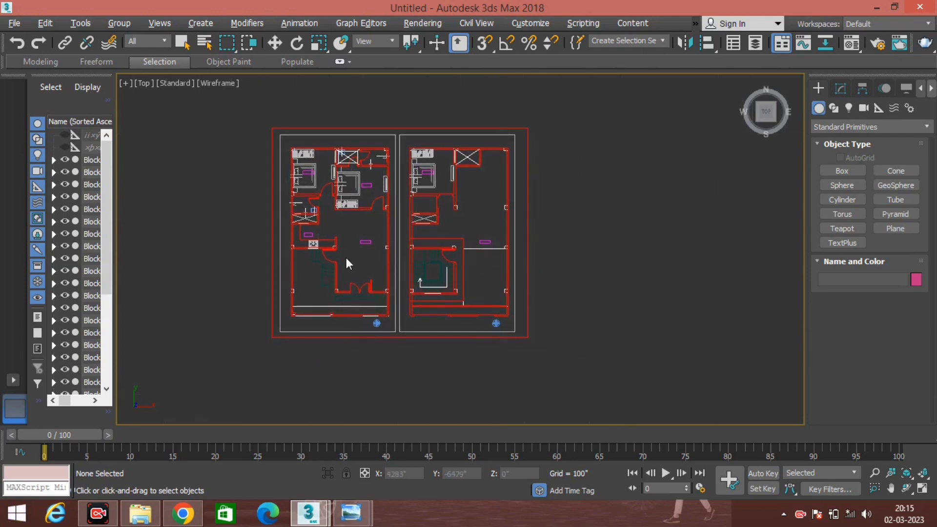
{"action": "middle_click_drag", "start_coordinate": [339, 228], "coordinate": [380, 249]}
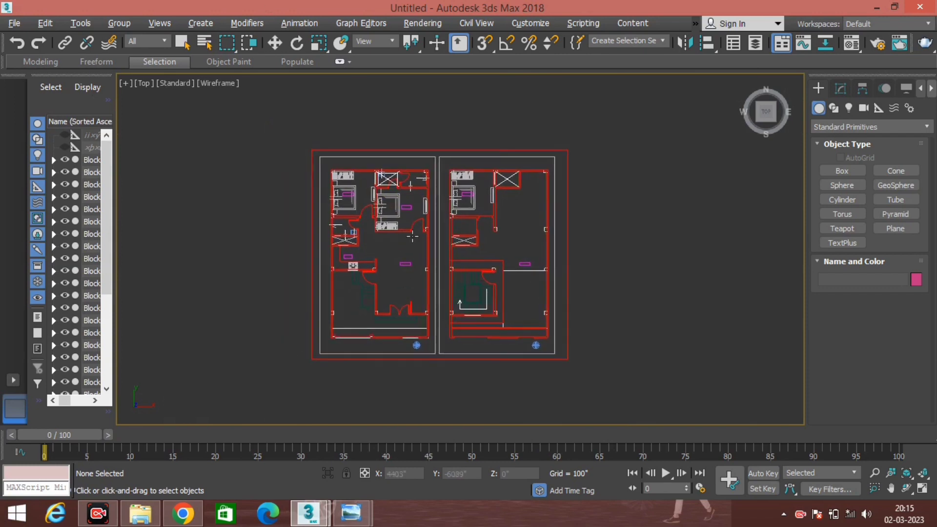
{"action": "scroll", "coordinate": [376, 202], "scroll_direction": "up", "scroll_amount": 2}
{"action": "scroll", "coordinate": [391, 203], "scroll_direction": "up", "scroll_amount": 2}
{"action": "scroll", "coordinate": [469, 285], "scroll_direction": "down", "scroll_amount": 2}
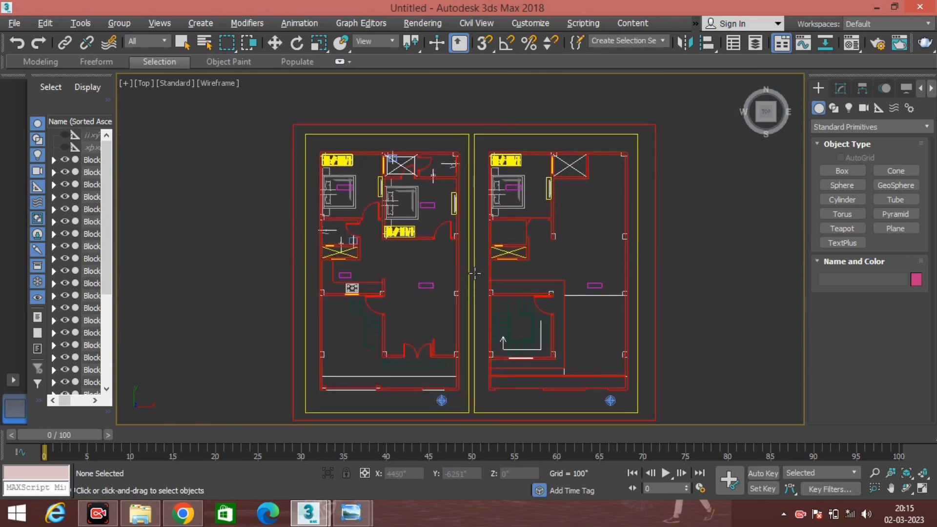
{"action": "mouse_move", "coordinate": [478, 276]}
{"action": "middle_mouse_down"}
{"action": "mouse_move", "coordinate": [530, 226]}
{"action": "mouse_move", "coordinate": [511, 214]}
{"action": "middle_mouse_up"}
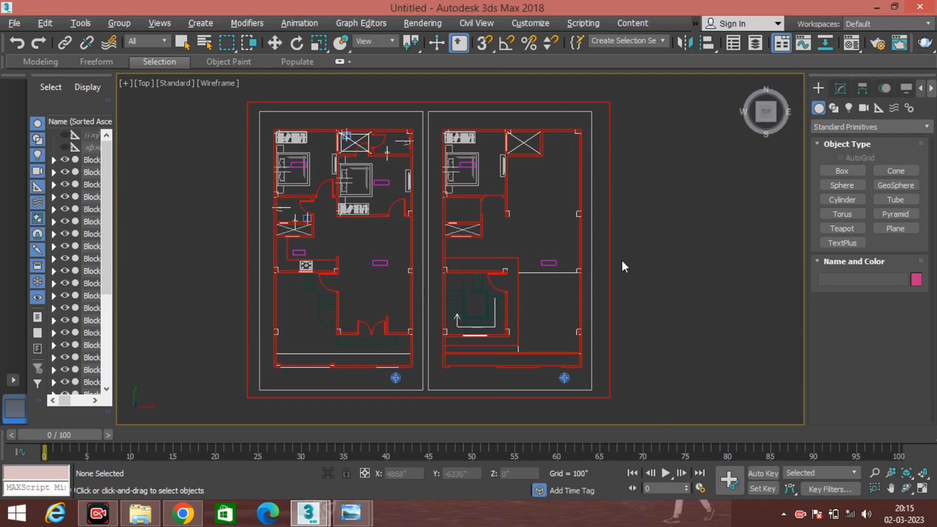
{"action": "middle_click_drag", "start_coordinate": [665, 303], "coordinate": [661, 305]}
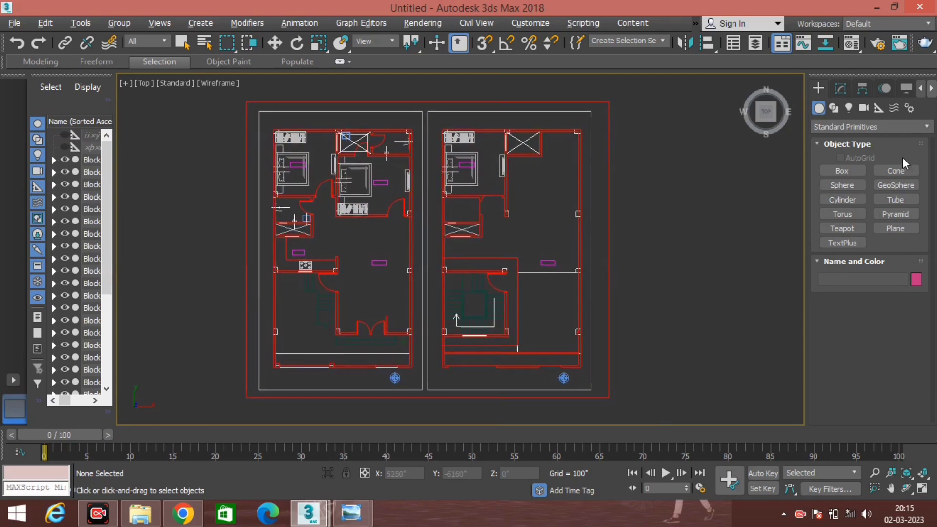
Step: Enable snaps and draw a trial box along the upper wall, then delete it
{"action": "left_click", "coordinate": [842, 171]}
{"action": "scroll", "coordinate": [430, 133], "scroll_direction": "up", "scroll_amount": 1}
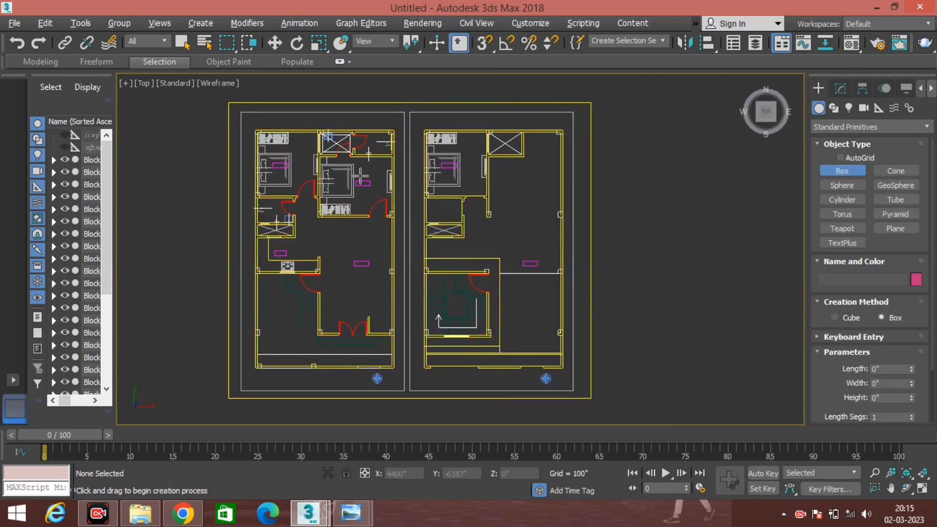
{"action": "scroll", "coordinate": [430, 133], "scroll_direction": "up", "scroll_amount": 1}
{"action": "scroll", "coordinate": [401, 150], "scroll_direction": "up", "scroll_amount": 3}
{"action": "middle_click_drag", "start_coordinate": [426, 165], "coordinate": [436, 173]}
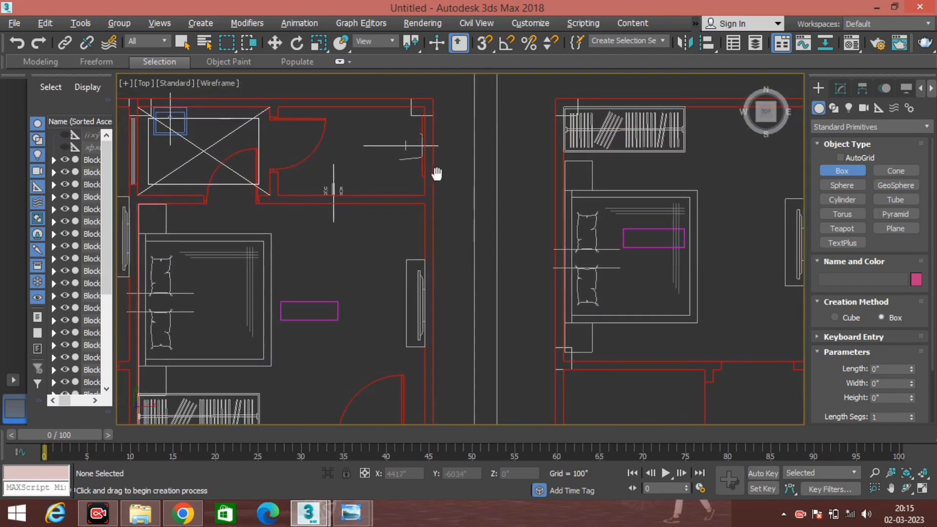
{"action": "key", "text": "s"}
{"action": "left_click_drag", "start_coordinate": [432, 99], "coordinate": [424, 204]}
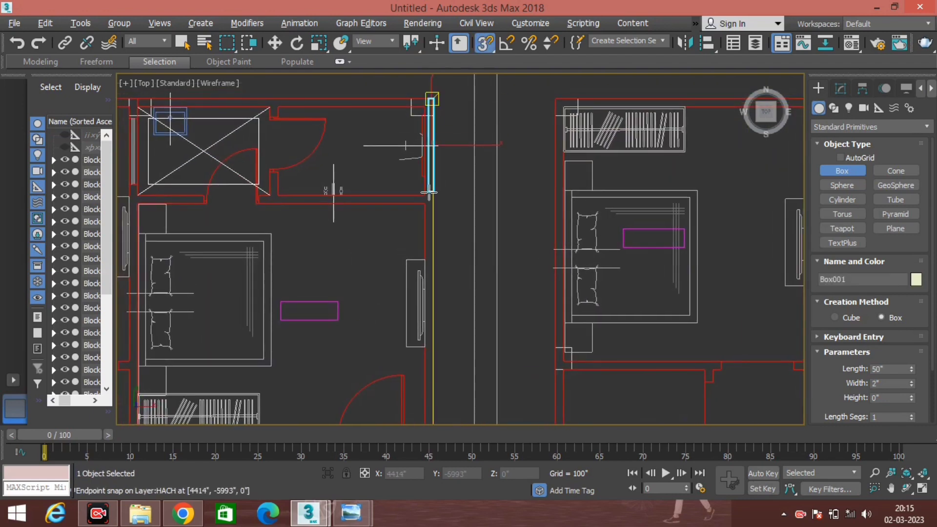
{"action": "left_click", "coordinate": [426, 209]}
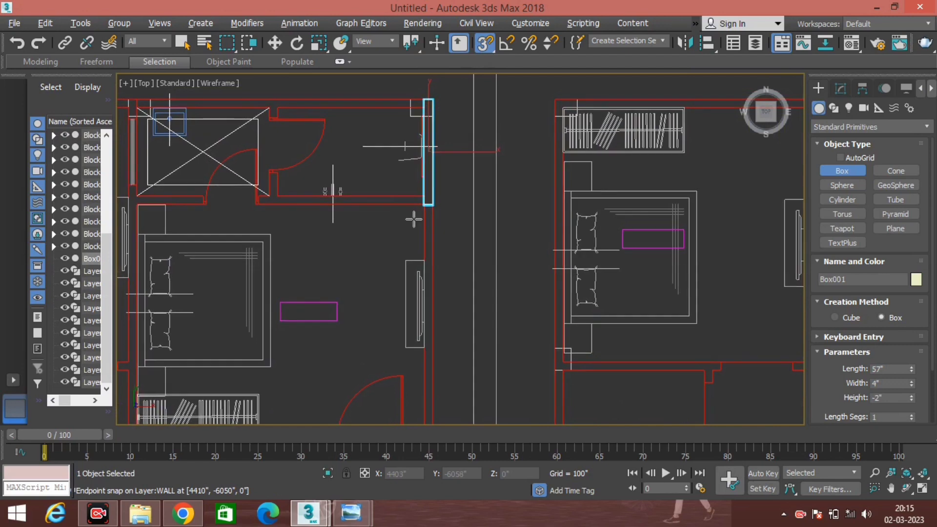
{"action": "key", "text": "Delete"}
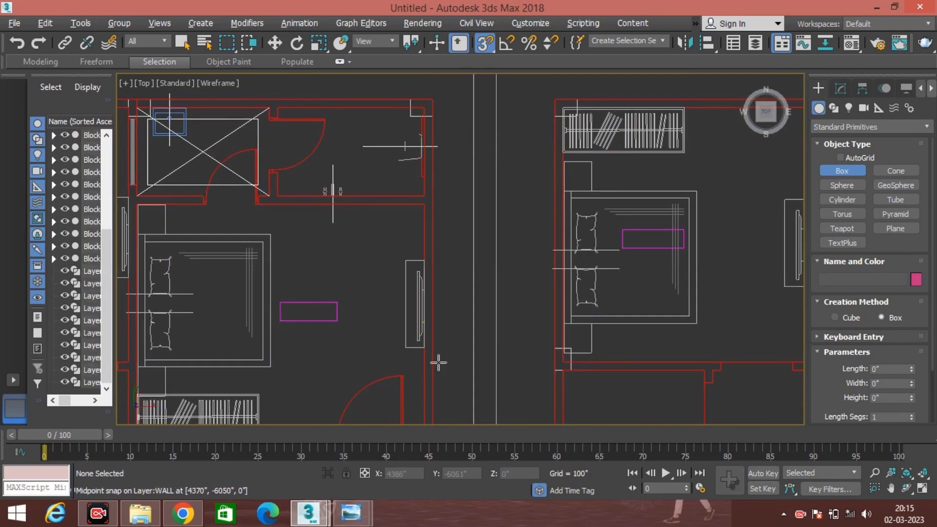
Step: Snap a second trial wall box from the wall's top corner, then delete it
{"action": "middle_click_drag", "start_coordinate": [428, 74], "coordinate": [466, 88]}
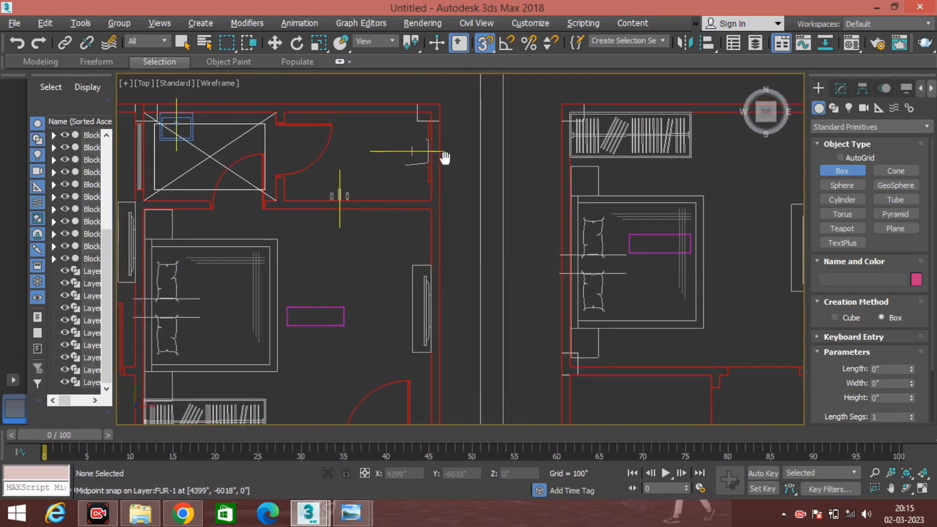
{"action": "middle_click_drag", "start_coordinate": [396, 123], "coordinate": [436, 142]}
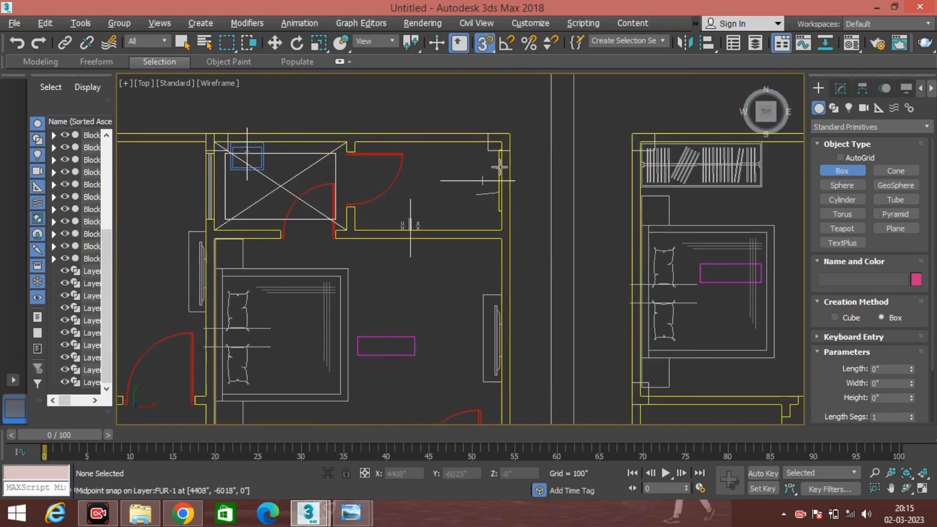
{"action": "middle_click_drag", "start_coordinate": [553, 144], "coordinate": [558, 145]}
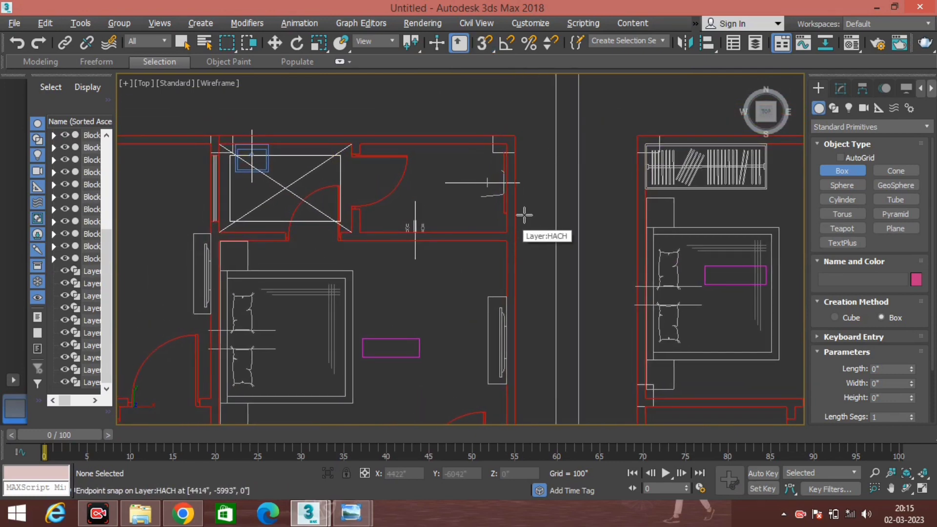
{"action": "middle_click_drag", "start_coordinate": [532, 156], "coordinate": [538, 157]}
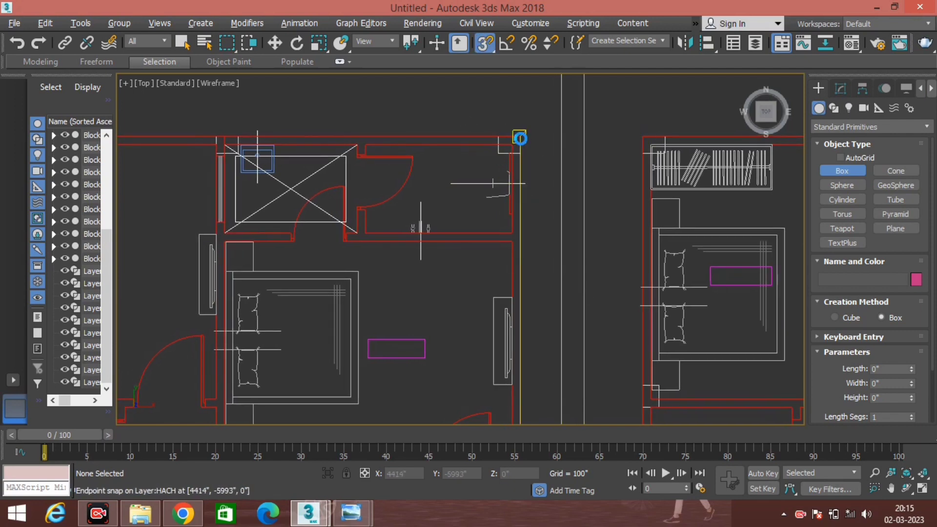
{"action": "mouse_move", "coordinate": [520, 137]}
{"action": "left_mouse_down"}
{"action": "mouse_move", "coordinate": [498, 275]}
{"action": "mouse_move", "coordinate": [510, 241]}
{"action": "left_mouse_up"}
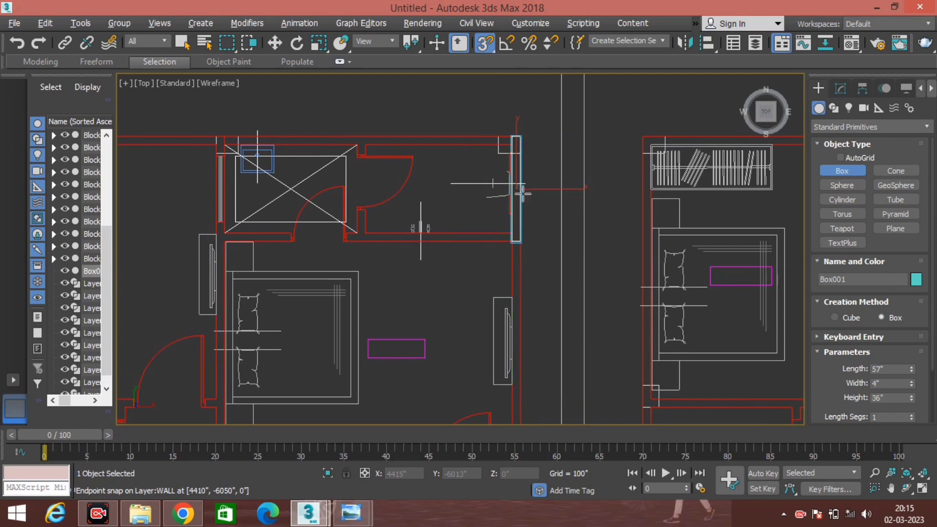
{"action": "scroll", "coordinate": [523, 200], "scroll_direction": "down", "scroll_amount": 4}
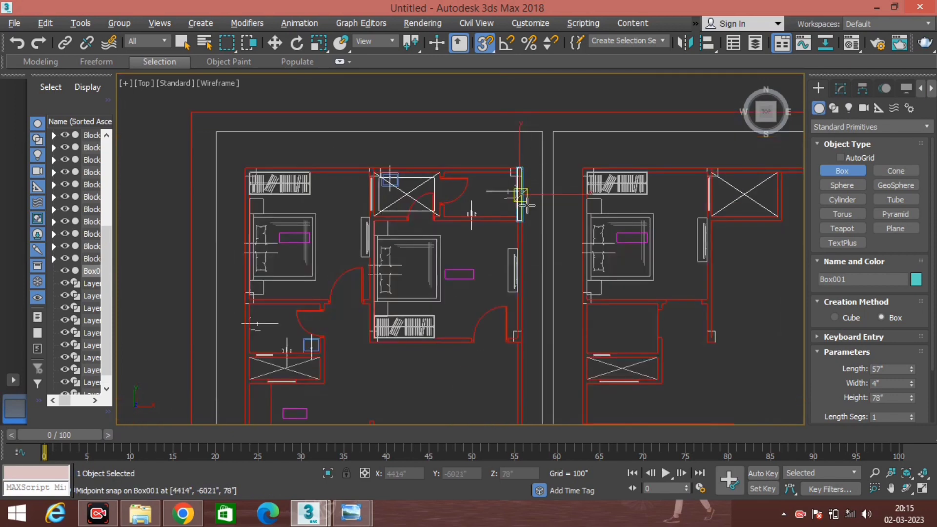
{"action": "key", "text": "w"}
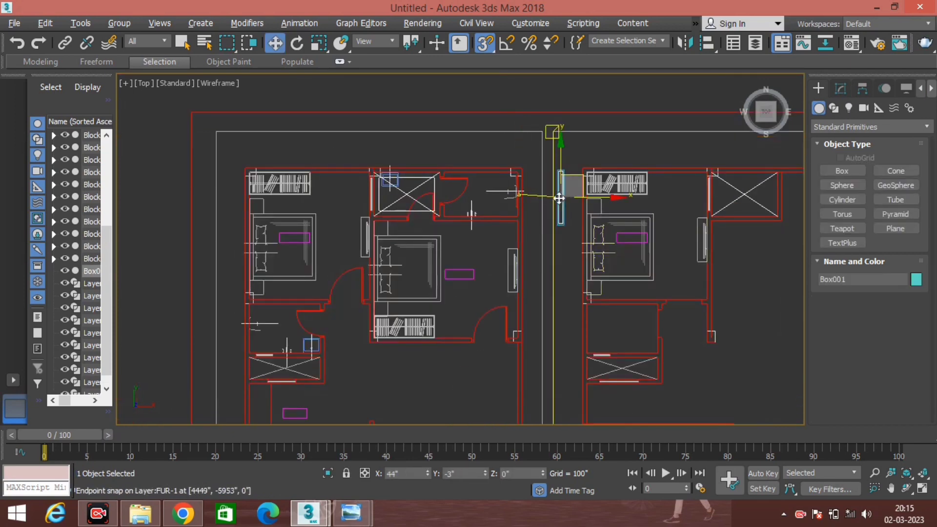
{"action": "key", "text": "Delete"}
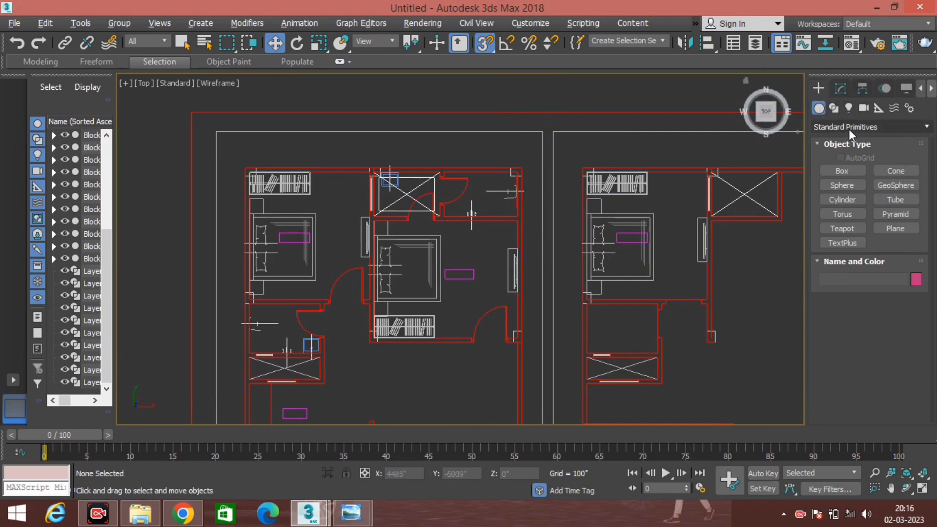
Step: Snap an 85" x 4" wall box, 72" tall, along the left wall; show four viewports
{"action": "left_click", "coordinate": [849, 171]}
{"action": "middle_click_drag", "start_coordinate": [247, 165], "coordinate": [207, 138]}
{"action": "scroll", "coordinate": [207, 138], "scroll_direction": "up", "scroll_amount": 5}
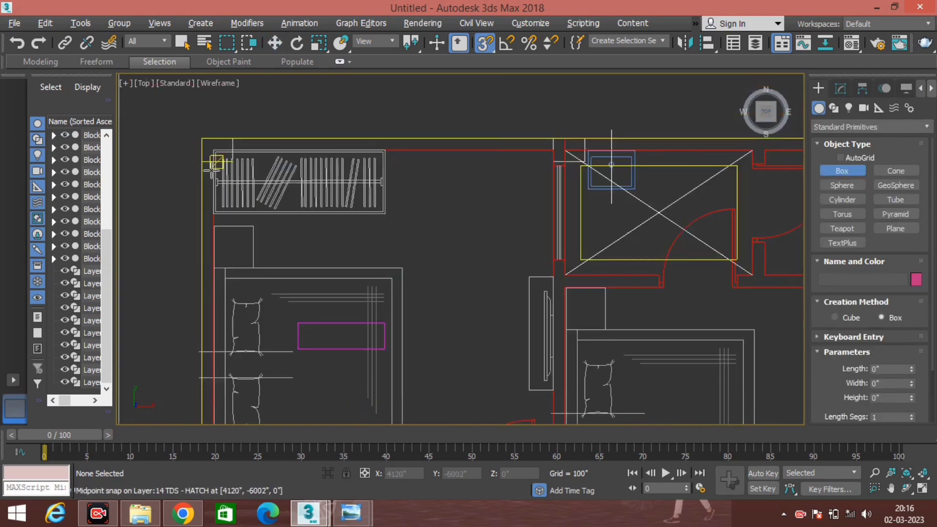
{"action": "mouse_move", "coordinate": [201, 138]}
{"action": "left_mouse_down"}
{"action": "mouse_move", "coordinate": [221, 382]}
{"action": "mouse_move", "coordinate": [212, 377]}
{"action": "left_mouse_up"}
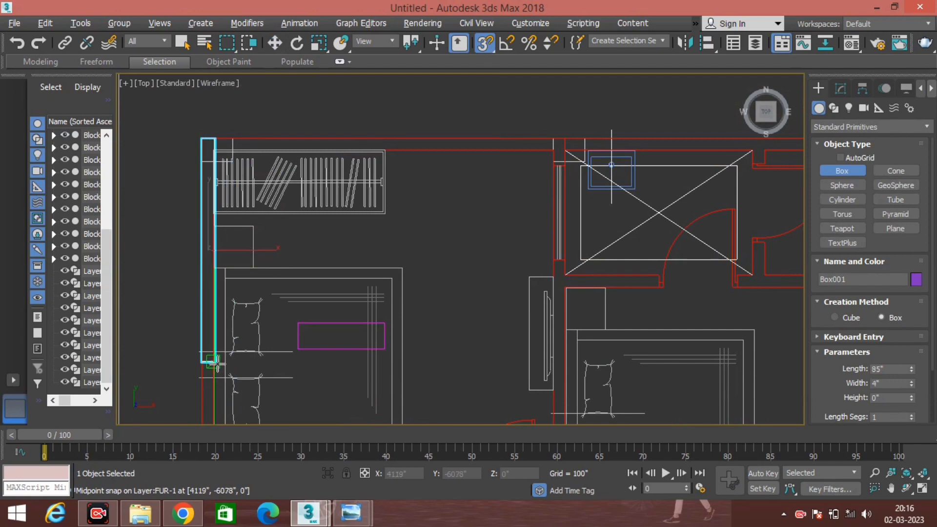
{"action": "left_click_drag", "start_coordinate": [212, 377], "coordinate": [215, 363]}
{"action": "left_click", "coordinate": [215, 176]}
{"action": "key", "text": "w"}
{"action": "scroll", "coordinate": [215, 176], "scroll_direction": "down", "scroll_amount": 4}
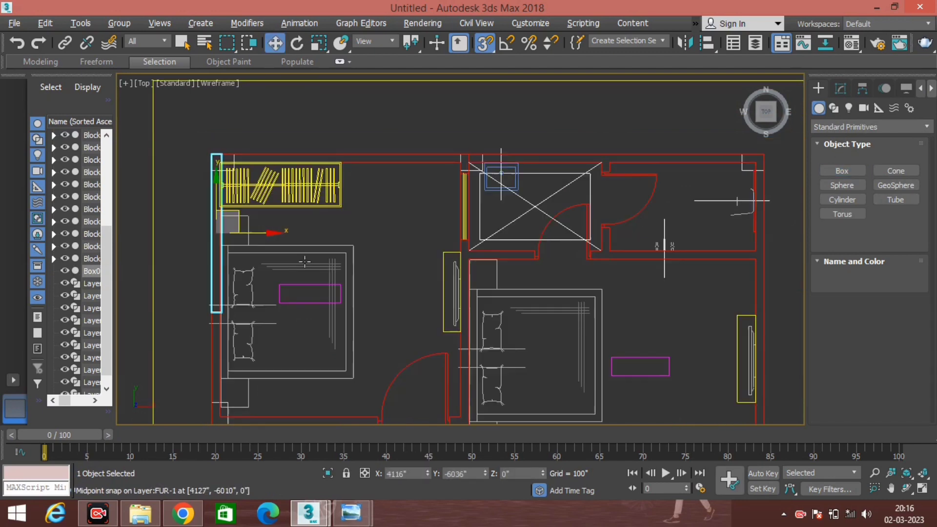
{"action": "scroll", "coordinate": [215, 176], "scroll_direction": "down", "scroll_amount": 2}
{"action": "key", "text": "alt+w"}
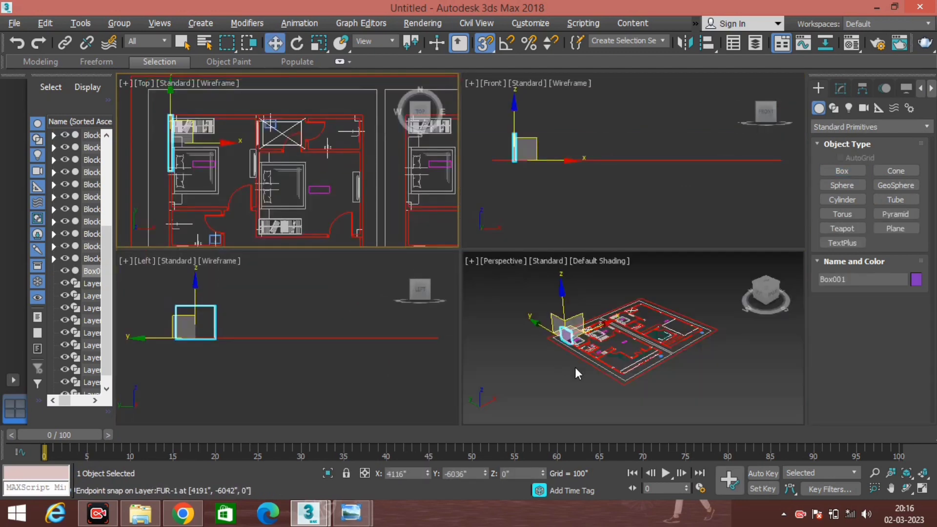
Step: Turn off snaps, undo twice, and maximize the Perspective view
{"action": "left_click", "coordinate": [557, 385]}
{"action": "middle_click_drag", "start_coordinate": [557, 386], "coordinate": [591, 353]}
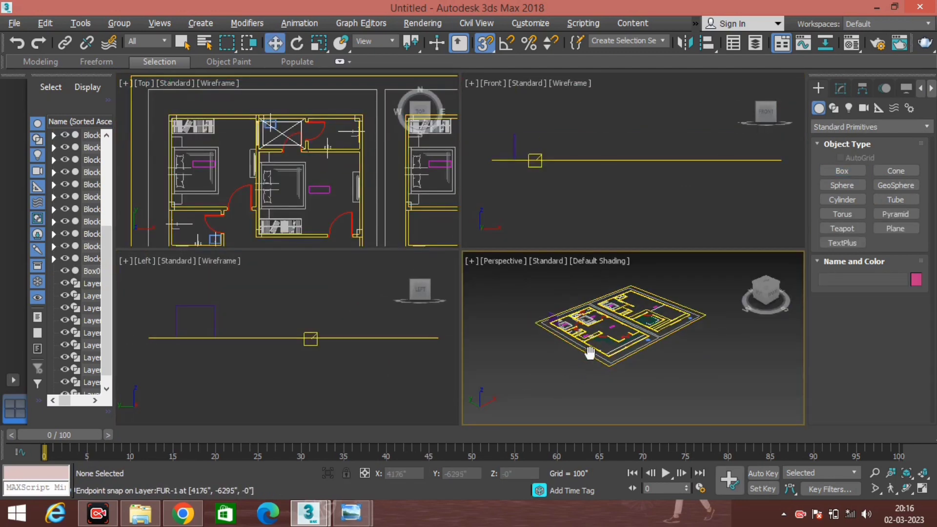
{"action": "key", "text": "s"}
{"action": "key", "text": "ctrl+z"}
{"action": "key", "text": "ctrl+z"}
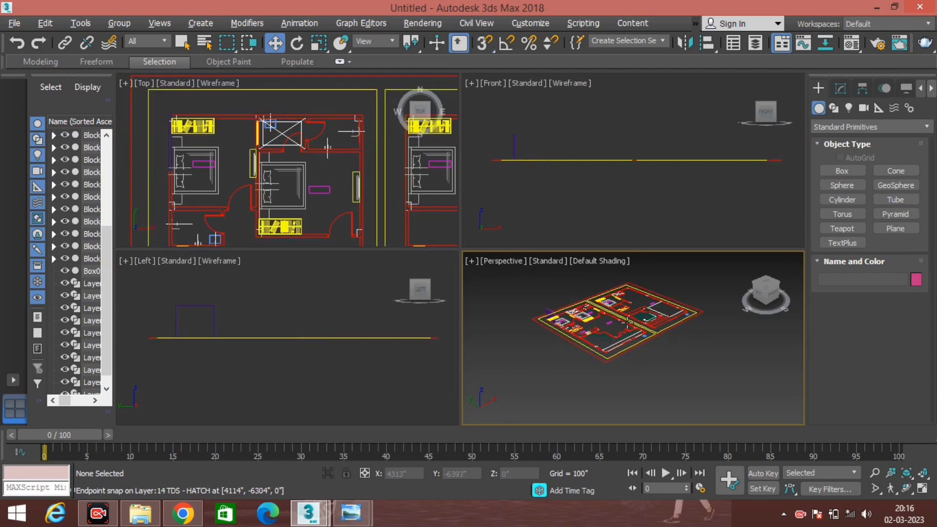
{"action": "key", "text": "ctrl+z"}
{"action": "key", "text": "ctrl+z"}
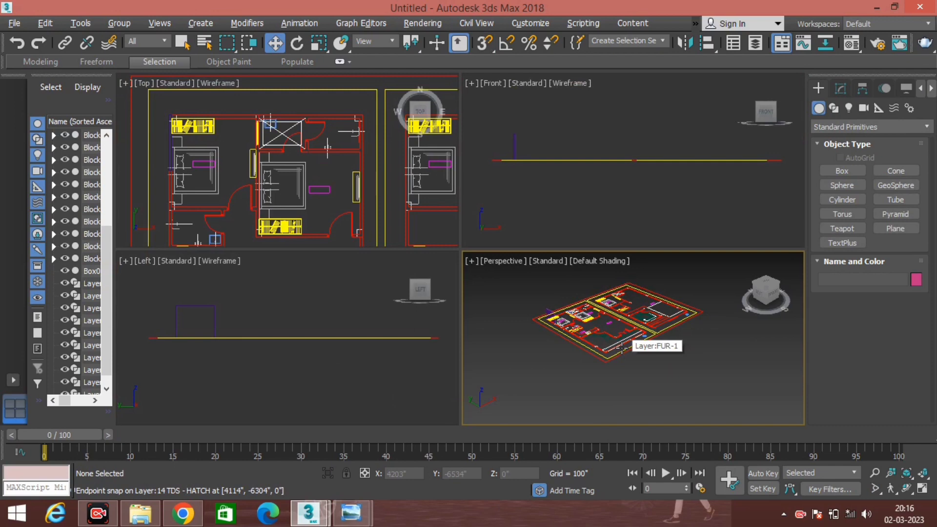
{"action": "key", "text": "alt+w"}
{"action": "scroll", "coordinate": [586, 317], "scroll_direction": "up", "scroll_amount": 2}
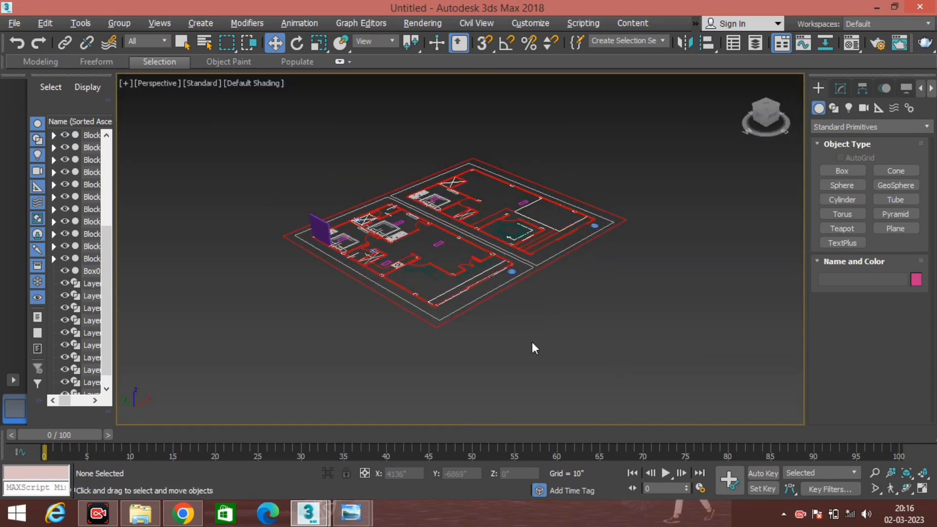
{"action": "middle_click_drag", "start_coordinate": [532, 344], "coordinate": [536, 341]}
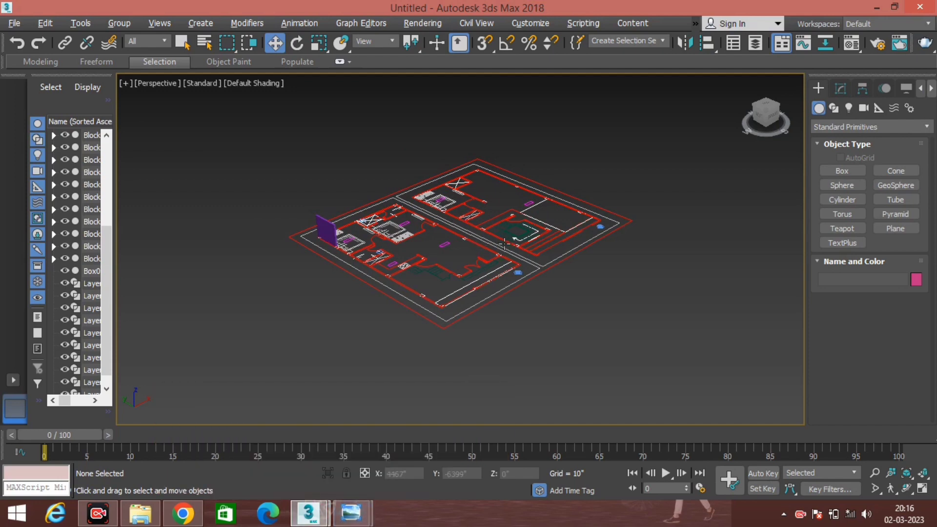
Step: Orbit the Perspective view to see the purple box edge-on
{"action": "middle_click_drag", "start_coordinate": [506, 243], "coordinate": [366, 242], "text": "alt"}
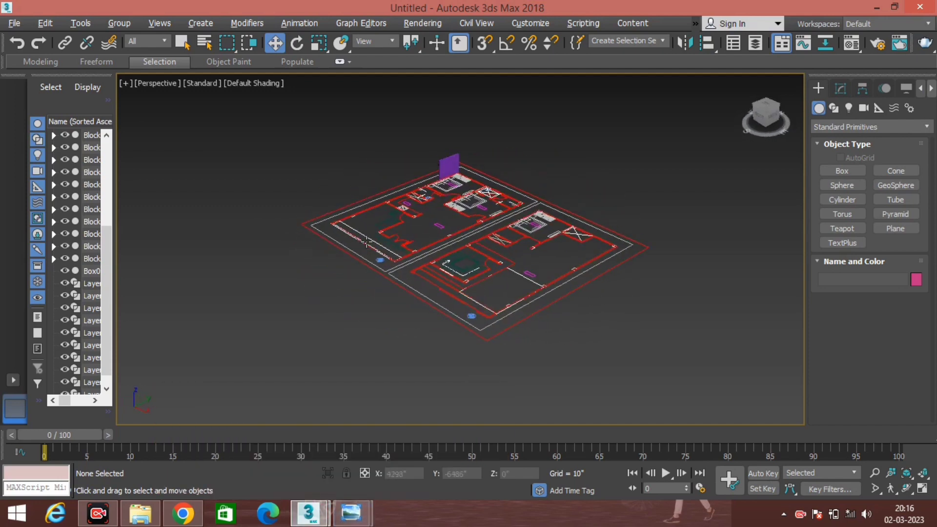
{"action": "scroll", "coordinate": [371, 242], "scroll_direction": "up", "scroll_amount": 2}
{"action": "scroll", "coordinate": [429, 249], "scroll_direction": "up", "scroll_amount": 2}
{"action": "scroll", "coordinate": [512, 254], "scroll_direction": "up", "scroll_amount": 3}
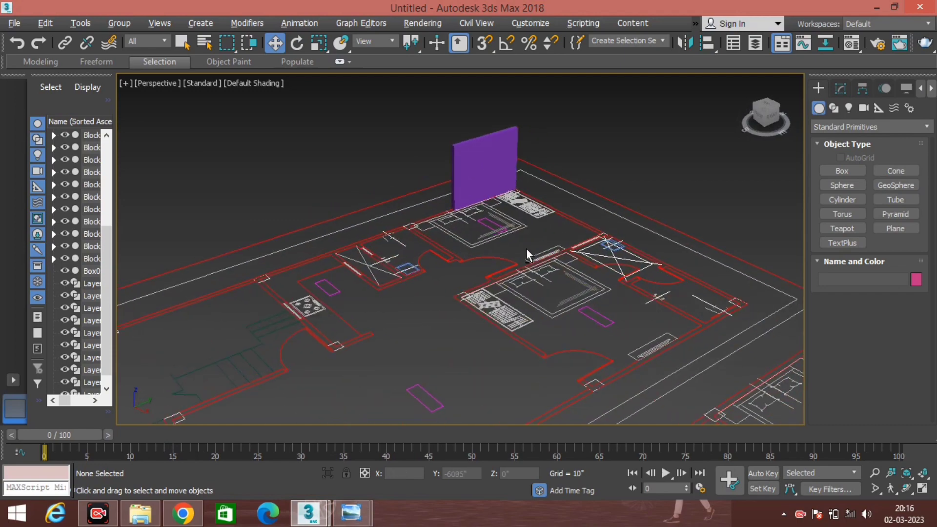
{"action": "scroll", "coordinate": [537, 251], "scroll_direction": "down", "scroll_amount": 3}
{"action": "mouse_move", "coordinate": [554, 249]}
{"action": "middle_mouse_down", "text": "alt"}
{"action": "mouse_move", "coordinate": [377, 270]}
{"action": "mouse_move", "coordinate": [472, 310]}
{"action": "mouse_move", "coordinate": [341, 324]}
{"action": "mouse_move", "coordinate": [296, 223]}
{"action": "mouse_move", "coordinate": [314, 293]}
{"action": "mouse_move", "coordinate": [268, 247]}
{"action": "middle_mouse_up", "text": "alt"}
Step: Select and delete the purple Box001, then return to the four-view layout
{"action": "left_click", "coordinate": [371, 317]}
{"action": "left_click", "coordinate": [295, 222]}
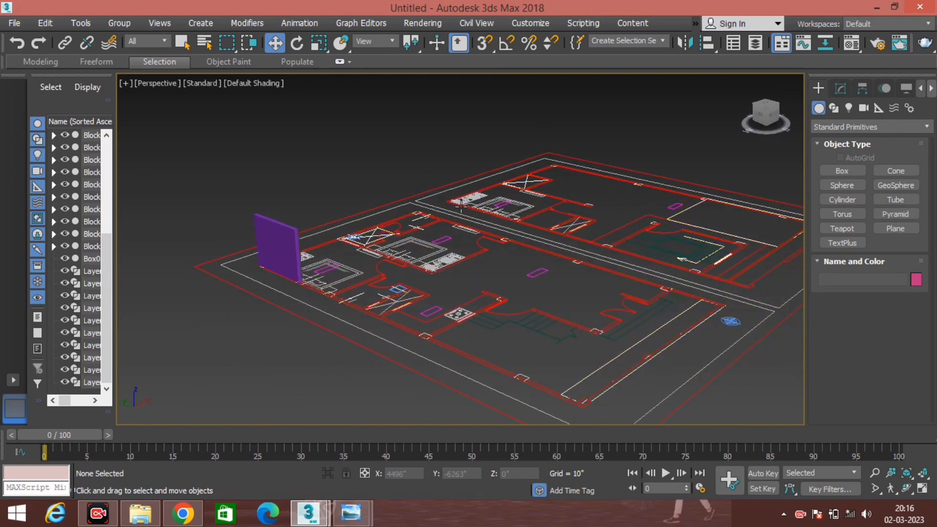
{"action": "mouse_move", "coordinate": [561, 382]}
{"action": "middle_mouse_down"}
{"action": "mouse_move", "coordinate": [519, 364]}
{"action": "mouse_move", "coordinate": [493, 308]}
{"action": "middle_mouse_up"}
{"action": "left_click", "coordinate": [270, 232]}
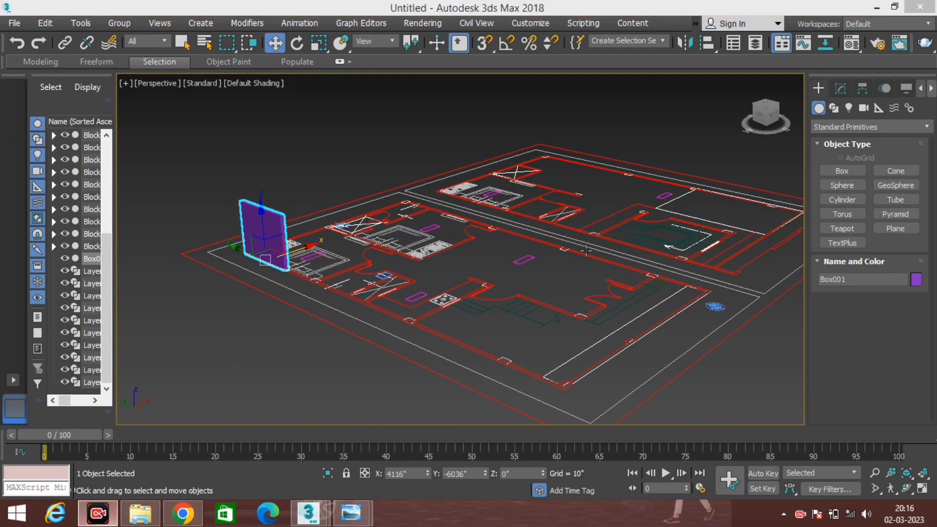
{"action": "left_click", "coordinate": [383, 398]}
{"action": "middle_click_drag", "start_coordinate": [611, 280], "coordinate": [664, 284]}
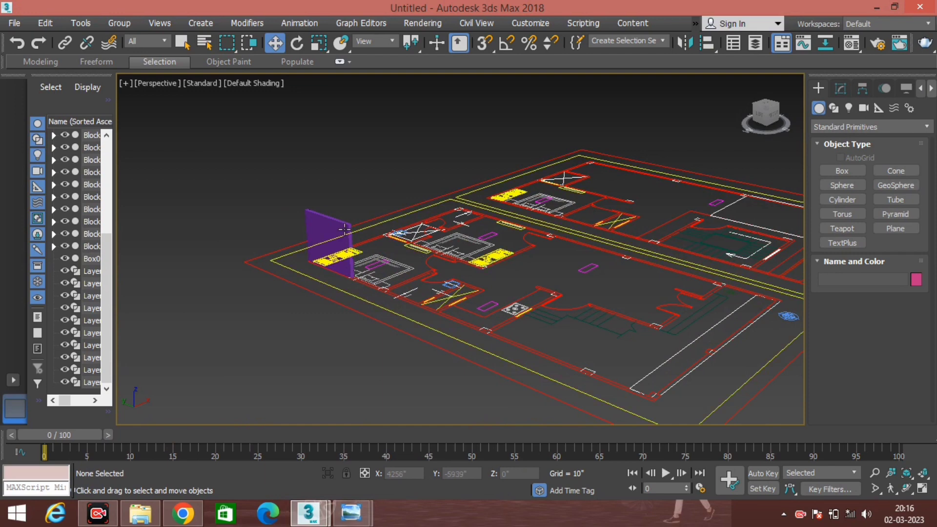
{"action": "key", "text": "ctrl+z"}
{"action": "mouse_move", "coordinate": [523, 304]}
{"action": "middle_mouse_down"}
{"action": "mouse_move", "coordinate": [509, 312]}
{"action": "mouse_move", "coordinate": [485, 288]}
{"action": "middle_mouse_up"}
{"action": "key", "text": "Delete"}
{"action": "key", "text": "alt+w"}
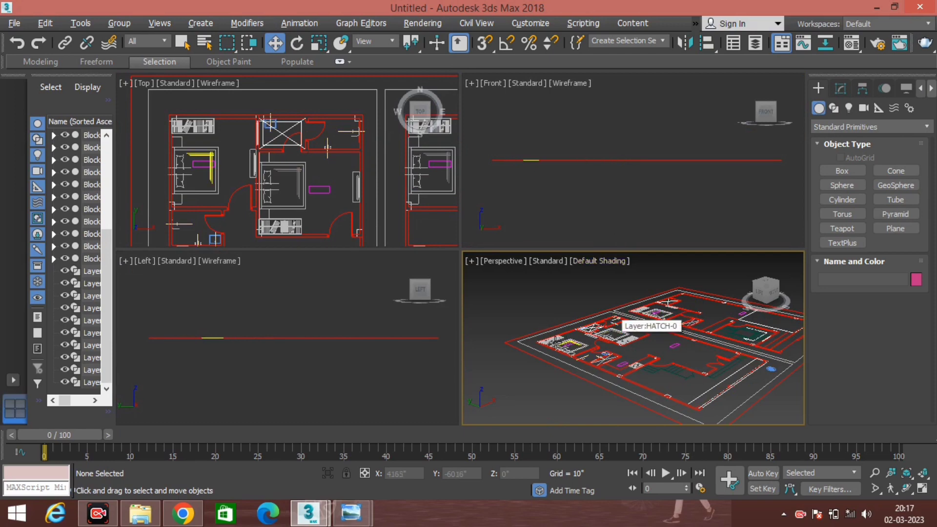
Step: Maximize the Top view over the two-house plan, clear the selection, and bring up Splines
{"action": "middle_click_drag", "start_coordinate": [282, 179], "coordinate": [283, 168]}
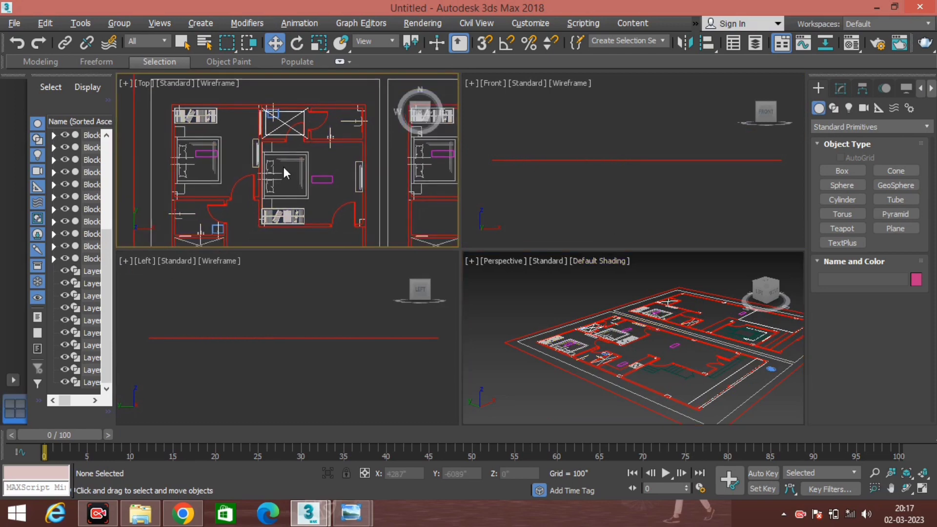
{"action": "left_click", "coordinate": [281, 207]}
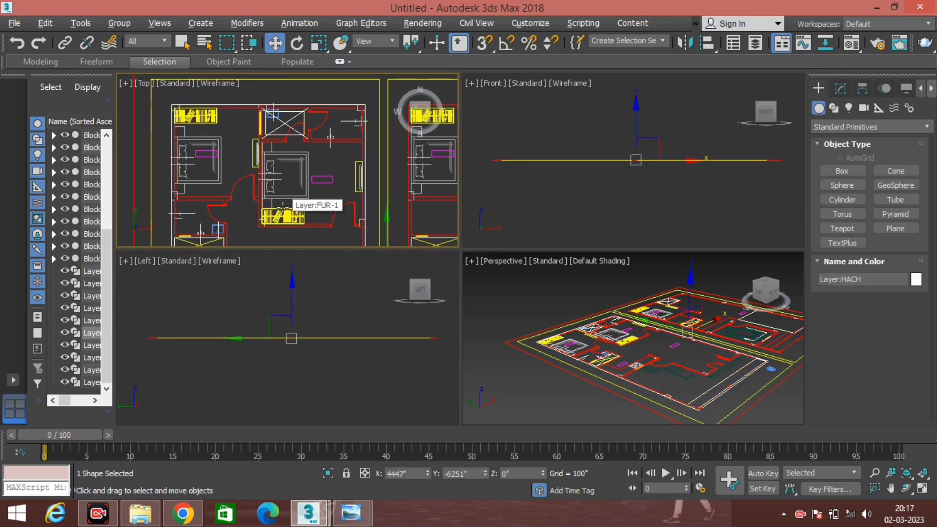
{"action": "key", "text": "alt+w"}
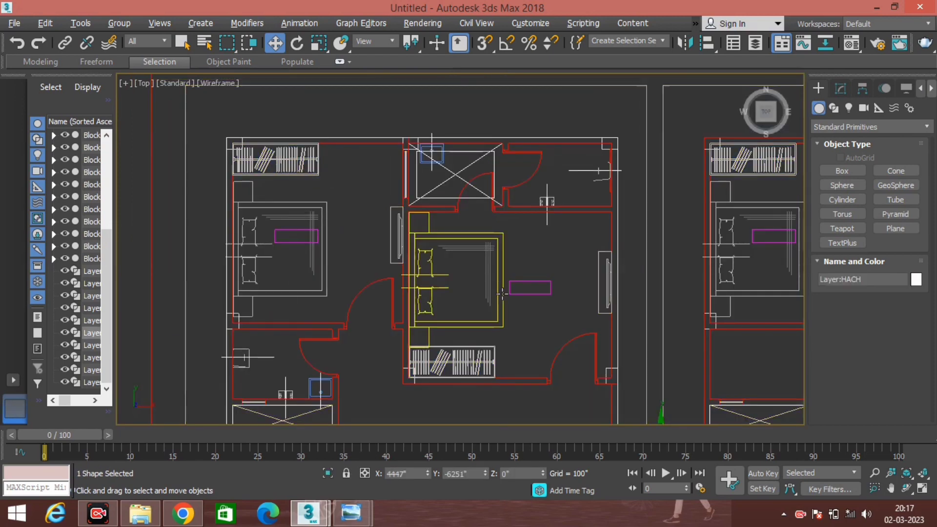
{"action": "scroll", "coordinate": [538, 312], "scroll_direction": "up", "scroll_amount": 3}
{"action": "middle_click_drag", "start_coordinate": [538, 312], "coordinate": [489, 234]}
{"action": "scroll", "coordinate": [489, 235], "scroll_direction": "down", "scroll_amount": 3}
{"action": "scroll", "coordinate": [488, 244], "scroll_direction": "down", "scroll_amount": 4}
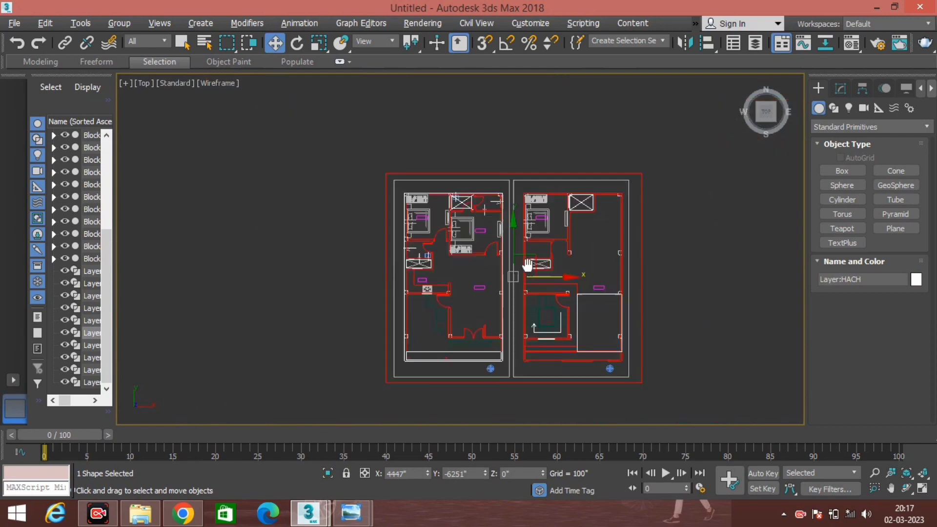
{"action": "left_click", "coordinate": [681, 237]}
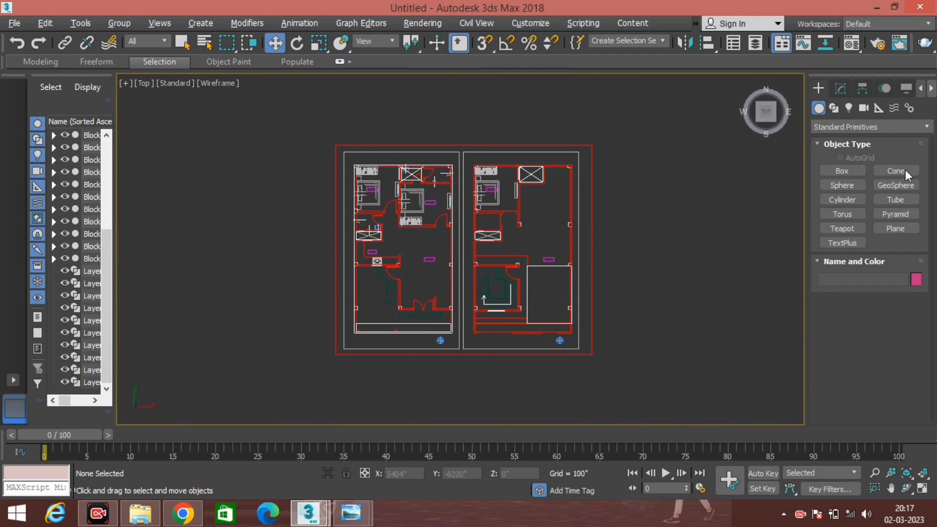
{"action": "left_click", "coordinate": [835, 108]}
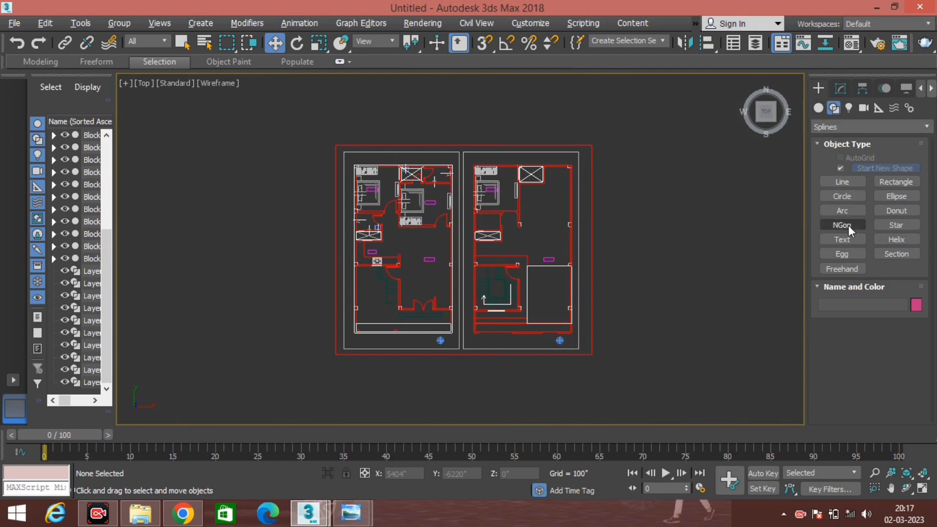
Step: Start a line with snapping on and place a first point on the floor plan
{"action": "left_click", "coordinate": [847, 184]}
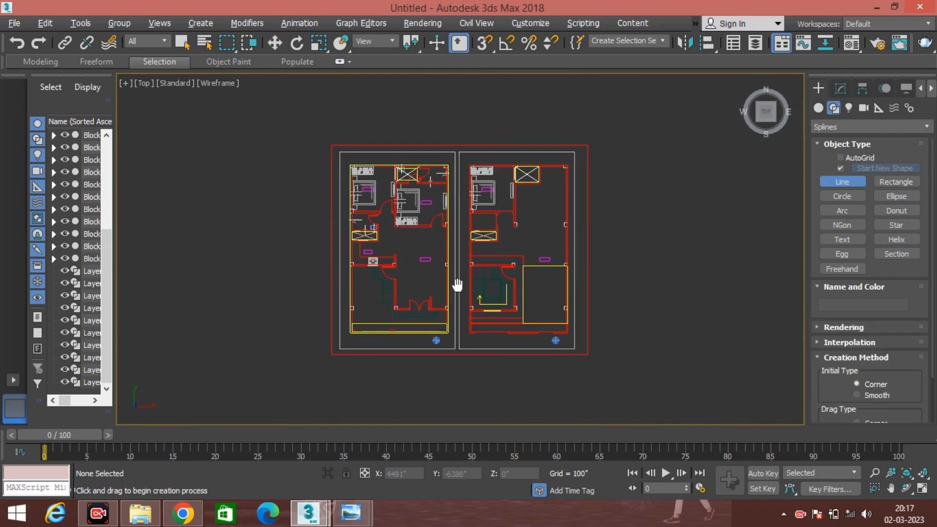
{"action": "middle_click_drag", "start_coordinate": [456, 295], "coordinate": [423, 284]}
{"action": "scroll", "coordinate": [413, 158], "scroll_direction": "up", "scroll_amount": 5}
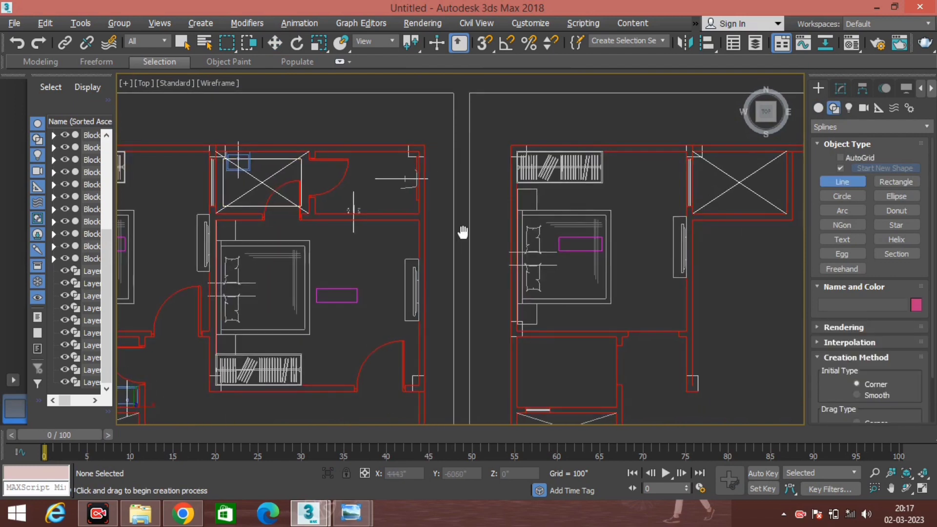
{"action": "key", "text": "s"}
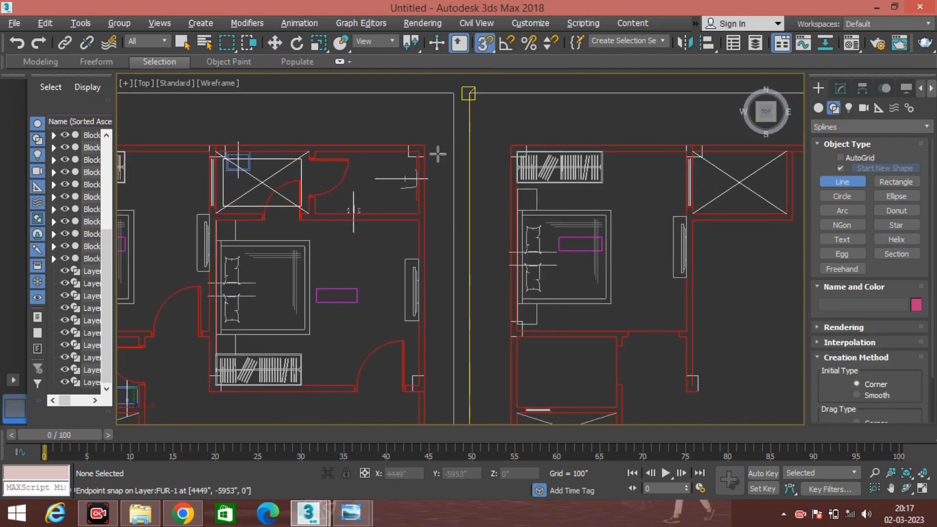
{"action": "scroll", "coordinate": [420, 149], "scroll_direction": "up", "scroll_amount": 3}
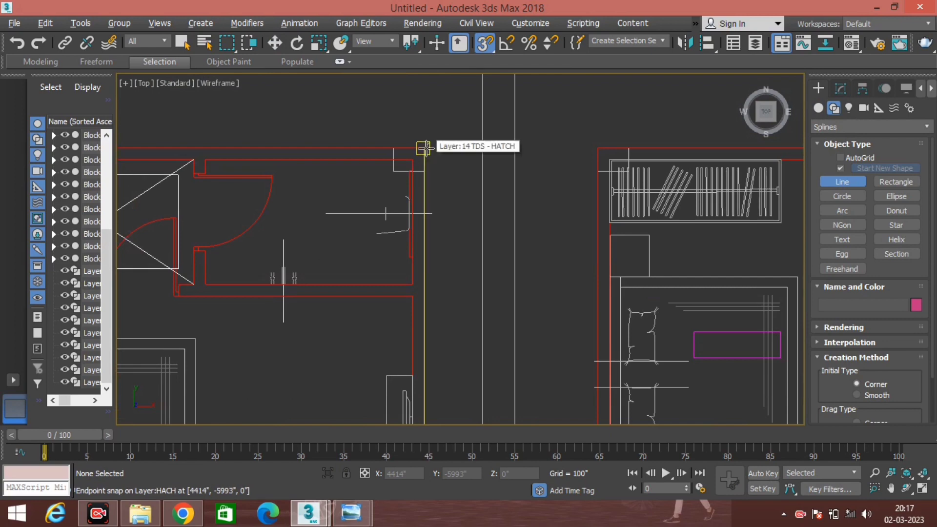
{"action": "left_click", "coordinate": [425, 149]}
Step: Zoom and pan around the plan, then remove the misplaced line point
{"action": "scroll", "coordinate": [341, 188], "scroll_direction": "down", "scroll_amount": 5}
{"action": "scroll", "coordinate": [452, 197], "scroll_direction": "down", "scroll_amount": 2}
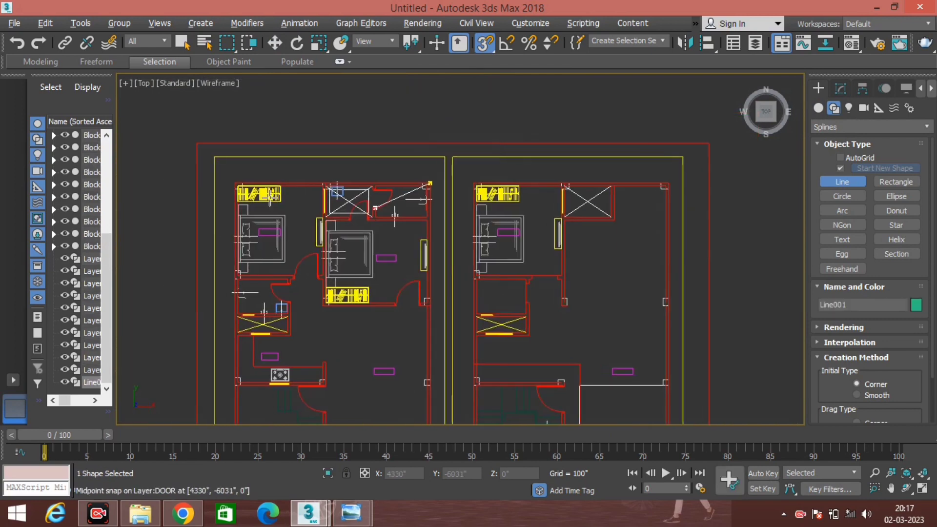
{"action": "scroll", "coordinate": [219, 181], "scroll_direction": "up", "scroll_amount": 3}
{"action": "scroll", "coordinate": [242, 185], "scroll_direction": "up", "scroll_amount": 3}
{"action": "scroll", "coordinate": [249, 188], "scroll_direction": "up", "scroll_amount": 2}
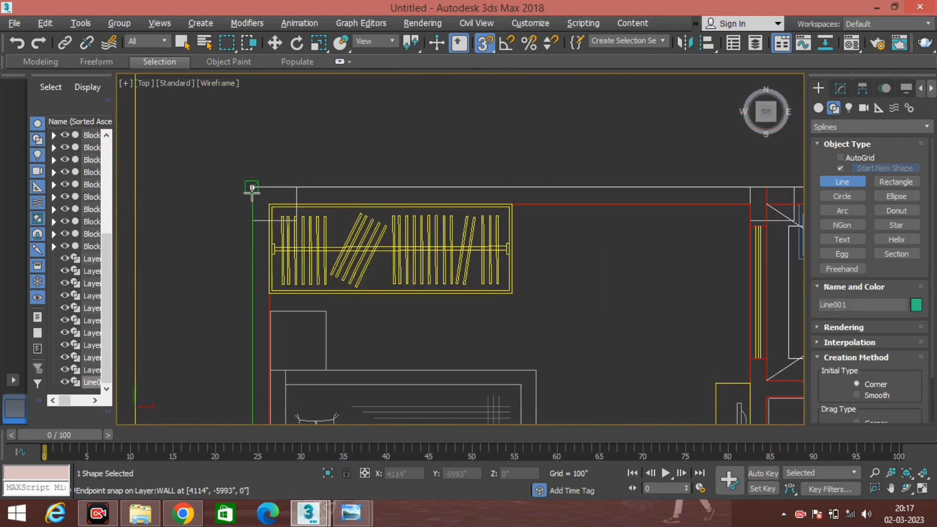
{"action": "scroll", "coordinate": [325, 224], "scroll_direction": "down", "scroll_amount": 5}
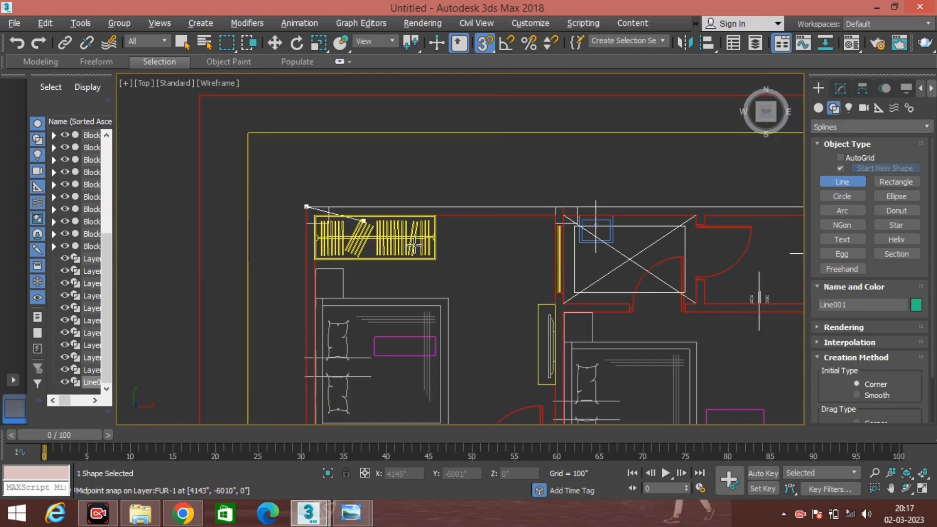
{"action": "scroll", "coordinate": [303, 210], "scroll_direction": "up", "scroll_amount": 1}
{"action": "scroll", "coordinate": [293, 220], "scroll_direction": "up", "scroll_amount": 1}
{"action": "scroll", "coordinate": [277, 292], "scroll_direction": "up", "scroll_amount": 2}
{"action": "middle_click_drag", "start_coordinate": [276, 292], "coordinate": [266, 257]}
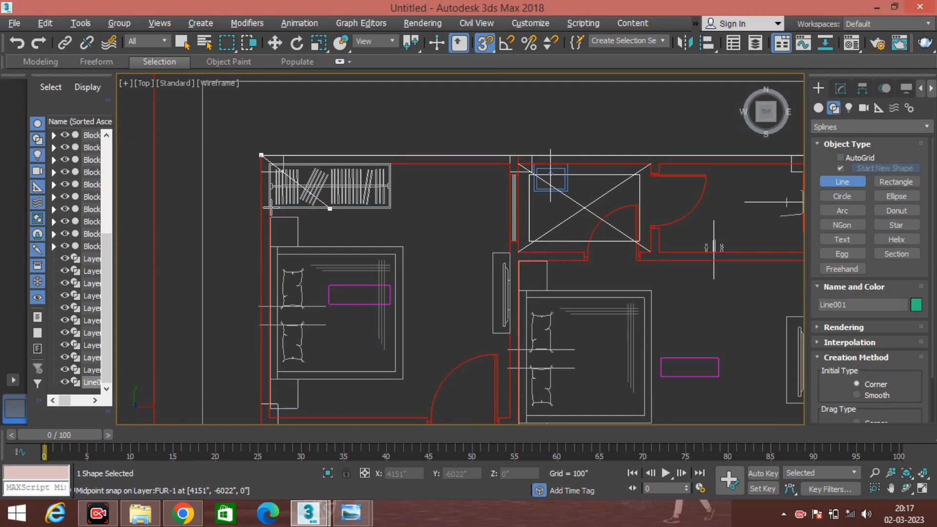
{"action": "middle_click_drag", "start_coordinate": [271, 208], "coordinate": [266, 209]}
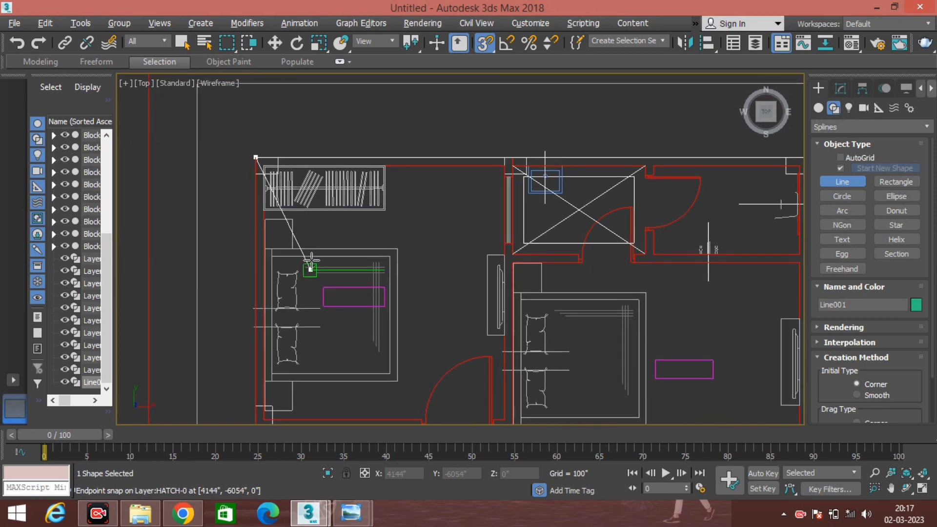
{"action": "key", "text": "BackSpace"}
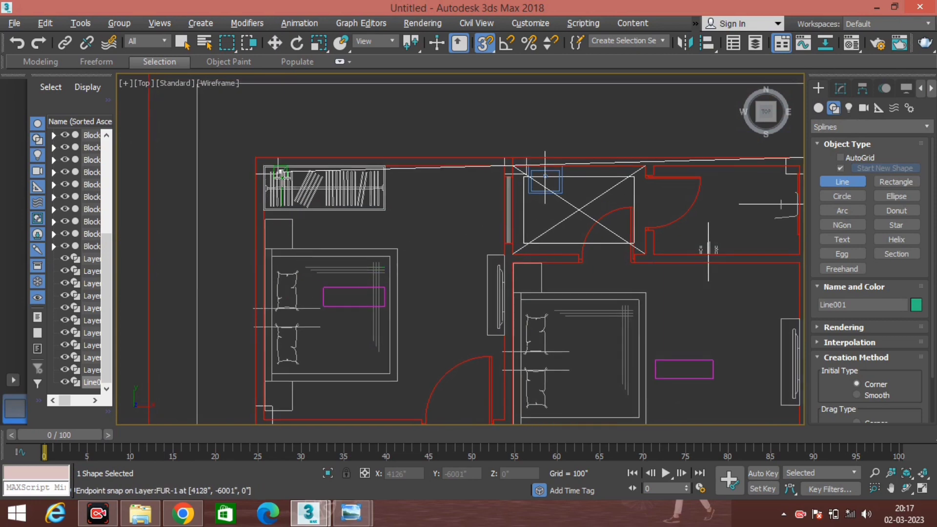
{"action": "scroll", "coordinate": [262, 156], "scroll_direction": "up", "scroll_amount": 2}
{"action": "scroll", "coordinate": [258, 161], "scroll_direction": "up", "scroll_amount": 2}
{"action": "scroll", "coordinate": [259, 163], "scroll_direction": "up", "scroll_amount": 2}
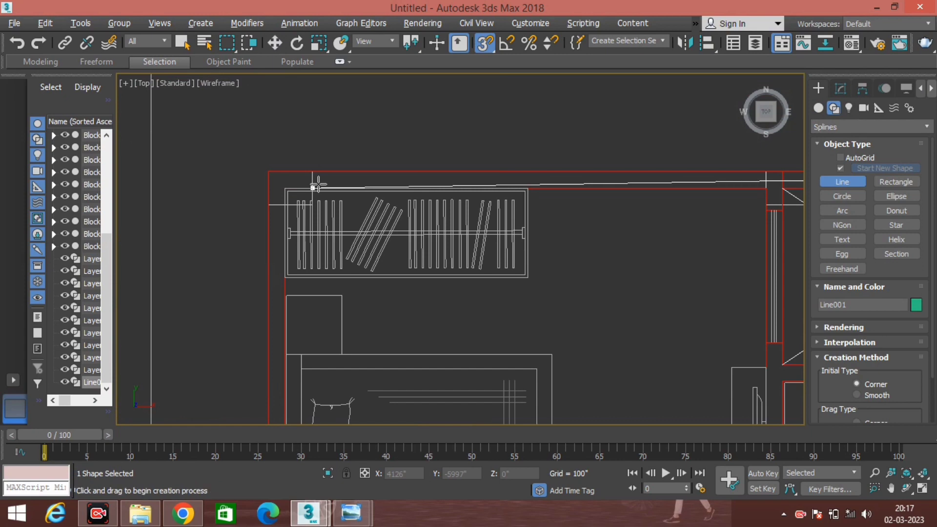
Step: Place line points along the top wall to the top-left wall corner
{"action": "left_click", "coordinate": [308, 173]}
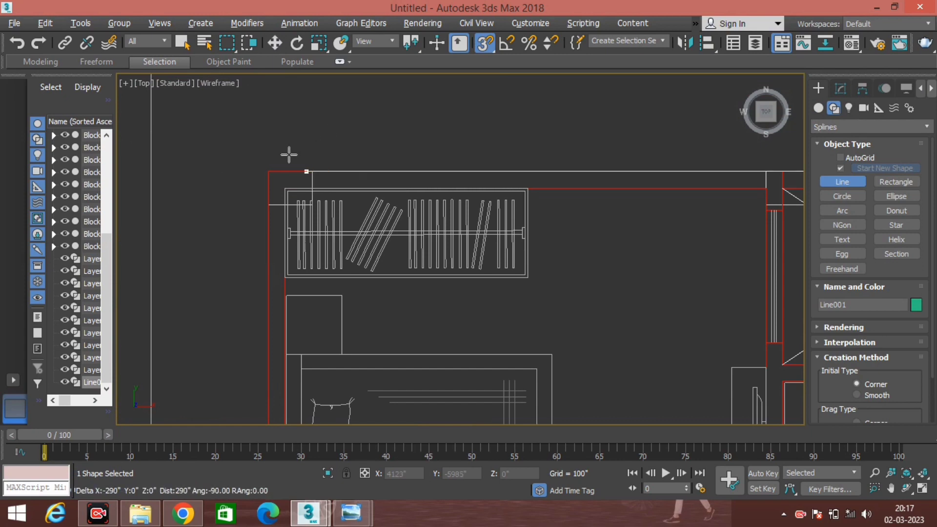
{"action": "left_click", "coordinate": [268, 172]}
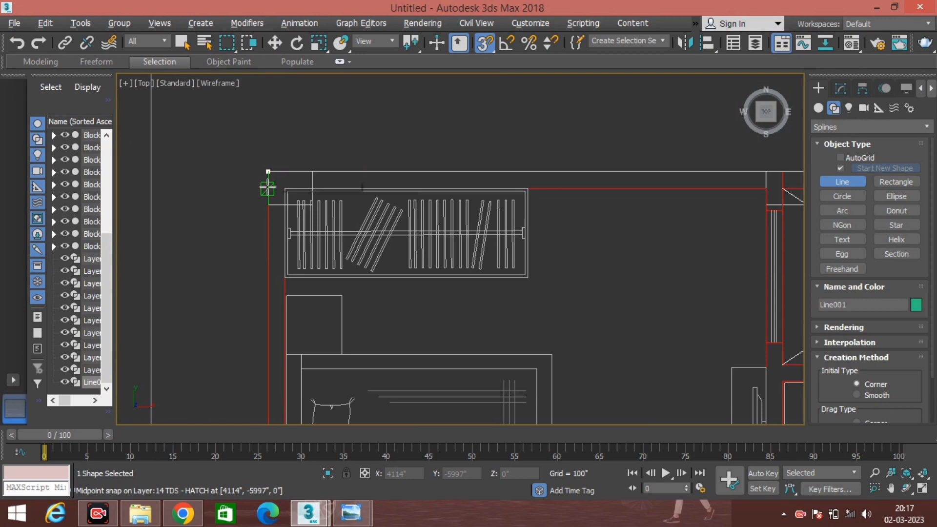
{"action": "scroll", "coordinate": [259, 287], "scroll_direction": "down", "scroll_amount": 5}
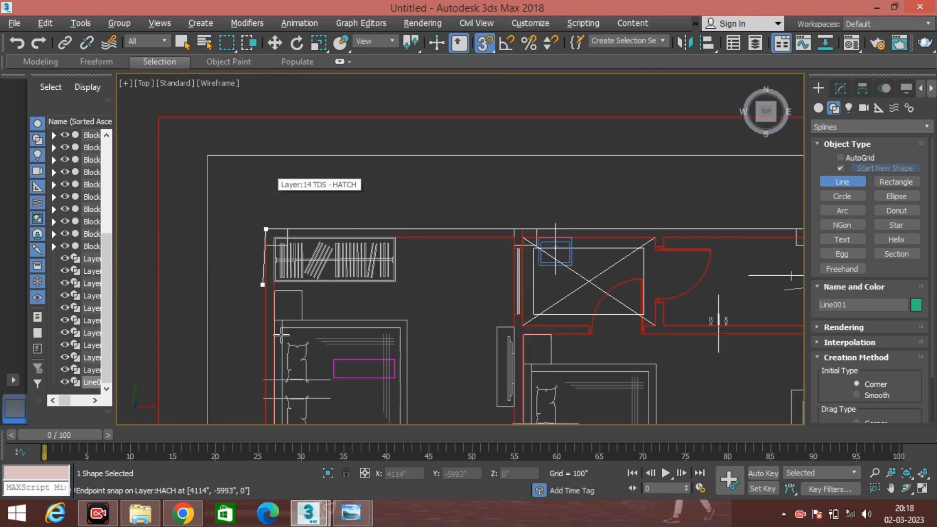
{"action": "mouse_move", "coordinate": [254, 163]}
{"action": "middle_mouse_down"}
{"action": "mouse_move", "coordinate": [260, 177]}
{"action": "mouse_move", "coordinate": [259, 109]}
{"action": "middle_mouse_up"}
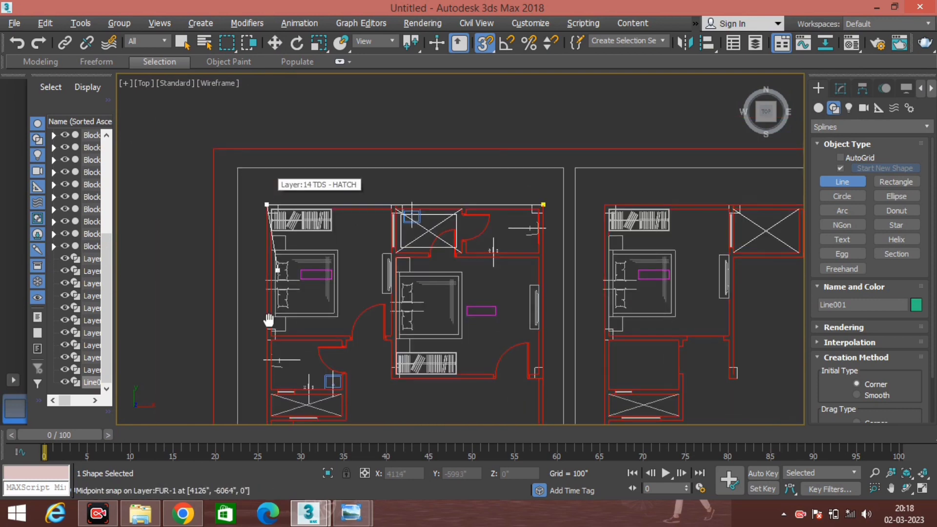
{"action": "middle_click_drag", "start_coordinate": [269, 320], "coordinate": [254, 190]}
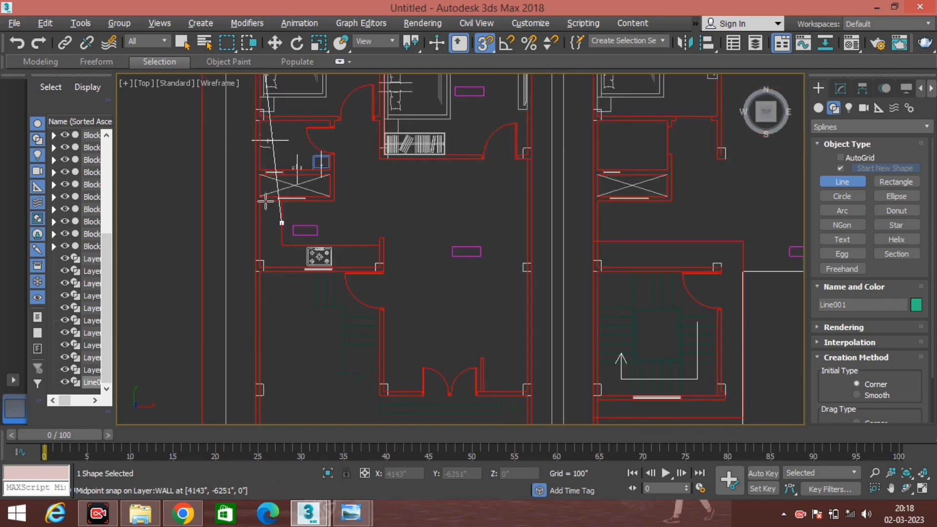
{"action": "scroll", "coordinate": [268, 342], "scroll_direction": "up", "scroll_amount": 2}
{"action": "scroll", "coordinate": [252, 321], "scroll_direction": "up", "scroll_amount": 2}
{"action": "scroll", "coordinate": [252, 321], "scroll_direction": "up", "scroll_amount": 2}
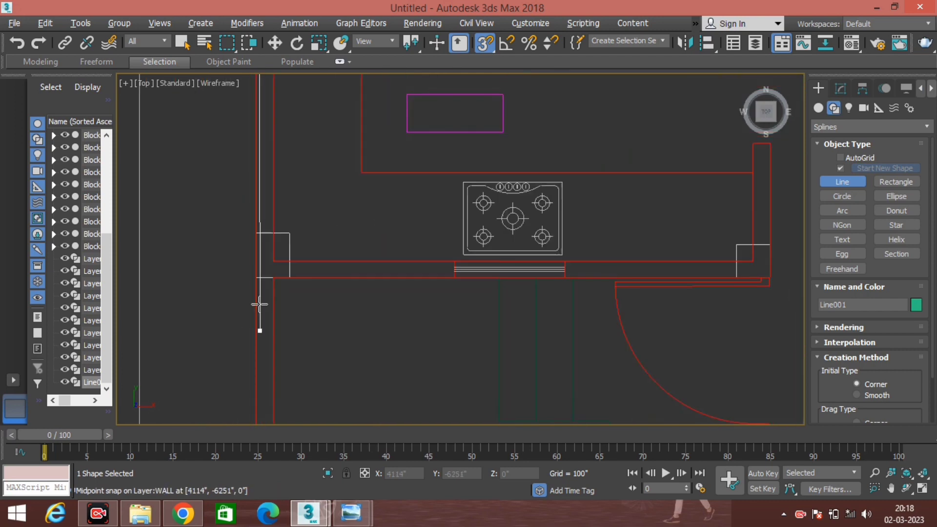
Step: Begin the wall outline at a corner and trace past the hob to the wall endpoint
{"action": "left_click", "coordinate": [256, 277]}
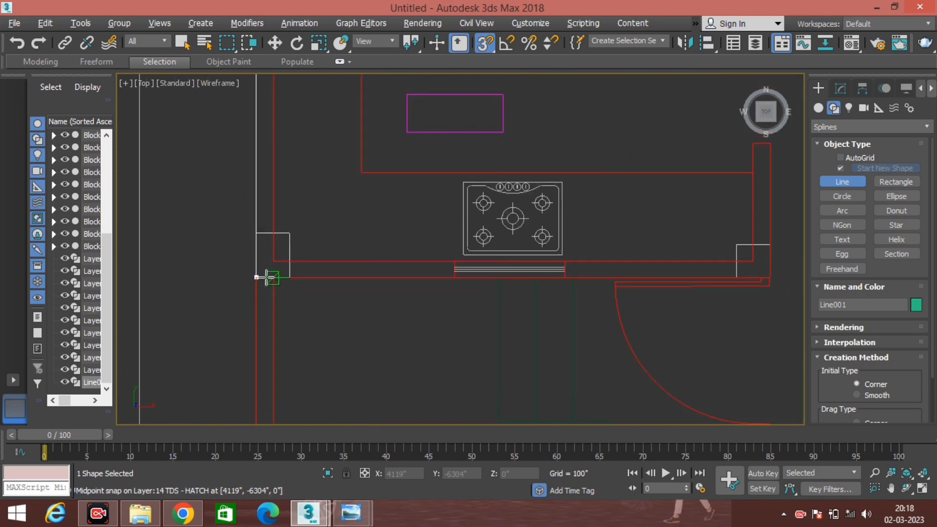
{"action": "scroll", "coordinate": [478, 288], "scroll_direction": "down", "scroll_amount": 1}
{"action": "middle_click_drag", "start_coordinate": [352, 291], "coordinate": [374, 291]}
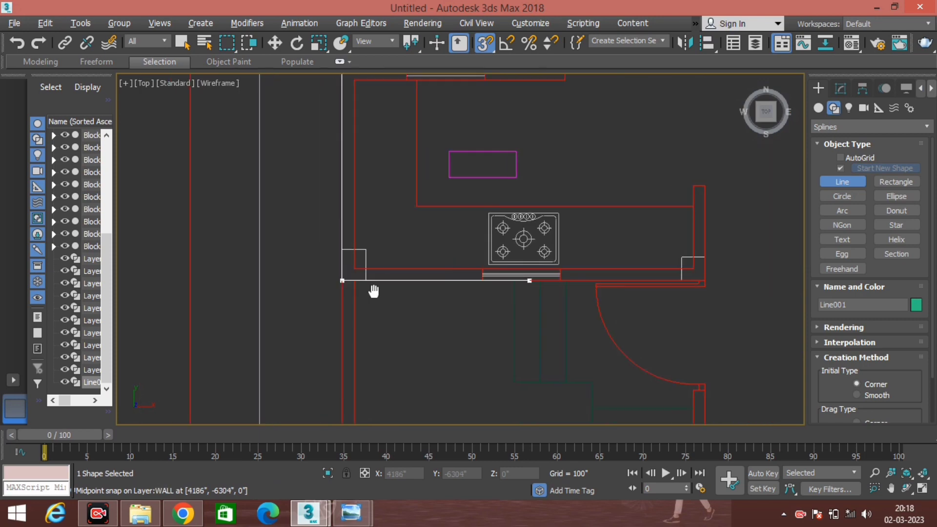
{"action": "middle_click_drag", "start_coordinate": [502, 303], "coordinate": [337, 290]}
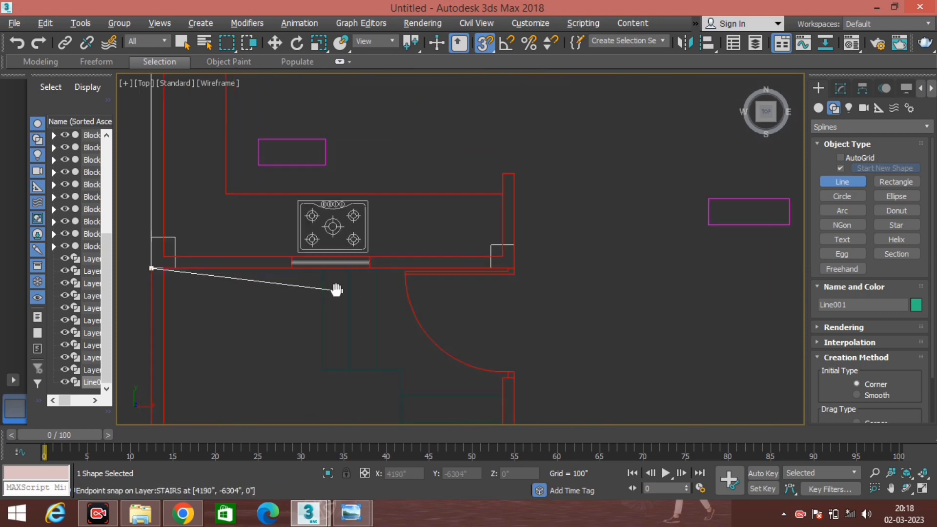
{"action": "scroll", "coordinate": [293, 268], "scroll_direction": "up", "scroll_amount": 5}
{"action": "scroll", "coordinate": [293, 268], "scroll_direction": "down", "scroll_amount": 4}
{"action": "scroll", "coordinate": [293, 274], "scroll_direction": "down", "scroll_amount": 4}
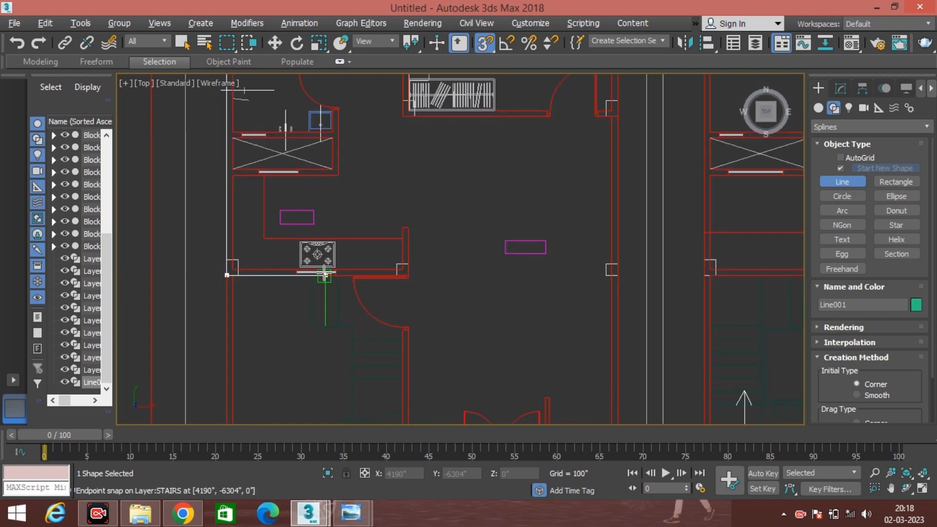
{"action": "scroll", "coordinate": [325, 275], "scroll_direction": "up", "scroll_amount": 3}
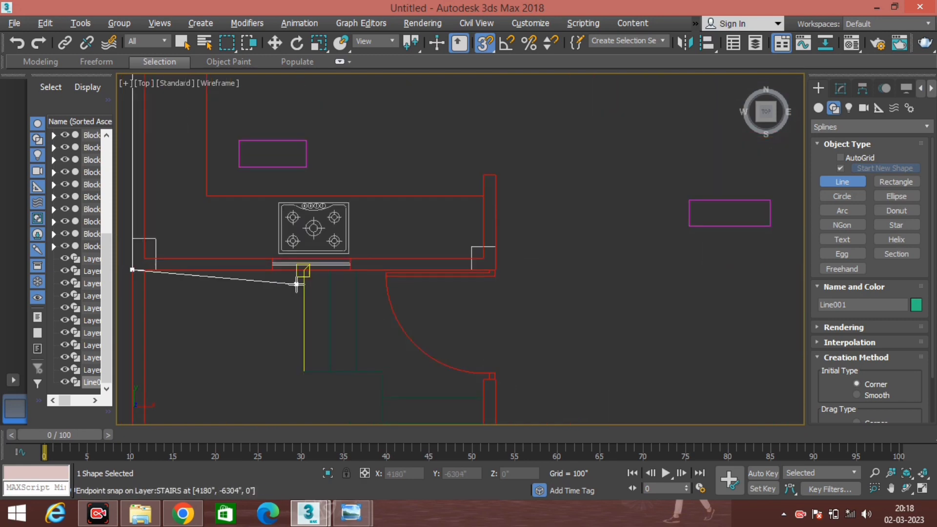
{"action": "middle_click_drag", "start_coordinate": [304, 283], "coordinate": [326, 283]}
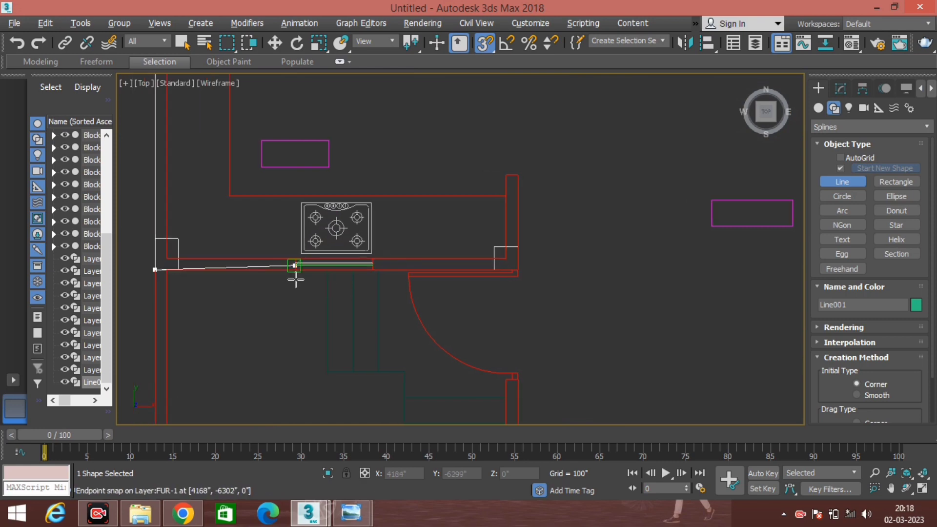
{"action": "scroll", "coordinate": [295, 275], "scroll_direction": "up", "scroll_amount": 3}
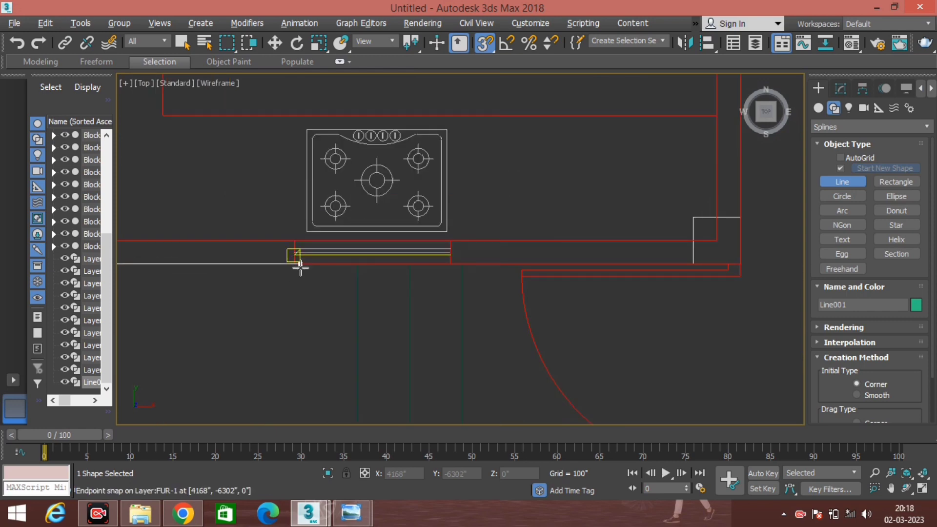
{"action": "left_click", "coordinate": [300, 267]}
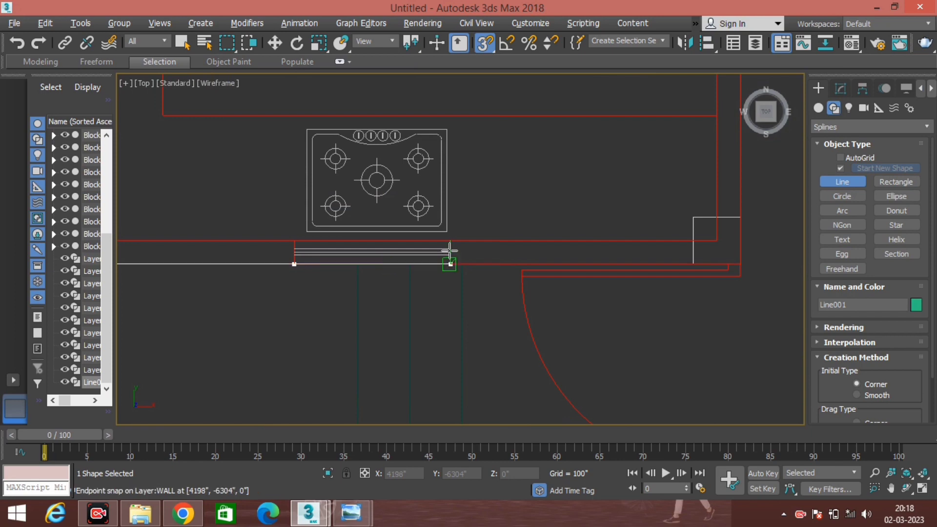
{"action": "left_click", "coordinate": [450, 264]}
Step: Continue the outline to the outer corner, down the side wall, and to the door corner
{"action": "middle_click_drag", "start_coordinate": [658, 278], "coordinate": [458, 278]}
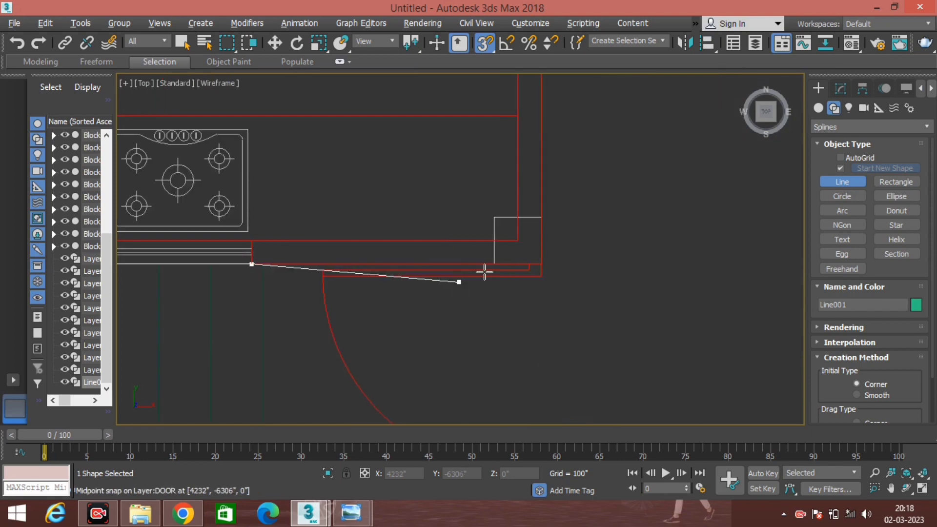
{"action": "left_click", "coordinate": [539, 262]}
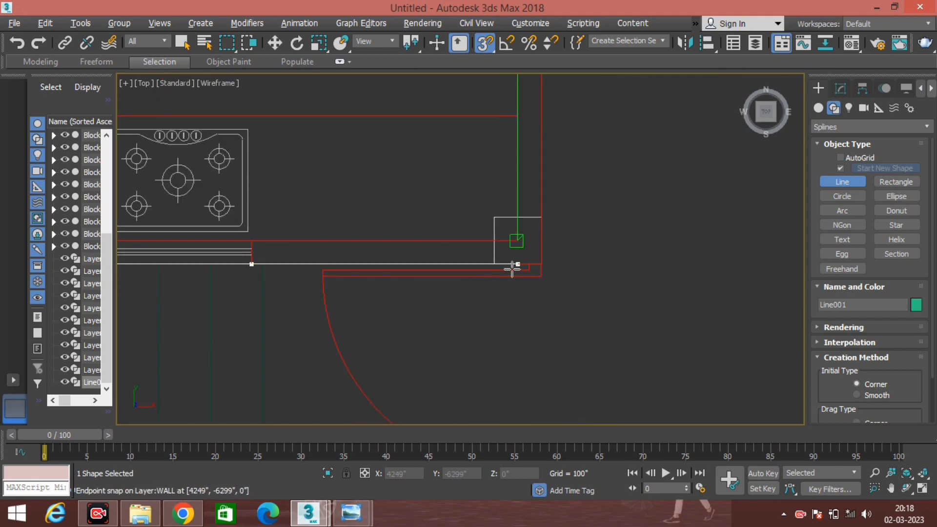
{"action": "left_click", "coordinate": [512, 266]}
{"action": "scroll", "coordinate": [512, 266], "scroll_direction": "down", "scroll_amount": 2}
{"action": "left_click", "coordinate": [483, 246]}
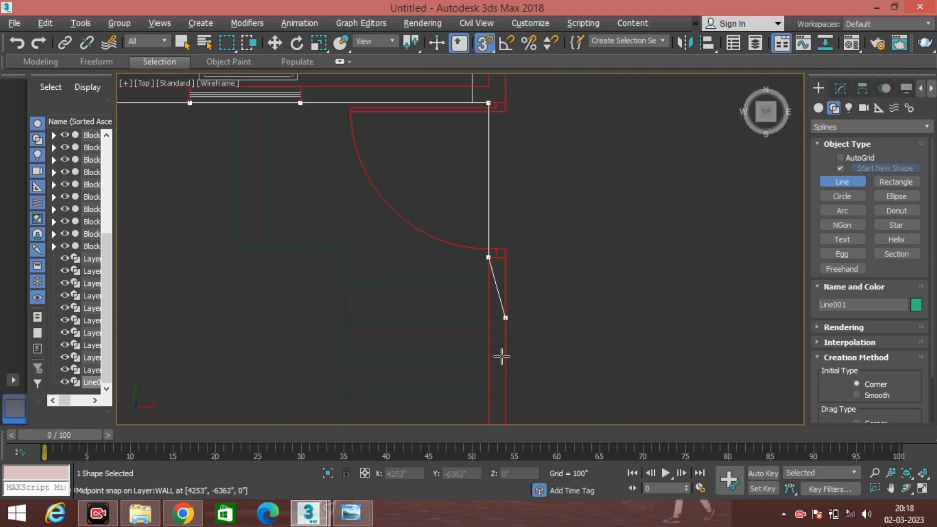
{"action": "scroll", "coordinate": [464, 238], "scroll_direction": "down", "scroll_amount": 5}
{"action": "scroll", "coordinate": [469, 324], "scroll_direction": "up", "scroll_amount": 3}
{"action": "scroll", "coordinate": [454, 321], "scroll_direction": "up", "scroll_amount": 3}
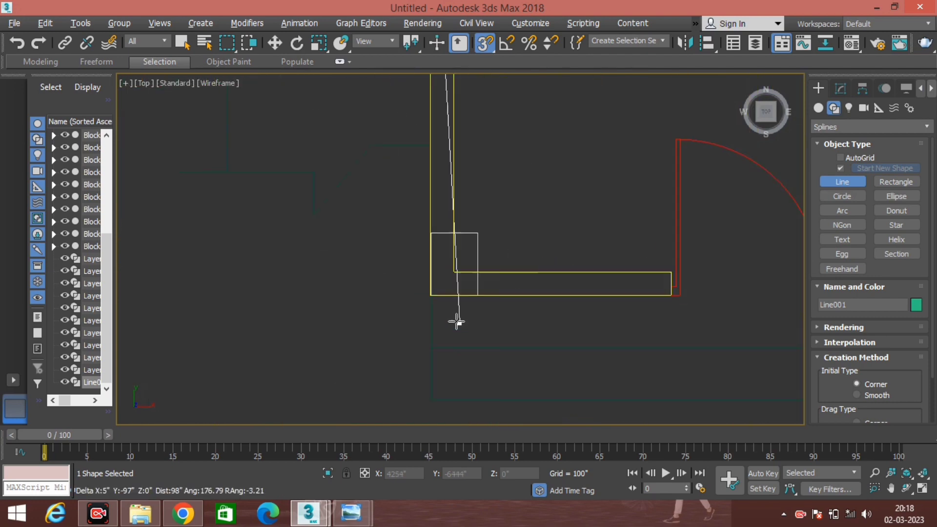
{"action": "scroll", "coordinate": [478, 294], "scroll_direction": "up", "scroll_amount": 1}
{"action": "left_click", "coordinate": [478, 294]}
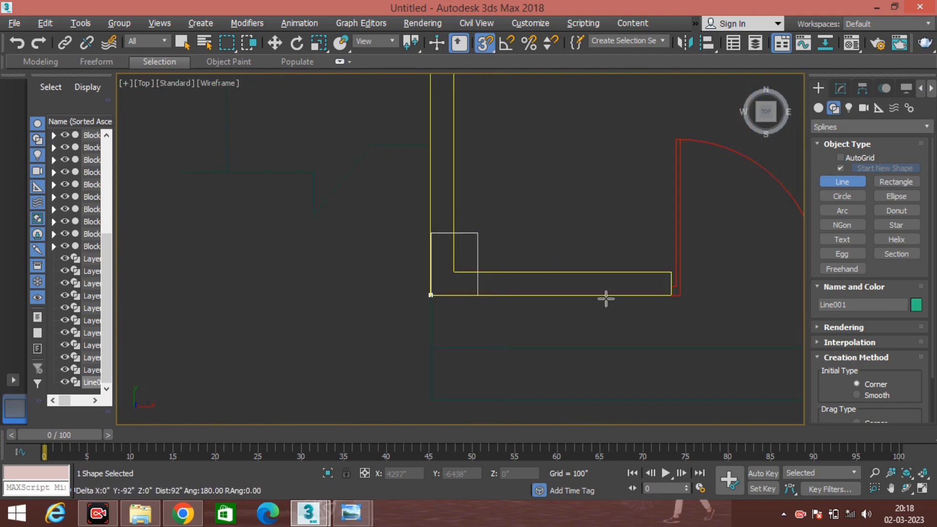
{"action": "middle_click_drag", "start_coordinate": [606, 299], "coordinate": [387, 299]}
{"action": "scroll", "coordinate": [387, 299], "scroll_direction": "up", "scroll_amount": 1}
{"action": "left_click", "coordinate": [513, 301]}
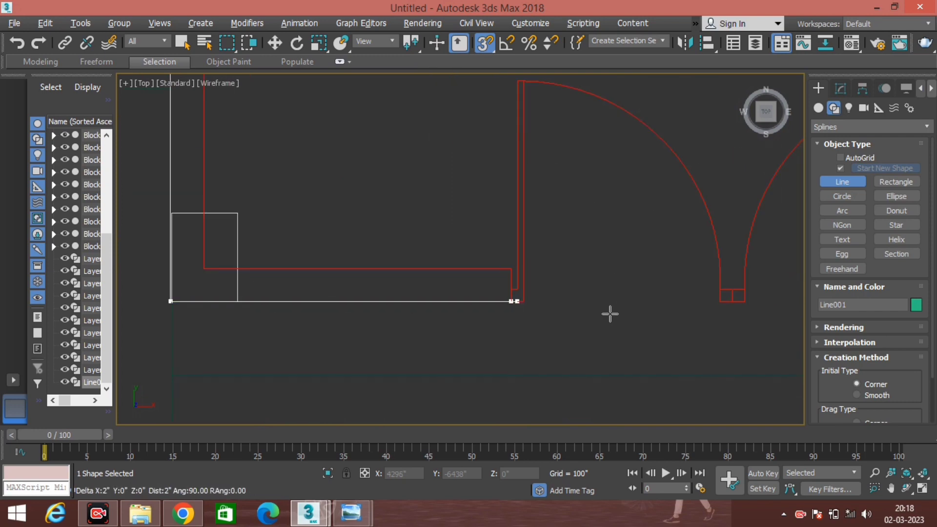
Step: Trace across the opening to the column corner and return to the first vertex to close
{"action": "scroll", "coordinate": [620, 314], "scroll_direction": "down", "scroll_amount": 2}
{"action": "scroll", "coordinate": [634, 316], "scroll_direction": "up", "scroll_amount": 3}
{"action": "scroll", "coordinate": [608, 300], "scroll_direction": "up", "scroll_amount": 1}
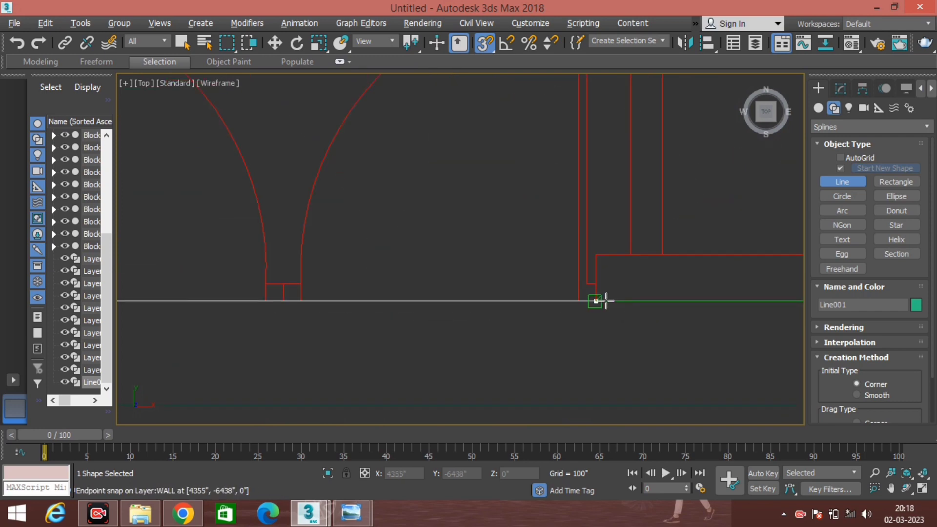
{"action": "left_click", "coordinate": [606, 301]}
{"action": "scroll", "coordinate": [580, 311], "scroll_direction": "down", "scroll_amount": 2}
{"action": "scroll", "coordinate": [514, 310], "scroll_direction": "down", "scroll_amount": 1}
{"action": "middle_click_drag", "start_coordinate": [621, 314], "coordinate": [580, 304]}
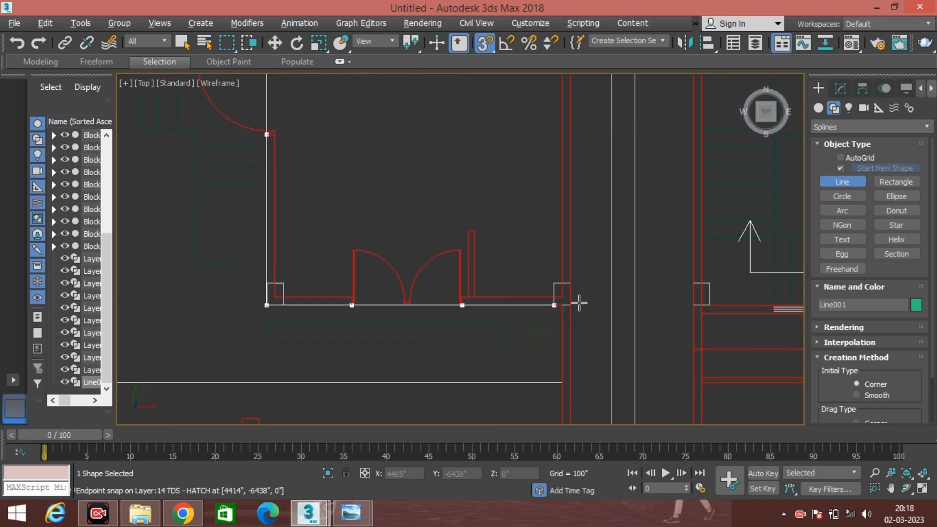
{"action": "scroll", "coordinate": [559, 304], "scroll_direction": "up", "scroll_amount": 4}
{"action": "left_click", "coordinate": [556, 304]}
{"action": "scroll", "coordinate": [549, 205], "scroll_direction": "down", "scroll_amount": 3}
{"action": "scroll", "coordinate": [541, 213], "scroll_direction": "down", "scroll_amount": 5}
{"action": "middle_click_drag", "start_coordinate": [541, 213], "coordinate": [538, 195]}
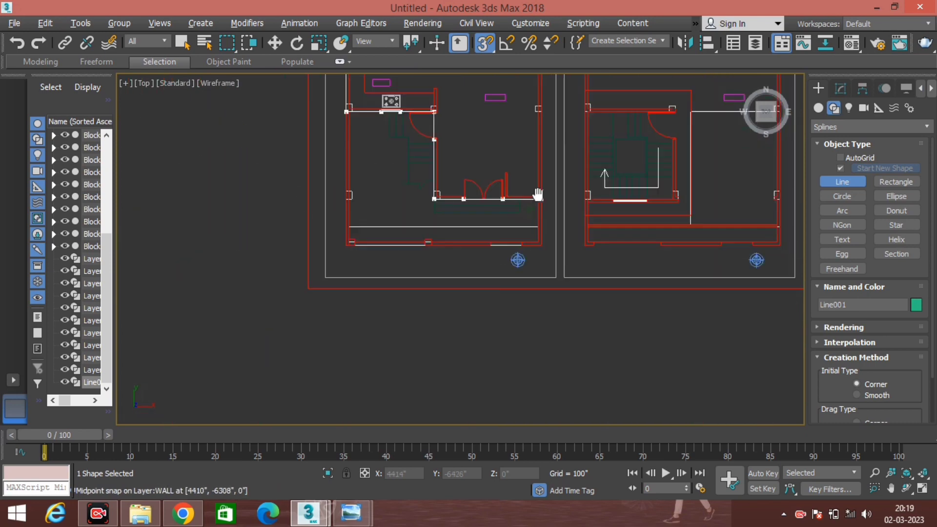
{"action": "scroll", "coordinate": [538, 195], "scroll_direction": "up", "scroll_amount": 3}
{"action": "scroll", "coordinate": [545, 145], "scroll_direction": "up", "scroll_amount": 3}
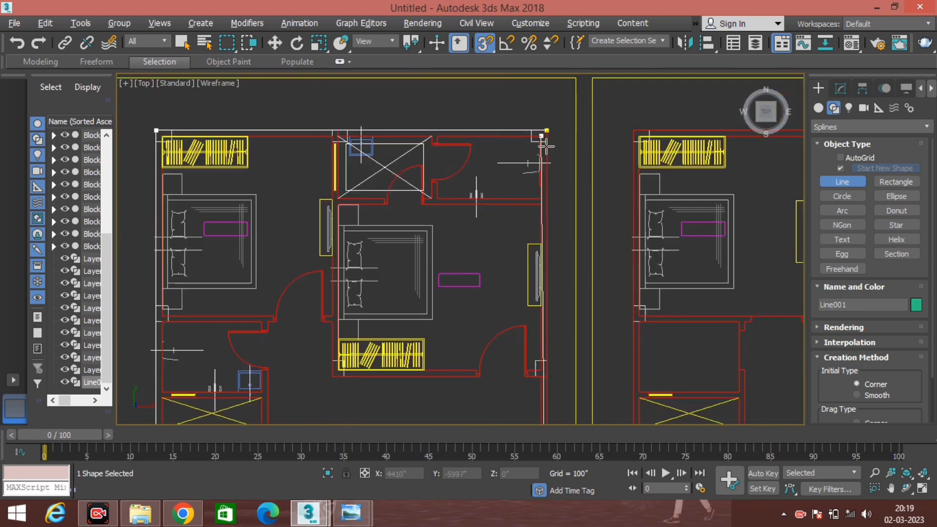
{"action": "scroll", "coordinate": [546, 146], "scroll_direction": "up", "scroll_amount": 2}
{"action": "left_click", "coordinate": [543, 113]}
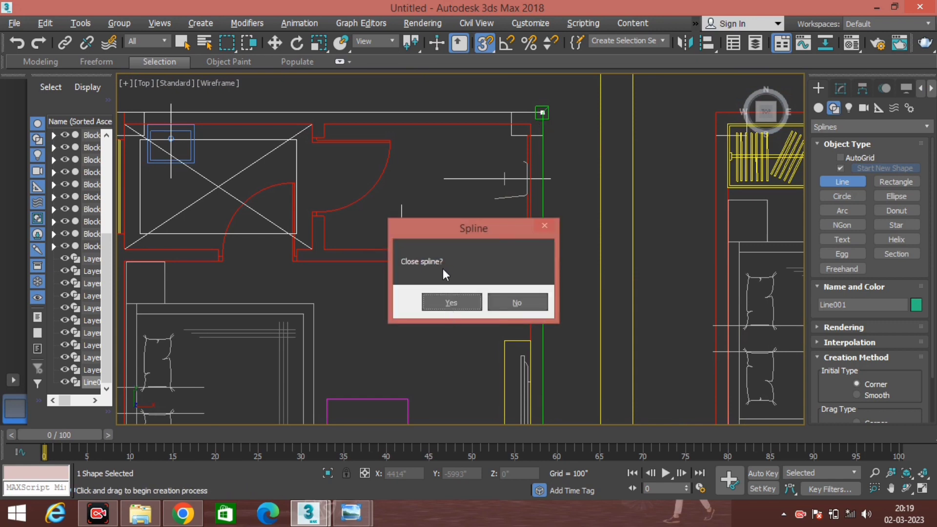
{"action": "left_click", "coordinate": [452, 302]}
{"action": "scroll", "coordinate": [504, 245], "scroll_direction": "down", "scroll_amount": 1}
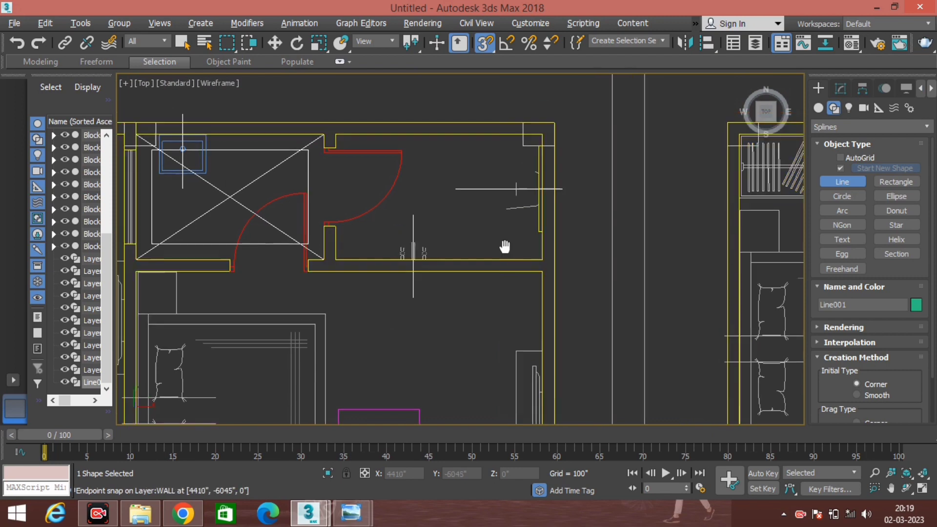
{"action": "scroll", "coordinate": [505, 247], "scroll_direction": "down", "scroll_amount": 1}
{"action": "scroll", "coordinate": [505, 248], "scroll_direction": "down", "scroll_amount": 3}
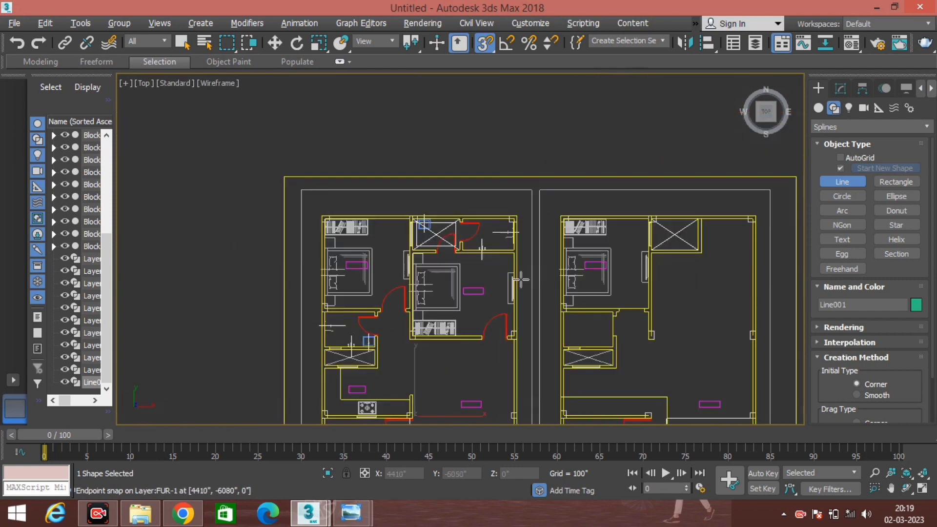
{"action": "scroll", "coordinate": [521, 280], "scroll_direction": "up", "scroll_amount": 2}
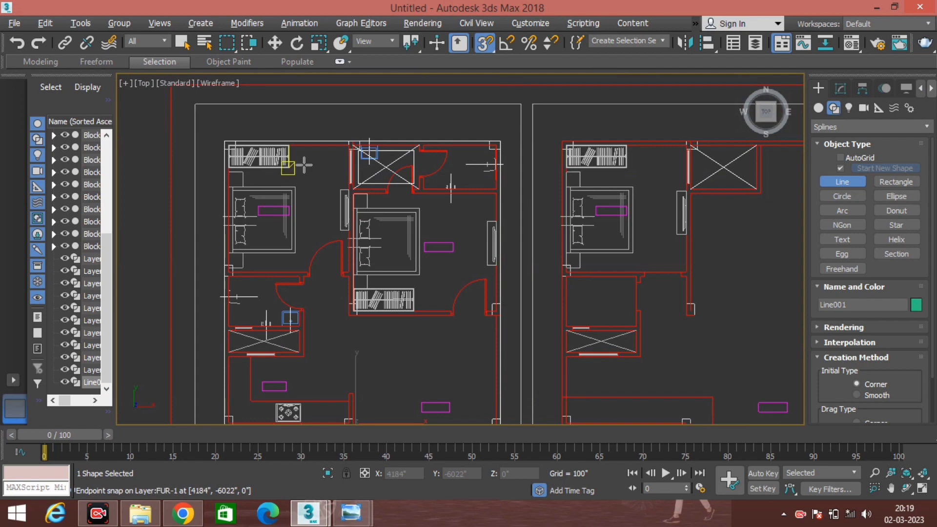
{"action": "key", "text": "s"}
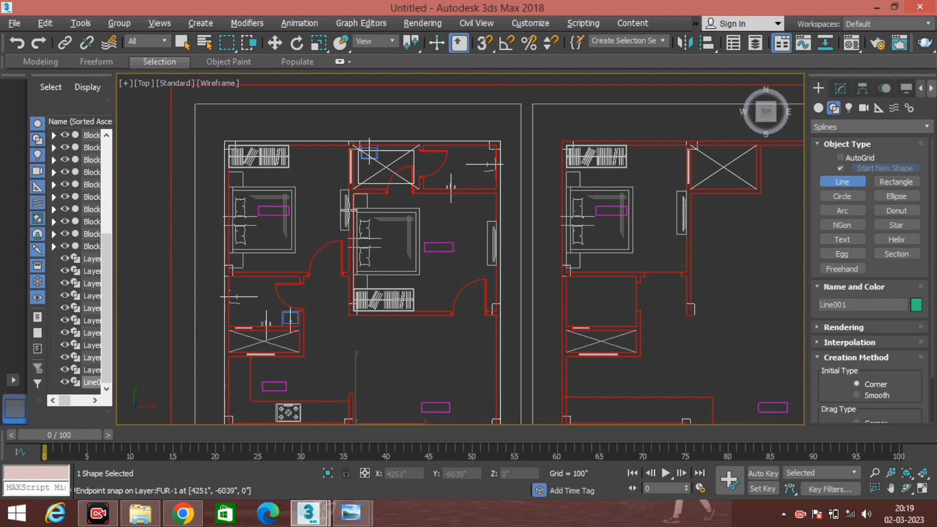
{"action": "scroll", "coordinate": [424, 247], "scroll_direction": "down", "scroll_amount": 1}
{"action": "scroll", "coordinate": [434, 293], "scroll_direction": "down", "scroll_amount": 2}
{"action": "scroll", "coordinate": [440, 324], "scroll_direction": "down", "scroll_amount": 3}
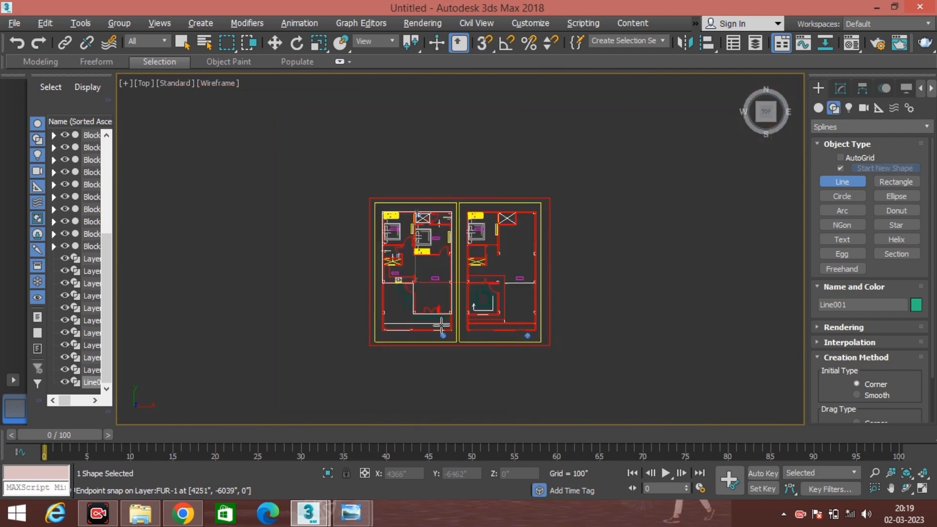
{"action": "key", "text": "w"}
{"action": "scroll", "coordinate": [425, 260], "scroll_direction": "up", "scroll_amount": 2}
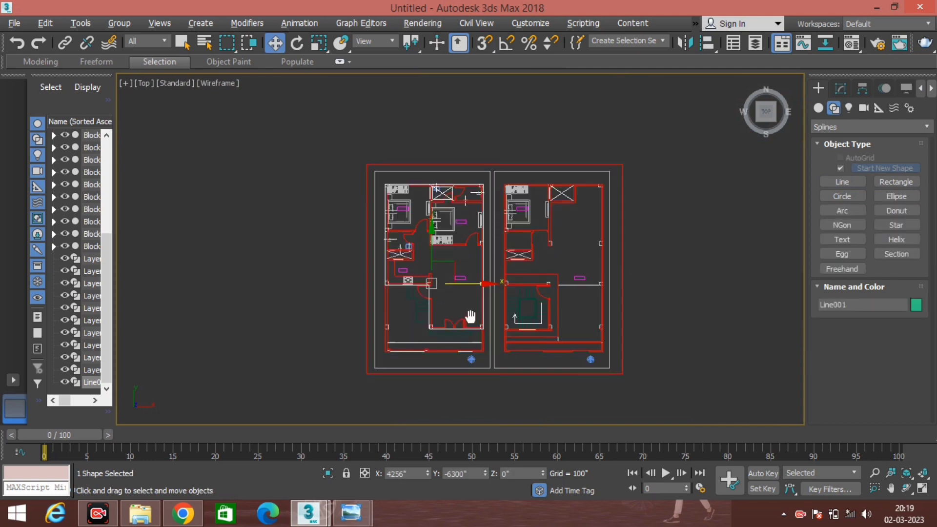
{"action": "scroll", "coordinate": [467, 297], "scroll_direction": "up", "scroll_amount": 2}
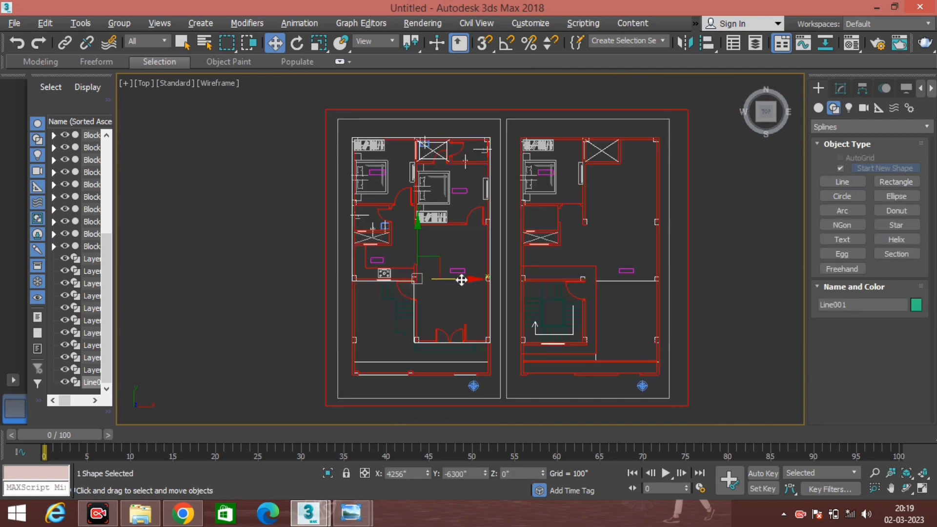
{"action": "left_click_drag", "start_coordinate": [457, 279], "coordinate": [450, 286]}
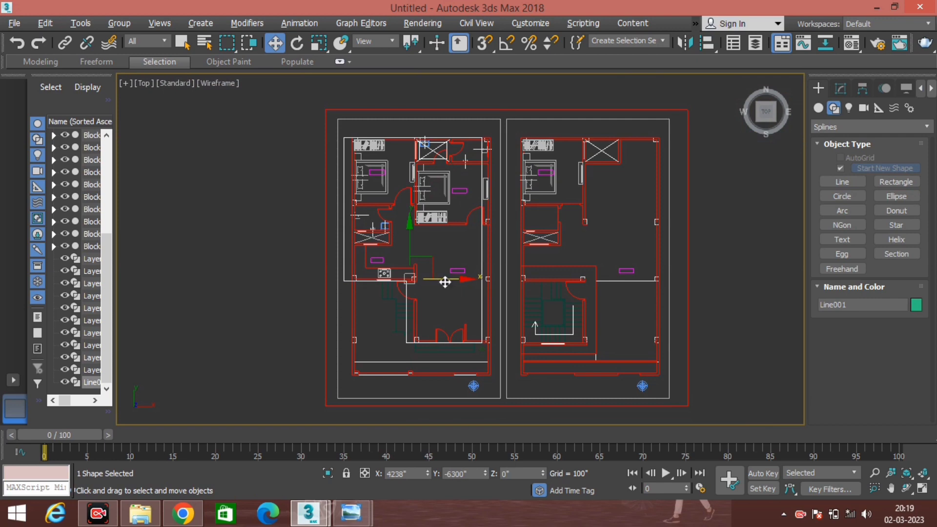
{"action": "left_click_drag", "start_coordinate": [444, 282], "coordinate": [258, 280]}
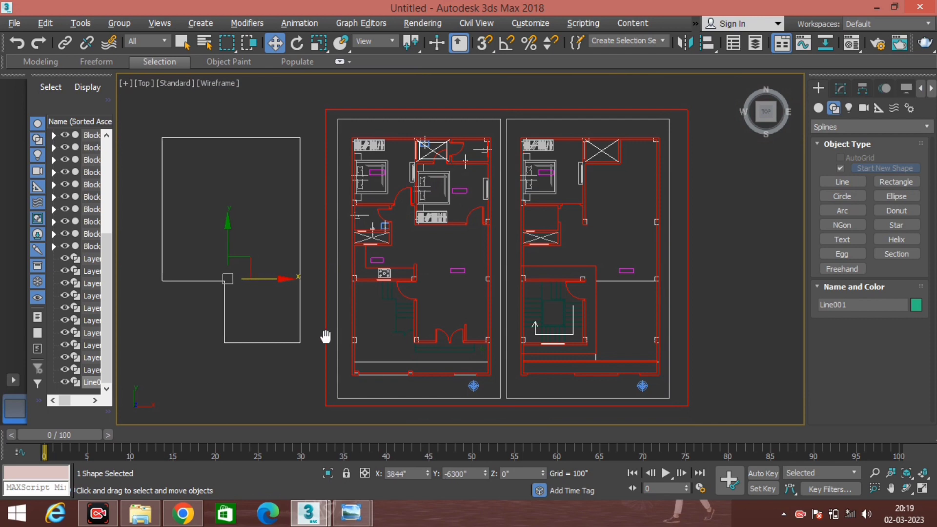
{"action": "middle_click_drag", "start_coordinate": [326, 337], "coordinate": [359, 338]}
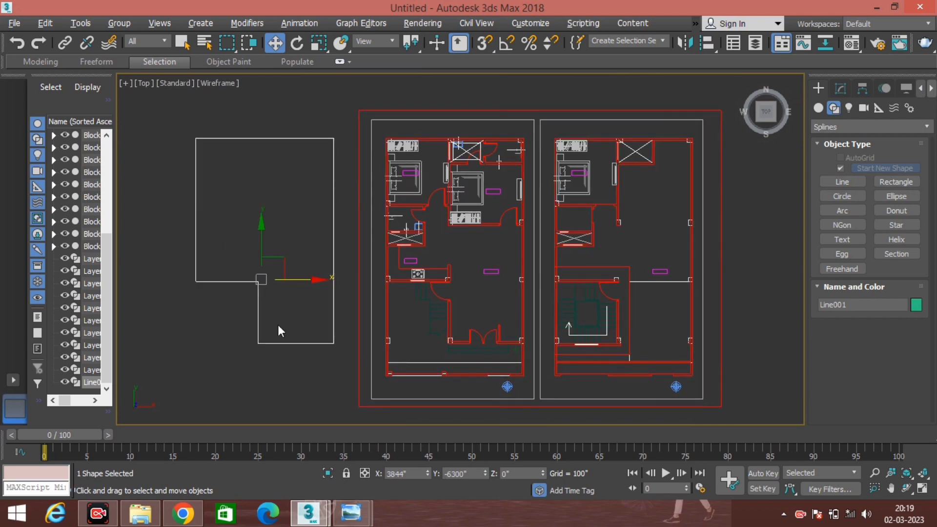
{"action": "middle_click_drag", "start_coordinate": [277, 325], "coordinate": [343, 338]}
{"action": "middle_click_drag", "start_coordinate": [477, 295], "coordinate": [479, 294]}
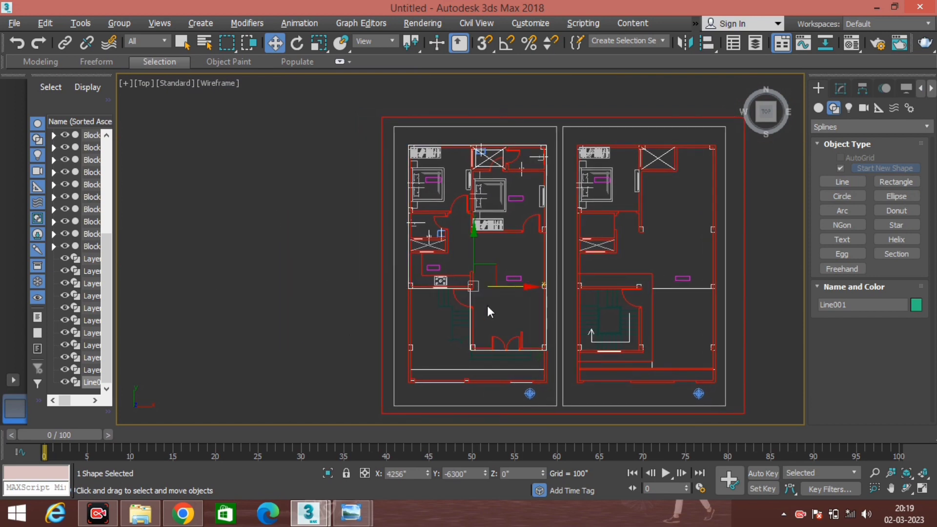
{"action": "middle_click_drag", "start_coordinate": [513, 309], "coordinate": [438, 293]}
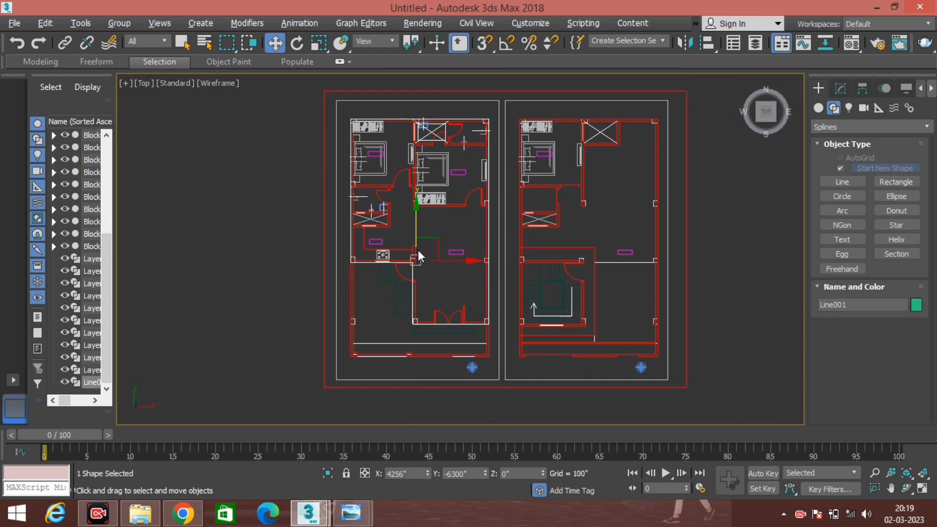
Step: Convert the wall line to an Editable Spline and switch to Spline sub-object level
{"action": "right_click", "coordinate": [418, 250]}
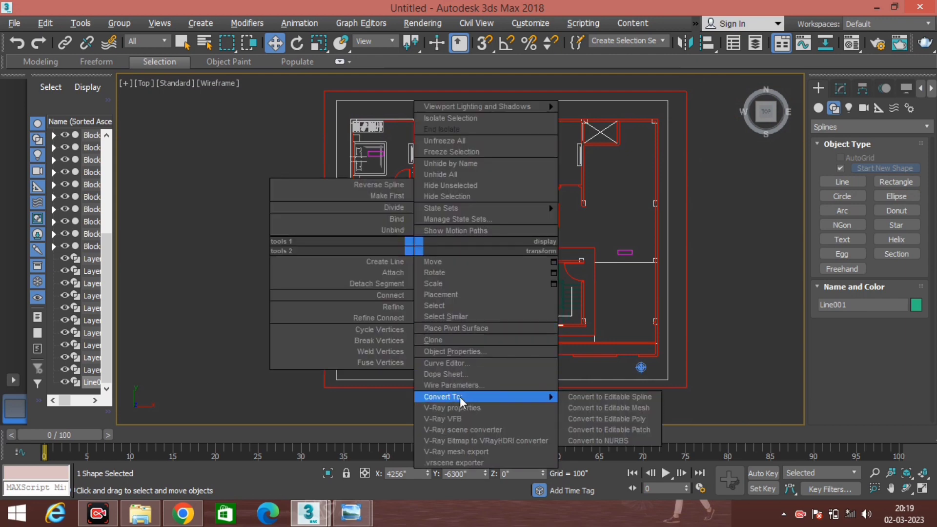
{"action": "mouse_move", "coordinate": [468, 396]}
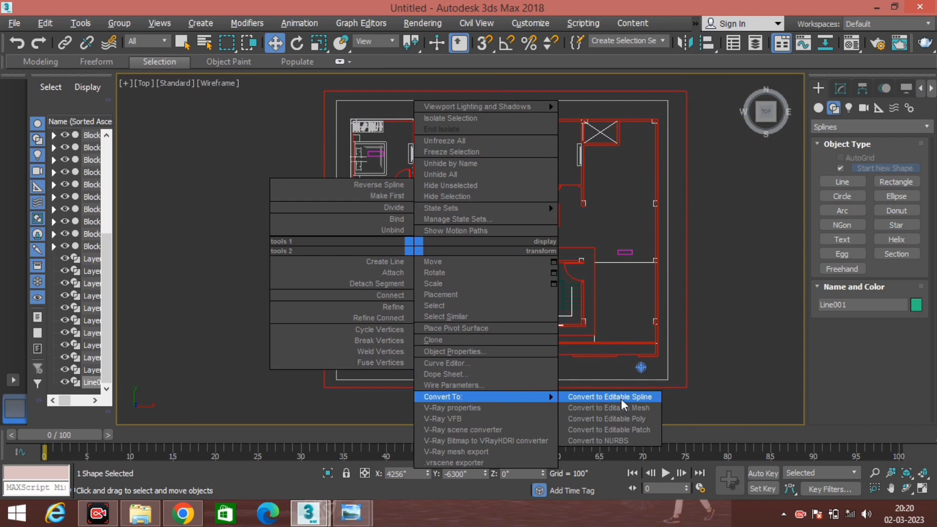
{"action": "left_click", "coordinate": [621, 400]}
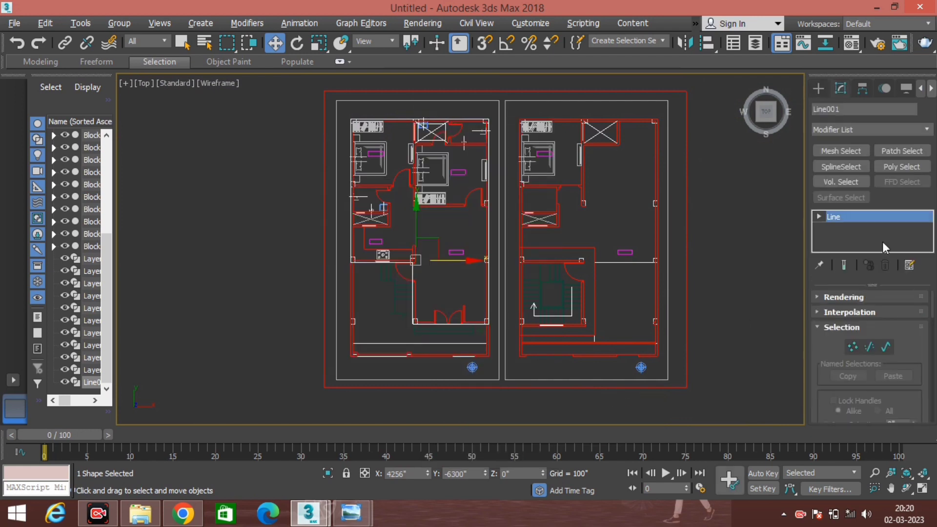
{"action": "left_click", "coordinate": [820, 217]}
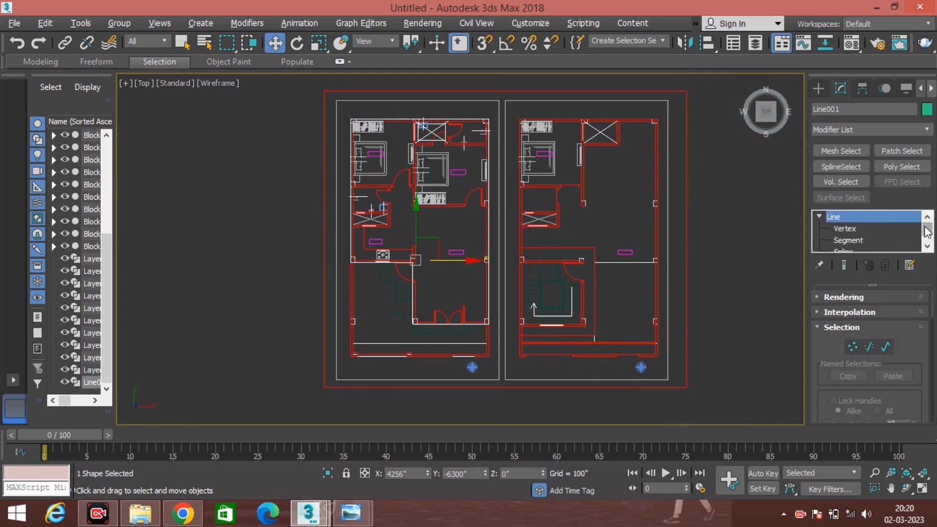
{"action": "left_click_drag", "start_coordinate": [928, 234], "coordinate": [928, 240]}
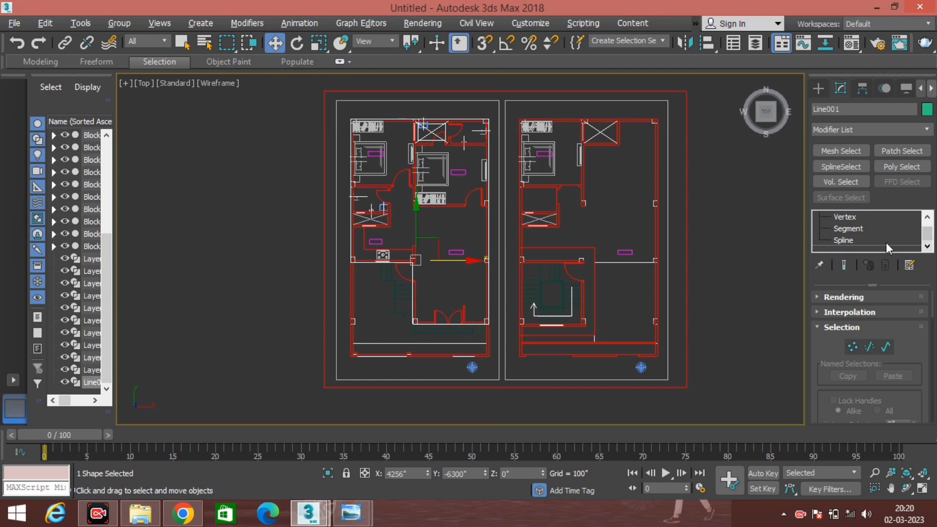
{"action": "left_click", "coordinate": [853, 241]}
{"action": "scroll", "coordinate": [860, 389], "scroll_direction": "down", "scroll_amount": 3}
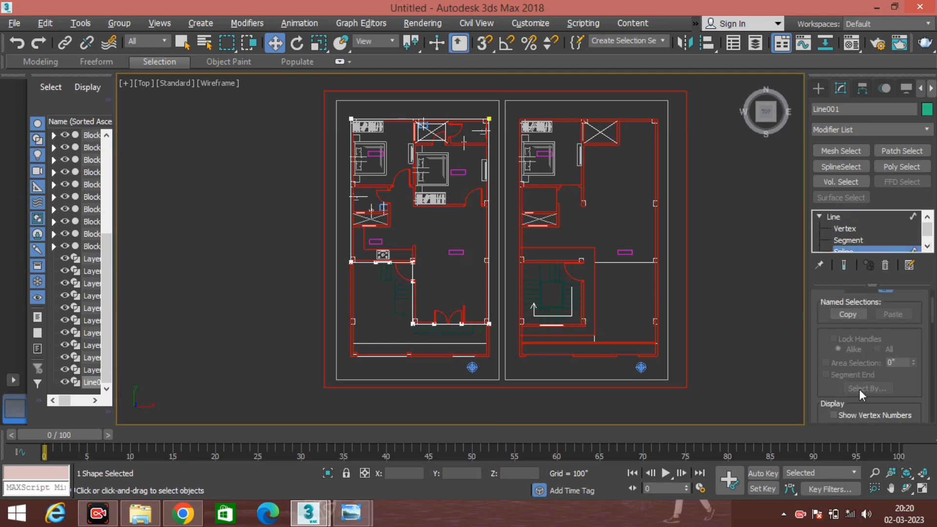
{"action": "scroll", "coordinate": [859, 389], "scroll_direction": "down", "scroll_amount": 2}
{"action": "scroll", "coordinate": [860, 388], "scroll_direction": "down", "scroll_amount": 3}
{"action": "scroll", "coordinate": [859, 389], "scroll_direction": "down", "scroll_amount": 3}
{"action": "scroll", "coordinate": [861, 387], "scroll_direction": "down", "scroll_amount": 3}
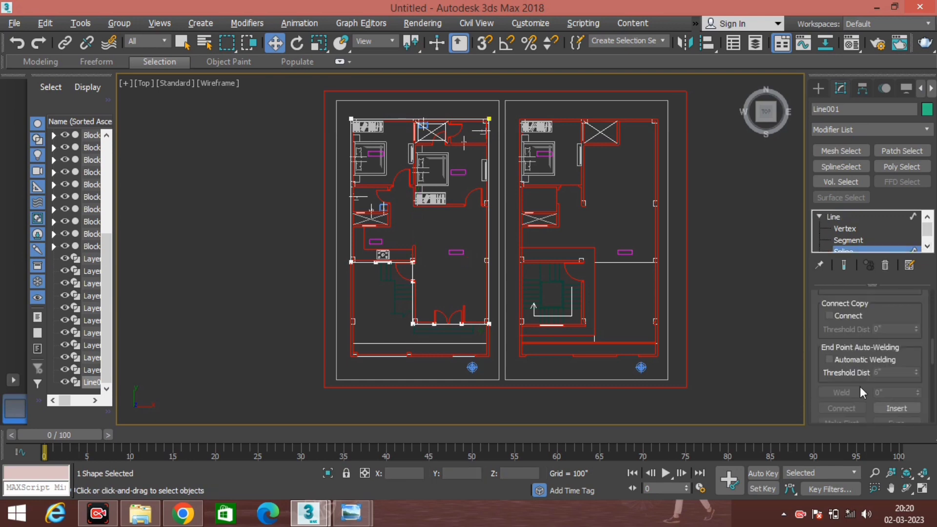
{"action": "scroll", "coordinate": [860, 385], "scroll_direction": "down", "scroll_amount": 3}
{"action": "scroll", "coordinate": [861, 384], "scroll_direction": "down", "scroll_amount": 2}
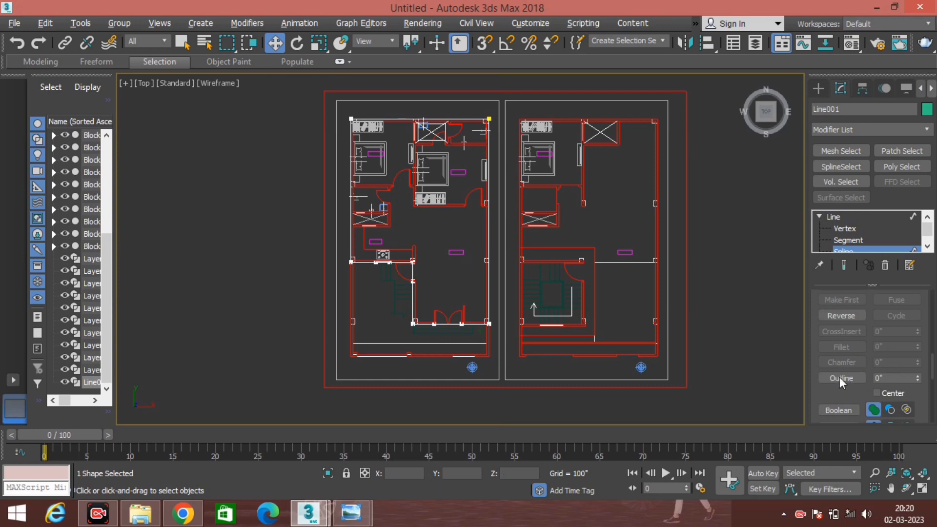
Step: Apply a 4.6-inch Outline to the wall spline
{"action": "left_click", "coordinate": [849, 377]}
{"action": "left_click", "coordinate": [452, 282]}
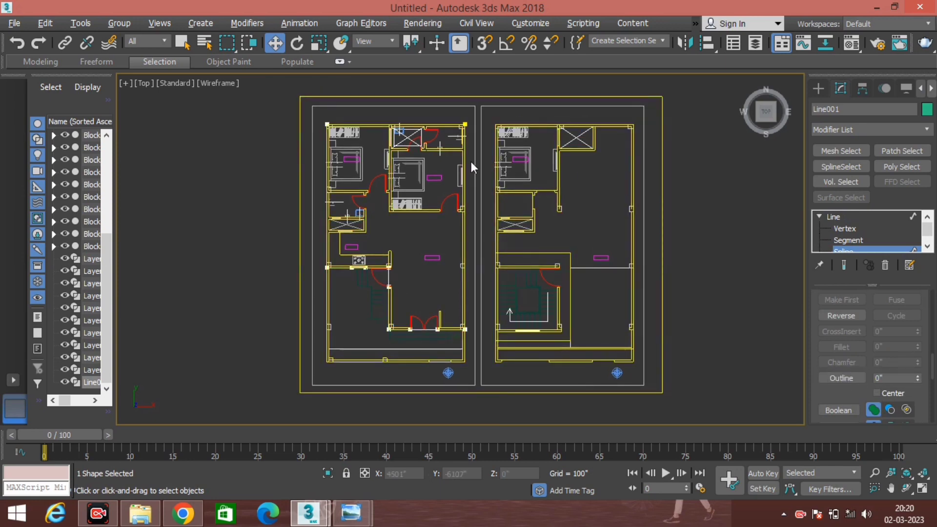
{"action": "scroll", "coordinate": [459, 310], "scroll_direction": "up", "scroll_amount": 1}
{"action": "scroll", "coordinate": [444, 350], "scroll_direction": "up", "scroll_amount": 1}
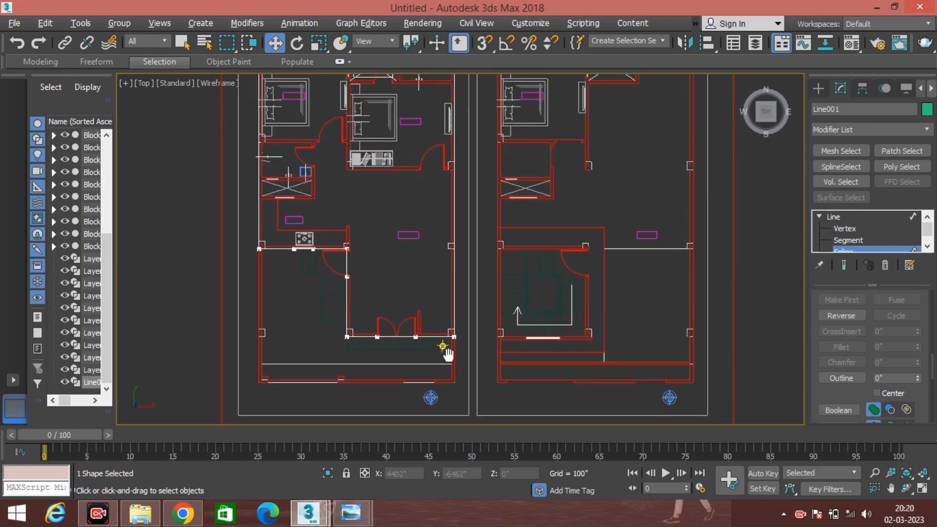
{"action": "scroll", "coordinate": [449, 356], "scroll_direction": "up", "scroll_amount": 1}
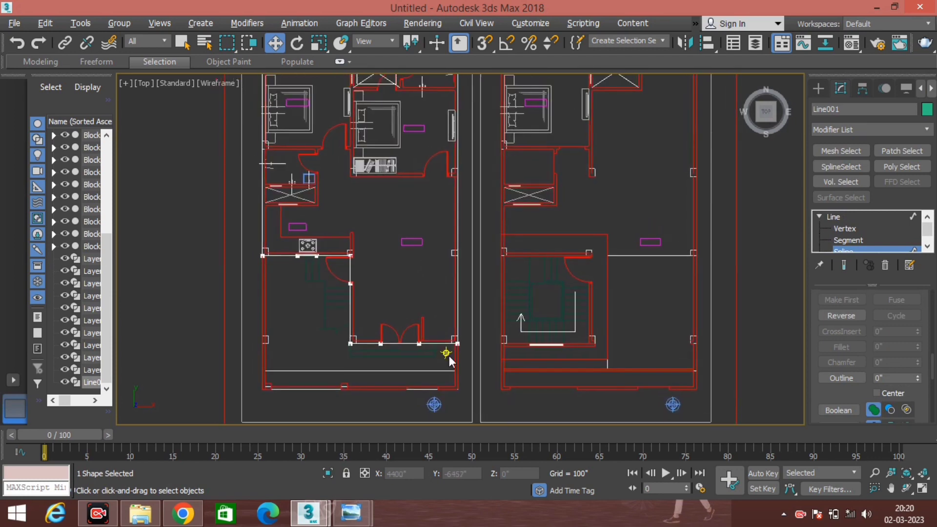
{"action": "left_click", "coordinate": [894, 379]}
{"action": "type", "text": "4.6"}
{"action": "key", "text": "Return"}
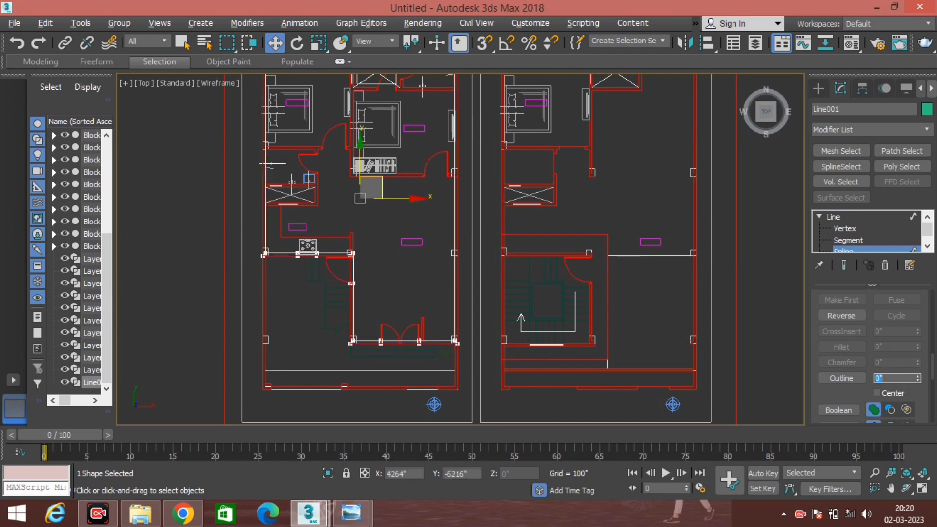
Step: Show four viewports and maximize the Perspective viewport
{"action": "scroll", "coordinate": [272, 259], "scroll_direction": "up", "scroll_amount": 2}
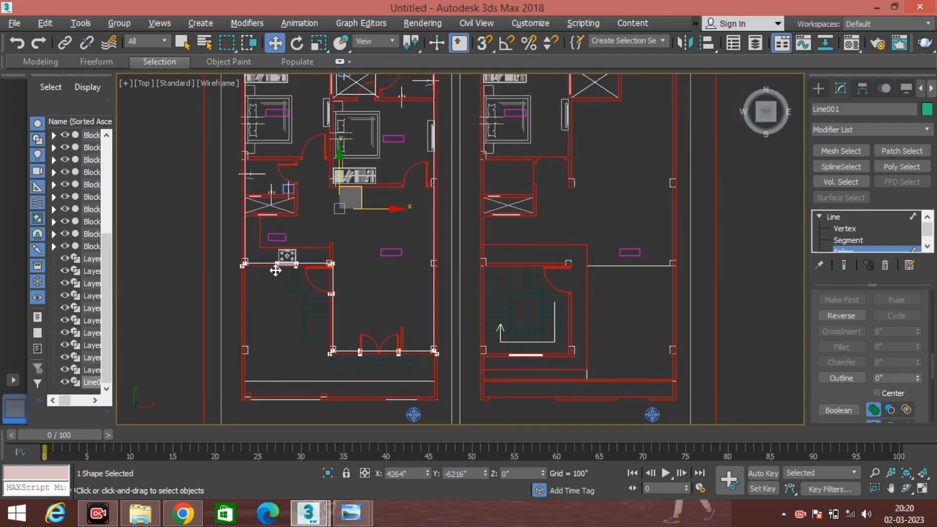
{"action": "scroll", "coordinate": [339, 265], "scroll_direction": "up", "scroll_amount": 3}
{"action": "scroll", "coordinate": [326, 285], "scroll_direction": "up", "scroll_amount": 4}
{"action": "scroll", "coordinate": [325, 286], "scroll_direction": "down", "scroll_amount": 1}
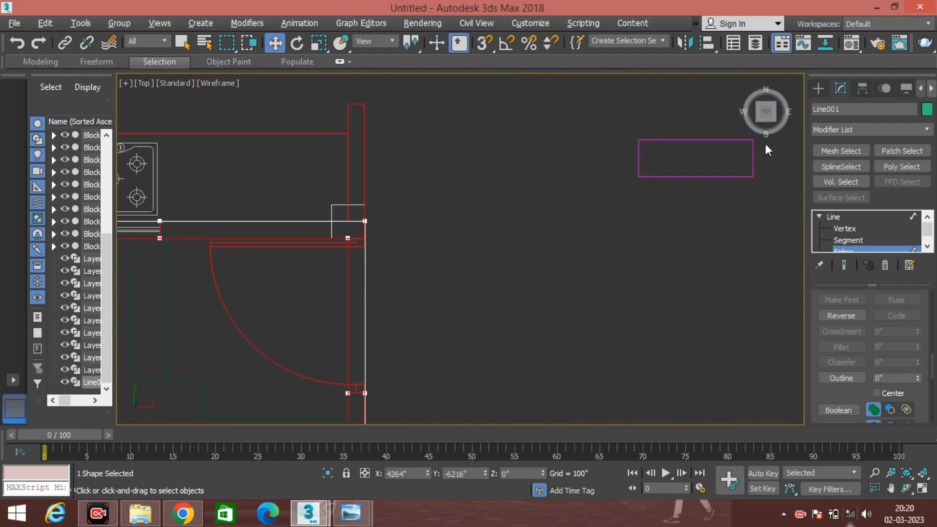
{"action": "middle_click_drag", "start_coordinate": [393, 220], "coordinate": [418, 209]}
{"action": "scroll", "coordinate": [413, 223], "scroll_direction": "down", "scroll_amount": 3}
{"action": "scroll", "coordinate": [413, 215], "scroll_direction": "down", "scroll_amount": 2}
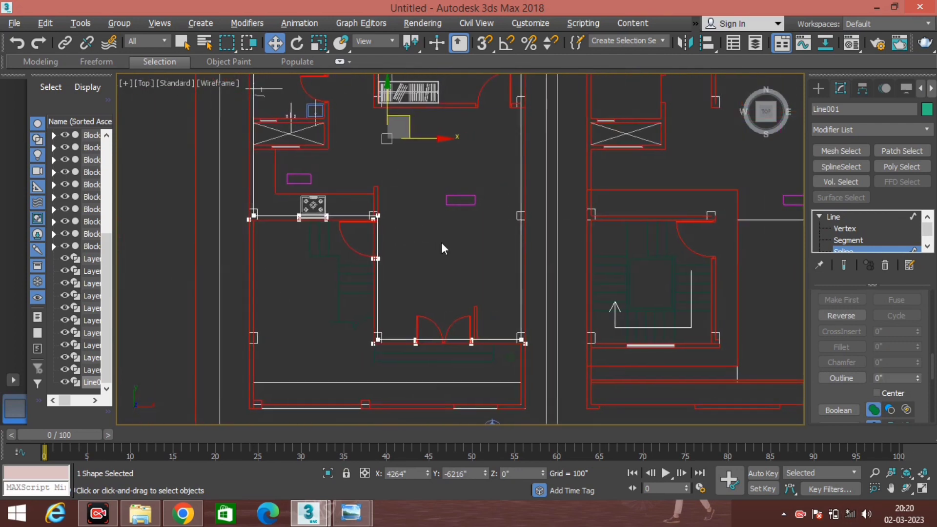
{"action": "key", "text": "alt+w"}
{"action": "middle_click", "coordinate": [633, 364]}
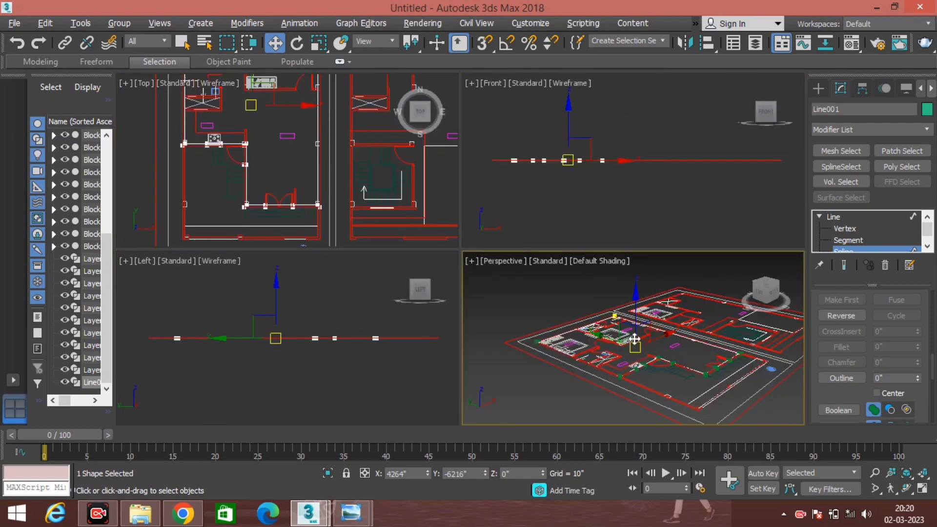
{"action": "key", "text": "alt+w"}
Step: Zoom extents to frame the whole floor plan in Perspective
{"action": "scroll", "coordinate": [607, 339], "scroll_direction": "up", "scroll_amount": 3}
{"action": "scroll", "coordinate": [485, 345], "scroll_direction": "up", "scroll_amount": 2}
{"action": "scroll", "coordinate": [321, 365], "scroll_direction": "up", "scroll_amount": 2}
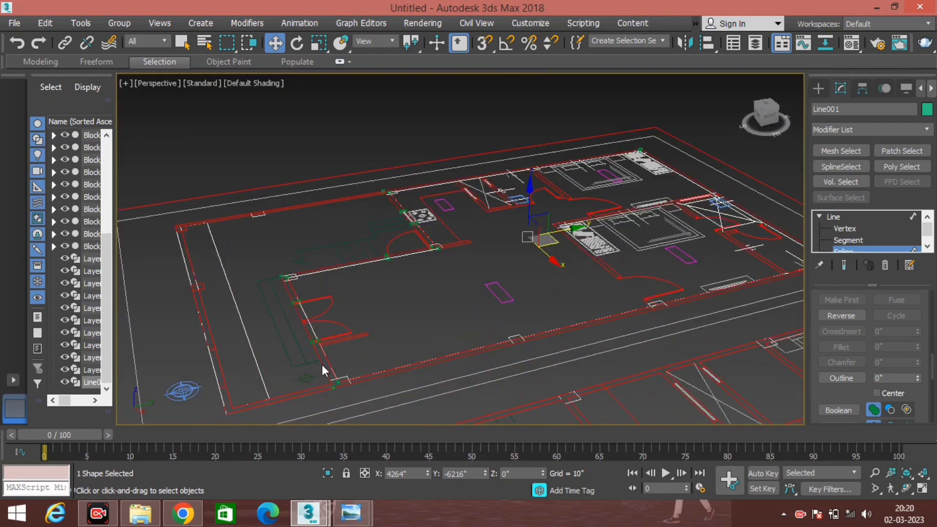
{"action": "scroll", "coordinate": [346, 365], "scroll_direction": "up", "scroll_amount": 3}
{"action": "middle_click_drag", "start_coordinate": [347, 365], "coordinate": [323, 344]}
{"action": "key", "text": "z"}
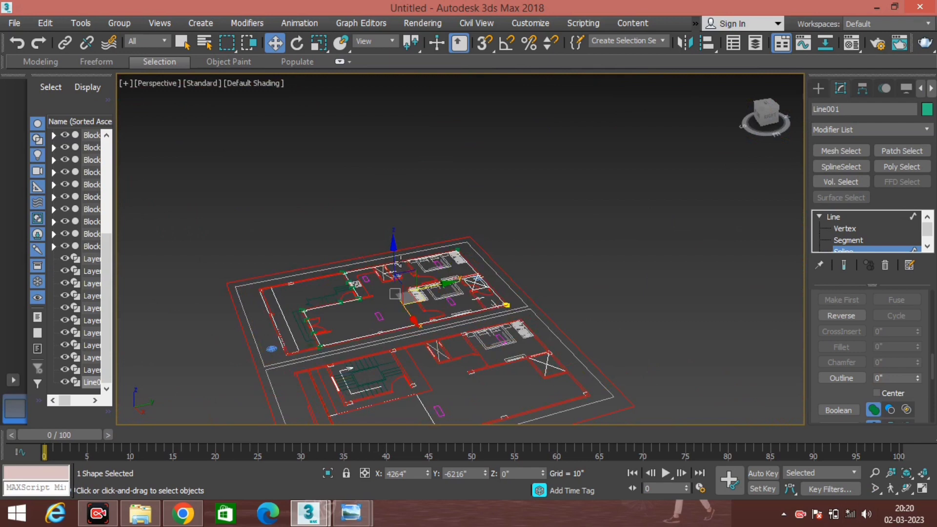
{"action": "scroll", "coordinate": [405, 249], "scroll_direction": "up", "scroll_amount": 3}
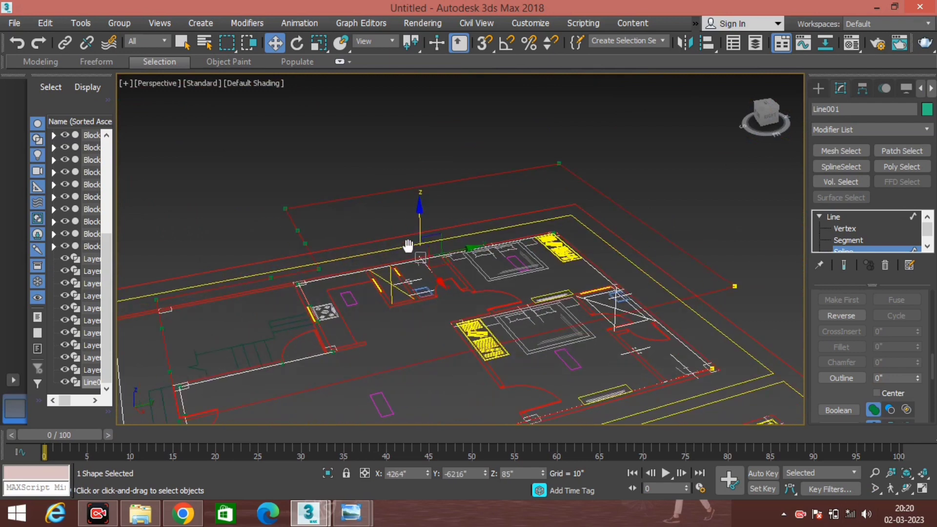
{"action": "scroll", "coordinate": [409, 247], "scroll_direction": "down", "scroll_amount": 2}
{"action": "scroll", "coordinate": [449, 227], "scroll_direction": "down", "scroll_amount": 1}
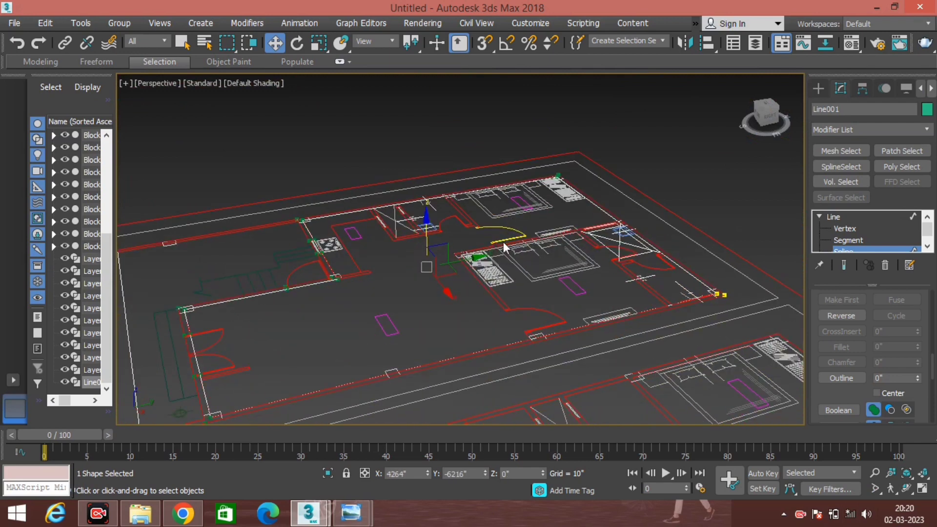
{"action": "scroll", "coordinate": [523, 276], "scroll_direction": "down", "scroll_amount": 2}
{"action": "scroll", "coordinate": [514, 274], "scroll_direction": "up", "scroll_amount": 1}
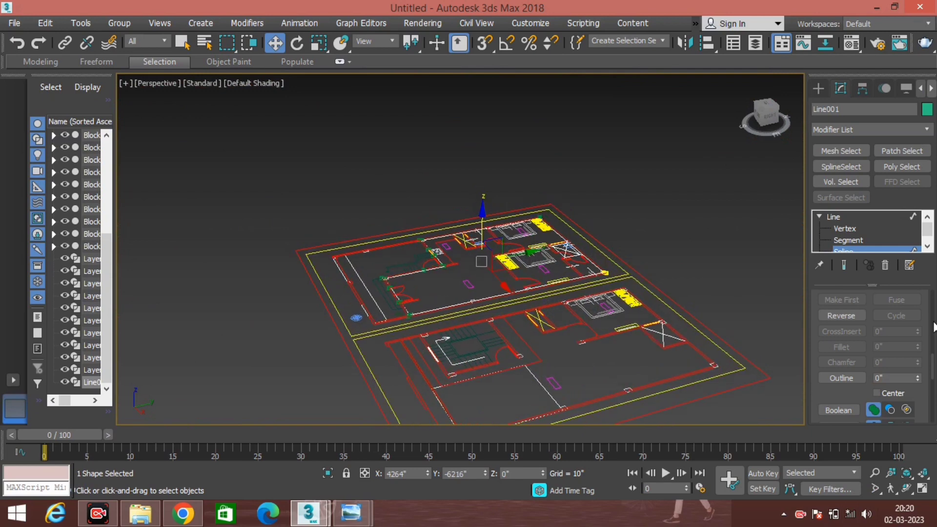
Step: Return to object level, reselect Line001 instead of the WALL layer, and open the Modifier List
{"action": "left_click", "coordinate": [852, 216]}
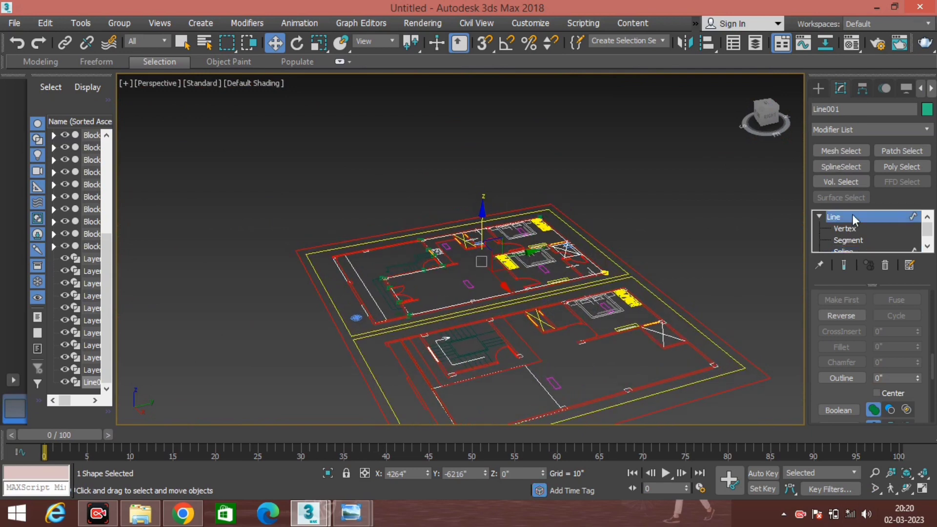
{"action": "left_click", "coordinate": [675, 190]}
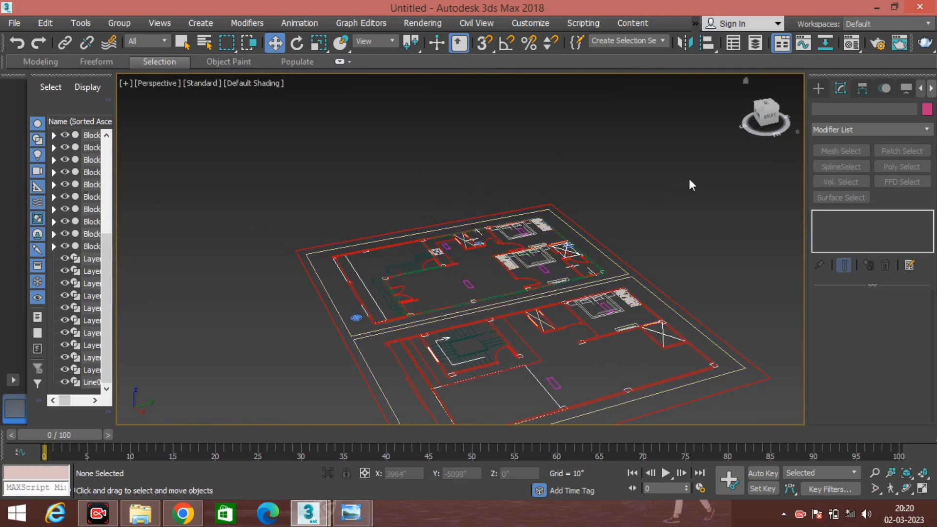
{"action": "scroll", "coordinate": [414, 272], "scroll_direction": "up", "scroll_amount": 3}
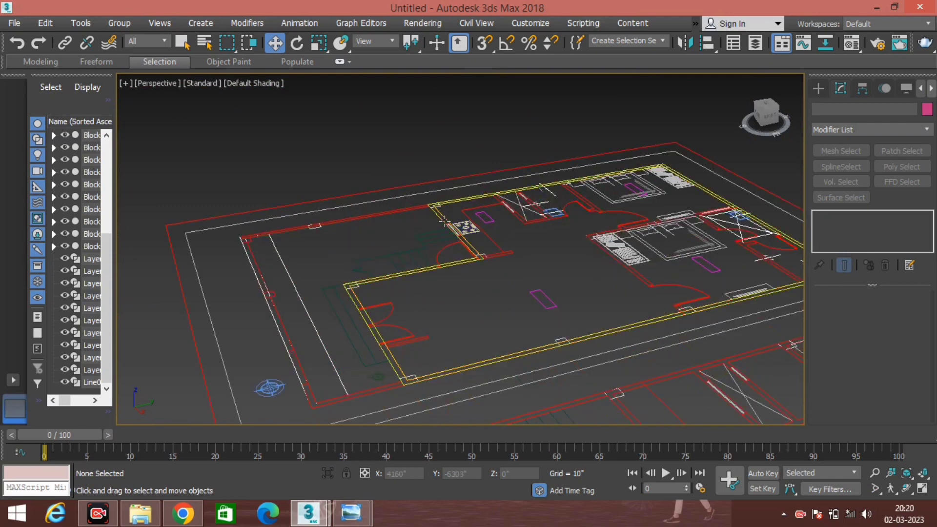
{"action": "left_click", "coordinate": [447, 230]}
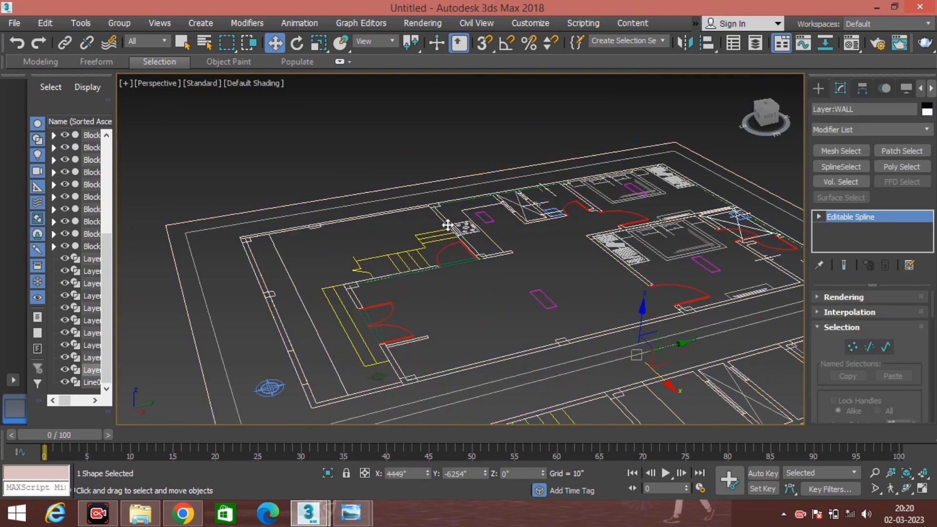
{"action": "left_click", "coordinate": [499, 276]}
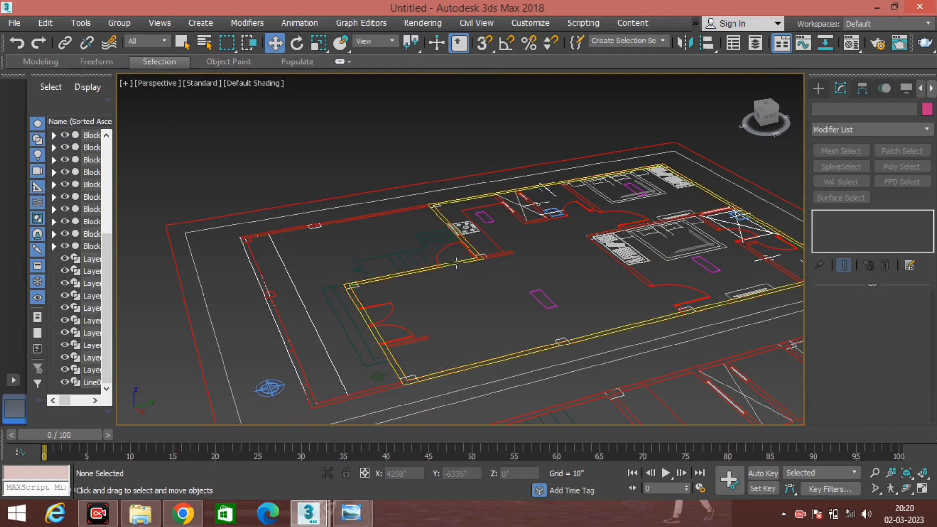
{"action": "scroll", "coordinate": [463, 270], "scroll_direction": "up", "scroll_amount": 3}
{"action": "left_click", "coordinate": [462, 270]}
{"action": "scroll", "coordinate": [462, 270], "scroll_direction": "down", "scroll_amount": 5}
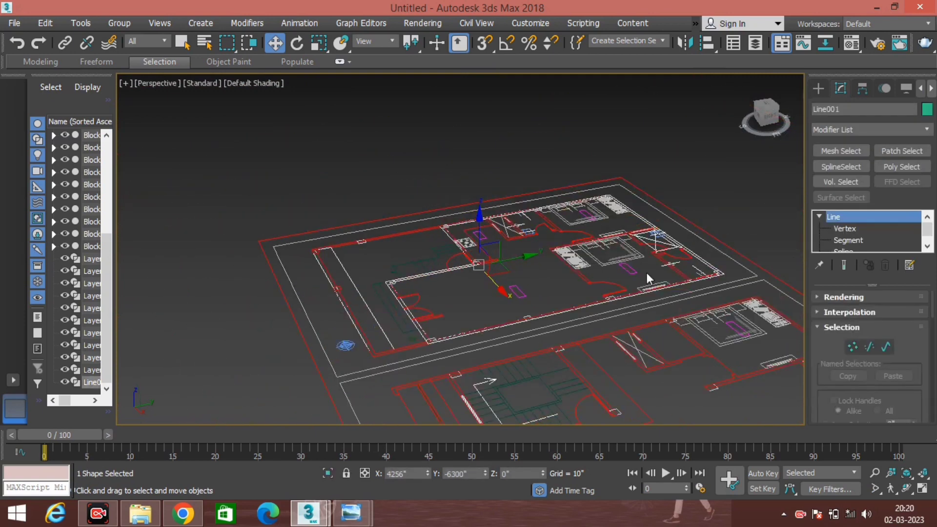
{"action": "left_click", "coordinate": [866, 127]}
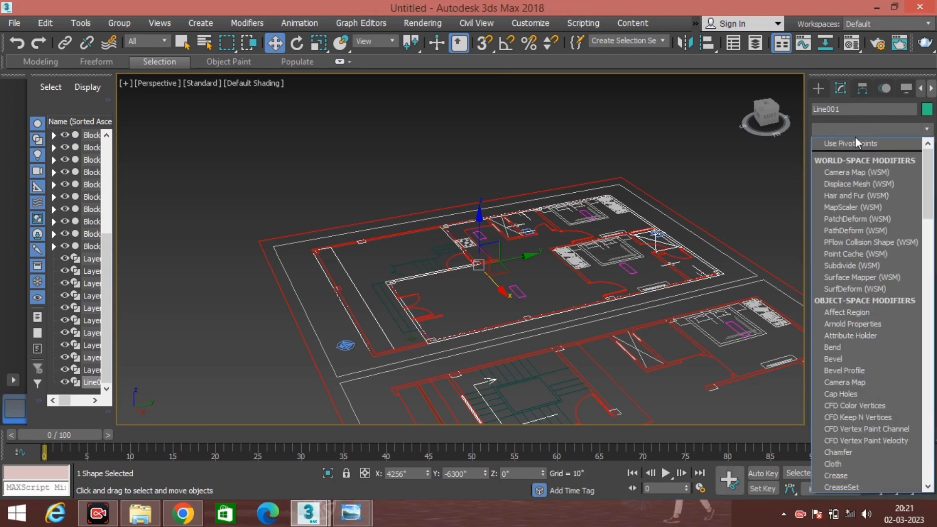
Step: Add an Extrude modifier to Line001
{"action": "type", "text": "ext"}
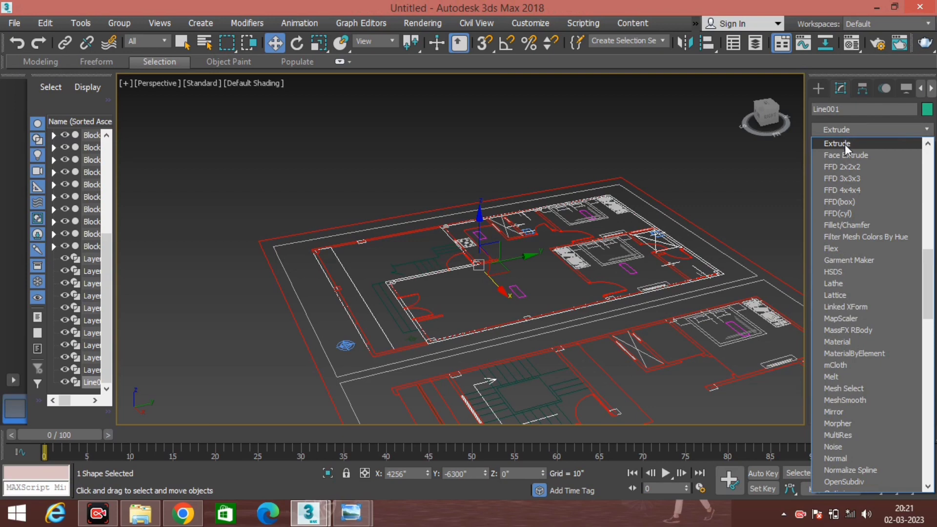
{"action": "left_click", "coordinate": [848, 142]}
{"action": "middle_click_drag", "start_coordinate": [547, 299], "coordinate": [502, 298]}
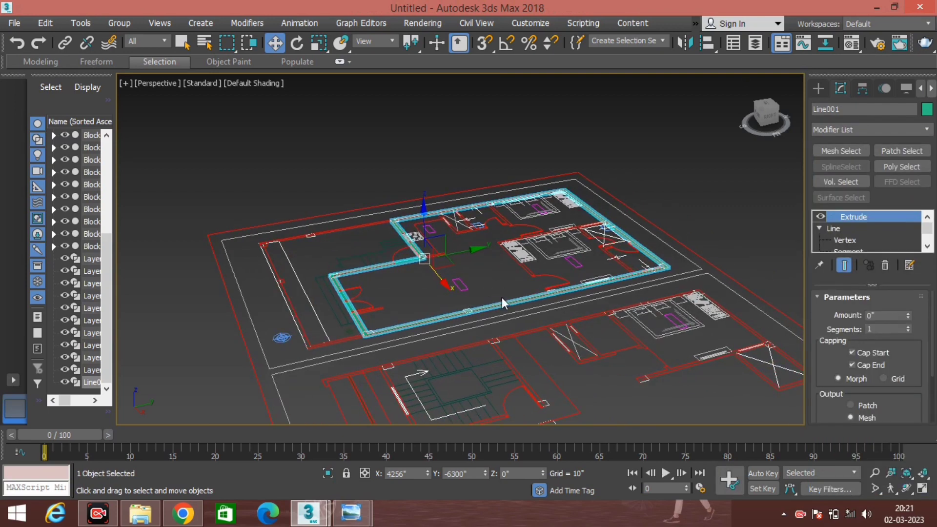
{"action": "mouse_move", "coordinate": [396, 309]}
{"action": "middle_mouse_down"}
{"action": "mouse_move", "coordinate": [492, 321]}
{"action": "mouse_move", "coordinate": [454, 318]}
{"action": "middle_mouse_up"}
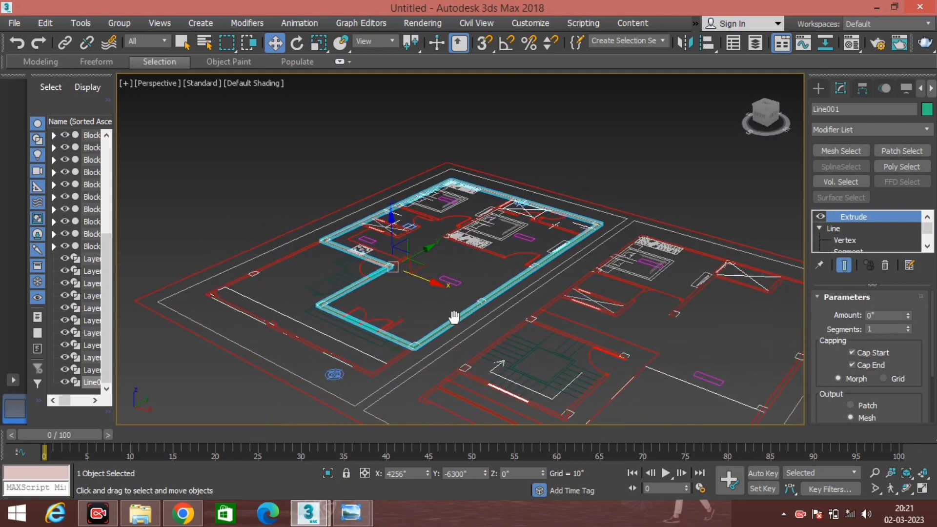
Step: Set the Extrude Amount to 2' so the walls stand 24 inches tall
{"action": "left_click", "coordinate": [889, 317]}
{"action": "mouse_move", "coordinate": [455, 306]}
{"action": "middle_mouse_down", "text": "alt"}
{"action": "mouse_move", "coordinate": [510, 303]}
{"action": "mouse_move", "coordinate": [392, 277]}
{"action": "middle_mouse_up", "text": "alt"}
{"action": "scroll", "coordinate": [393, 278], "scroll_direction": "up", "scroll_amount": 2}
{"action": "scroll", "coordinate": [390, 279], "scroll_direction": "up", "scroll_amount": 2}
{"action": "scroll", "coordinate": [388, 281], "scroll_direction": "up", "scroll_amount": 2}
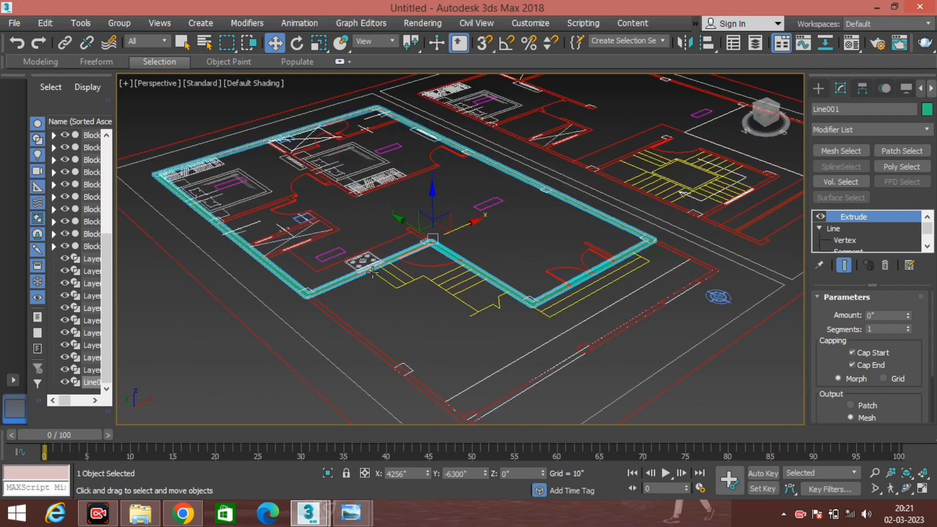
{"action": "scroll", "coordinate": [385, 283], "scroll_direction": "up", "scroll_amount": 2}
{"action": "scroll", "coordinate": [434, 297], "scroll_direction": "up", "scroll_amount": 1}
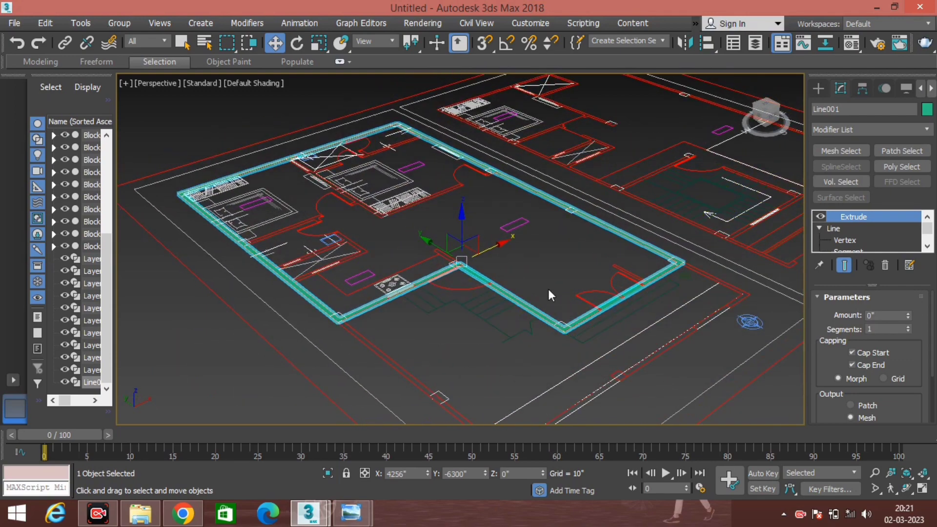
{"action": "double_click", "coordinate": [893, 316]}
{"action": "type", "text": "'"}
{"action": "key", "text": "Return"}
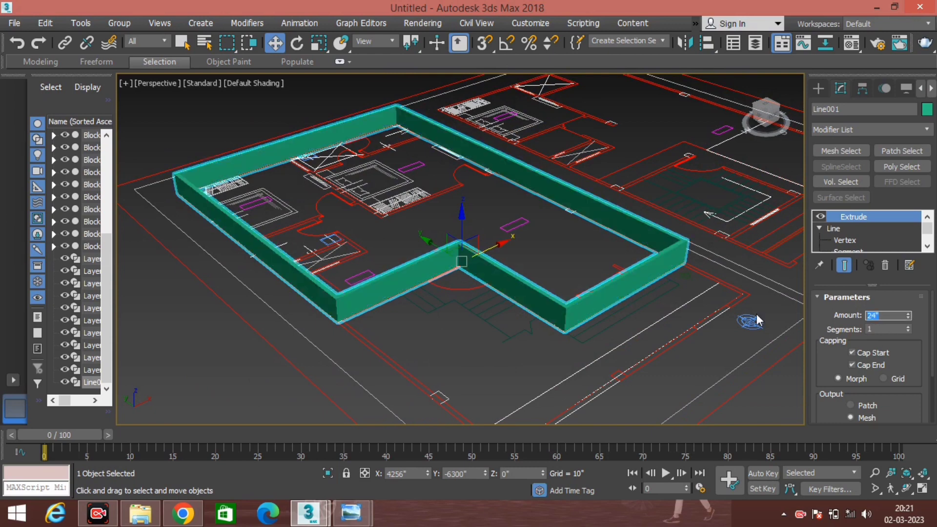
{"action": "mouse_move", "coordinate": [536, 312]}
{"action": "middle_mouse_down", "text": "alt"}
{"action": "mouse_move", "coordinate": [365, 266]}
{"action": "mouse_move", "coordinate": [406, 270]}
{"action": "mouse_move", "coordinate": [425, 316]}
{"action": "middle_mouse_up", "text": "alt"}
Step: Collapse Line001's extruded walls into an Editable Poly and enter Polygon sub-object mode
{"action": "scroll", "coordinate": [392, 312], "scroll_direction": "up", "scroll_amount": 2}
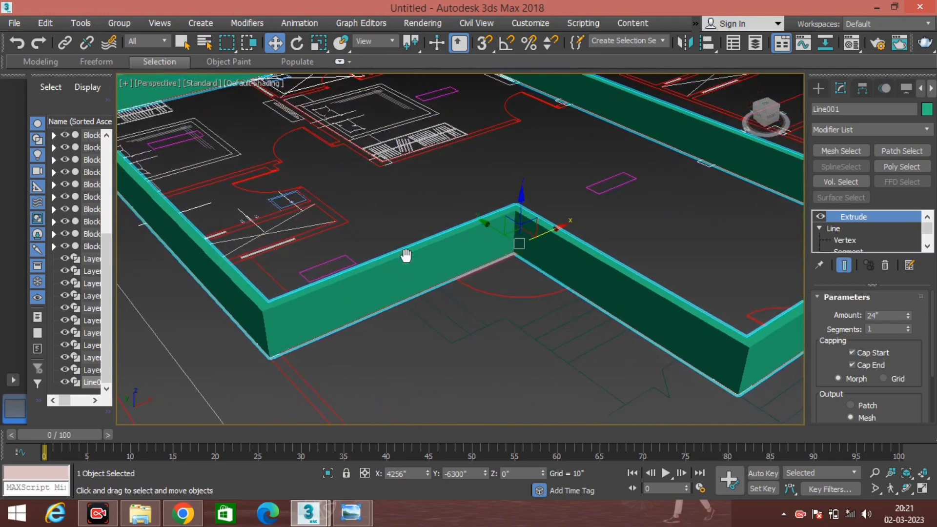
{"action": "scroll", "coordinate": [408, 256], "scroll_direction": "down", "scroll_amount": 5}
{"action": "scroll", "coordinate": [403, 263], "scroll_direction": "down", "scroll_amount": 2}
{"action": "scroll", "coordinate": [403, 264], "scroll_direction": "down", "scroll_amount": 2}
{"action": "scroll", "coordinate": [403, 263], "scroll_direction": "up", "scroll_amount": 3}
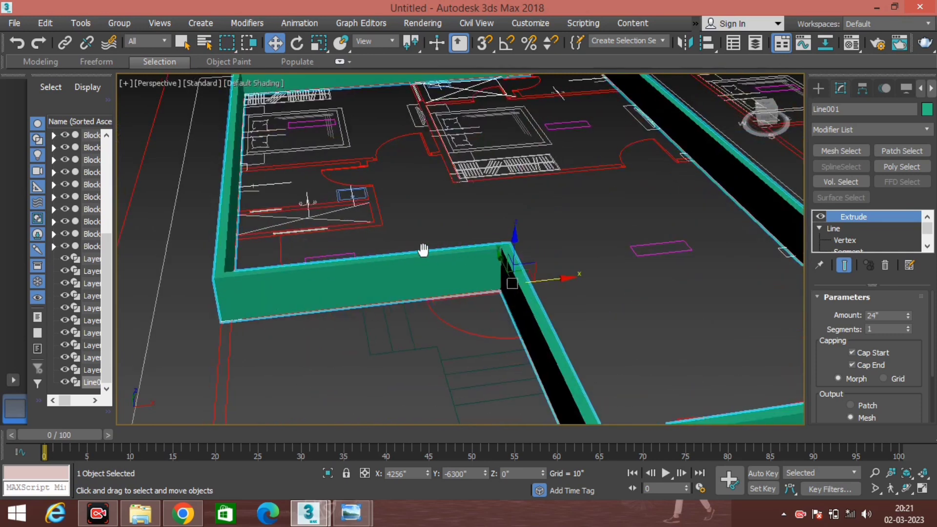
{"action": "scroll", "coordinate": [425, 251], "scroll_direction": "up", "scroll_amount": 2}
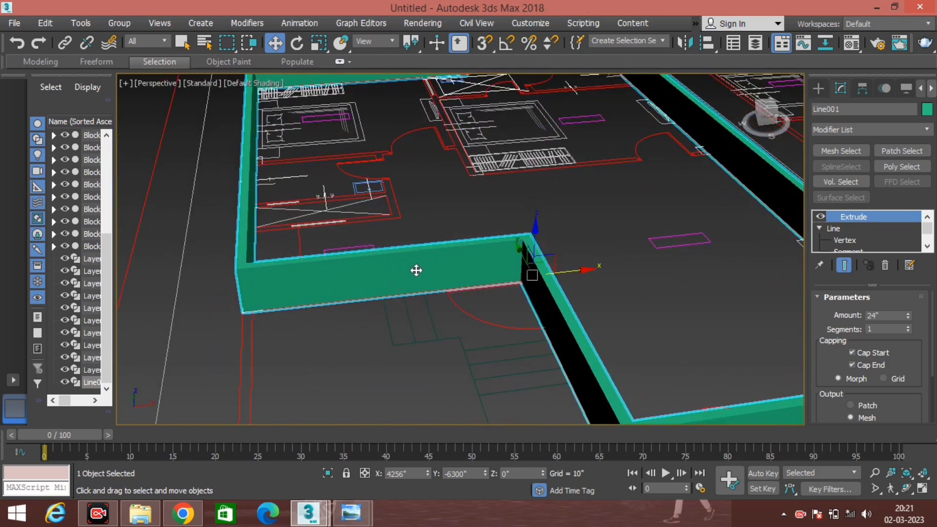
{"action": "left_click", "coordinate": [391, 339]}
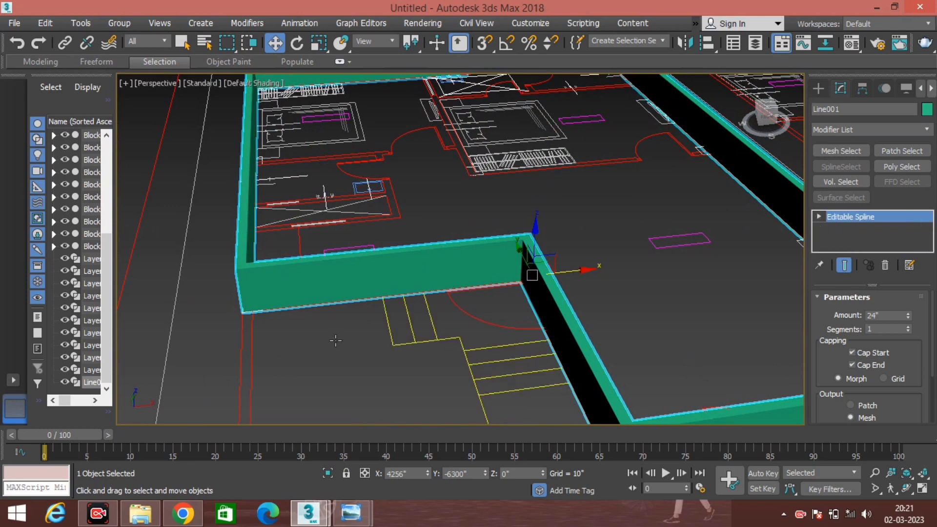
{"action": "left_click", "coordinate": [338, 339]}
{"action": "left_click", "coordinate": [368, 271]}
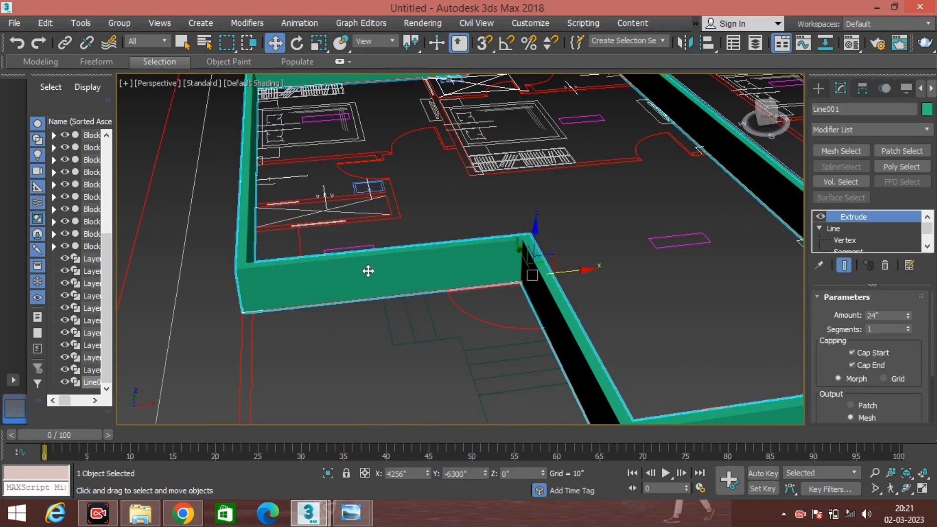
{"action": "right_click", "coordinate": [368, 272]}
{"action": "mouse_move", "coordinate": [393, 417]}
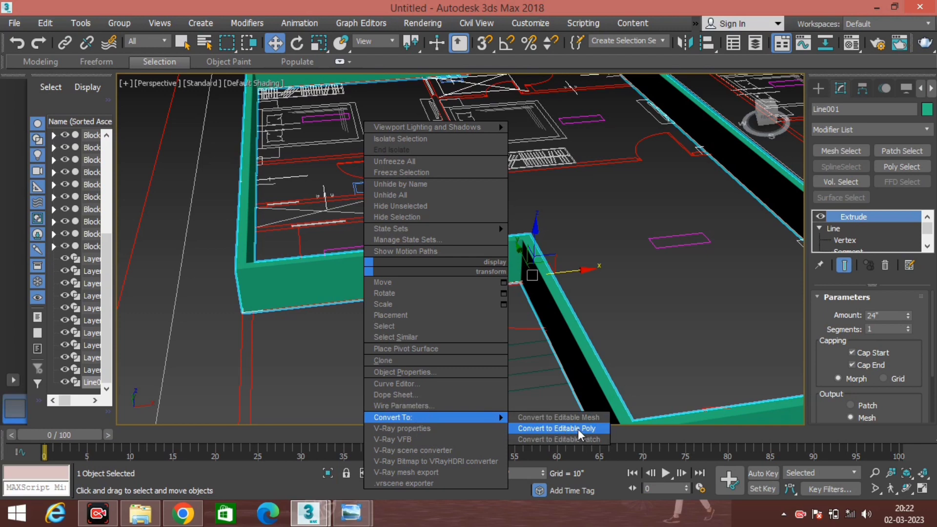
{"action": "left_click", "coordinate": [578, 429]}
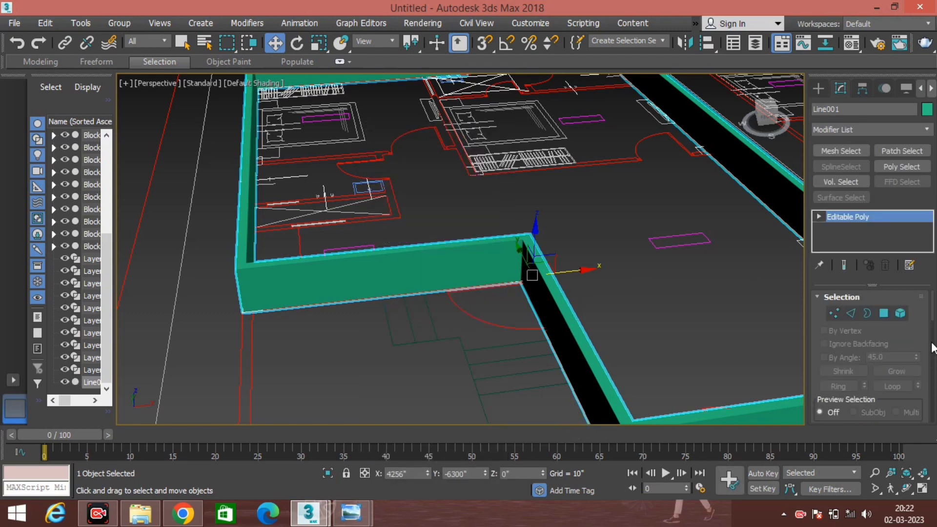
{"action": "left_click", "coordinate": [887, 314]}
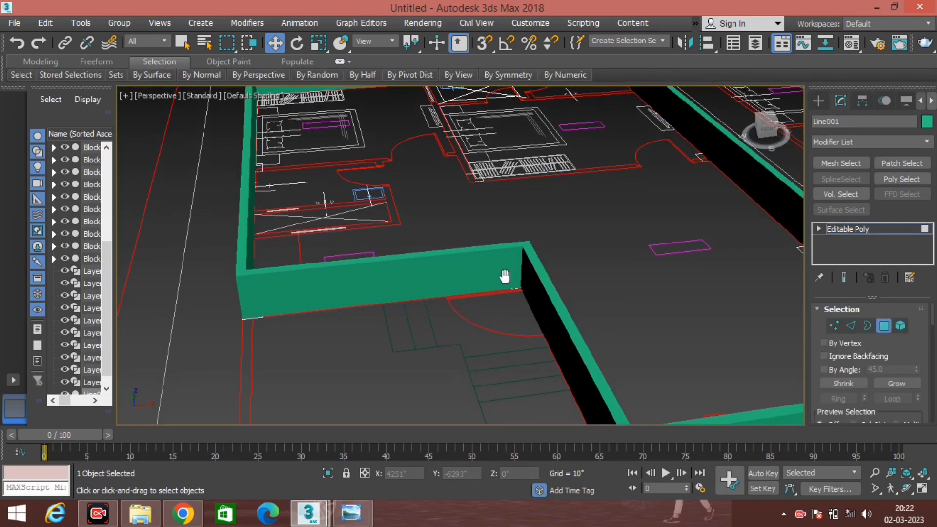
Step: Select the top face of the walls in Polygon mode
{"action": "scroll", "coordinate": [505, 273], "scroll_direction": "down", "scroll_amount": 2}
{"action": "scroll", "coordinate": [494, 292], "scroll_direction": "down", "scroll_amount": 2}
{"action": "scroll", "coordinate": [494, 292], "scroll_direction": "up", "scroll_amount": 2}
{"action": "scroll", "coordinate": [481, 293], "scroll_direction": "up", "scroll_amount": 2}
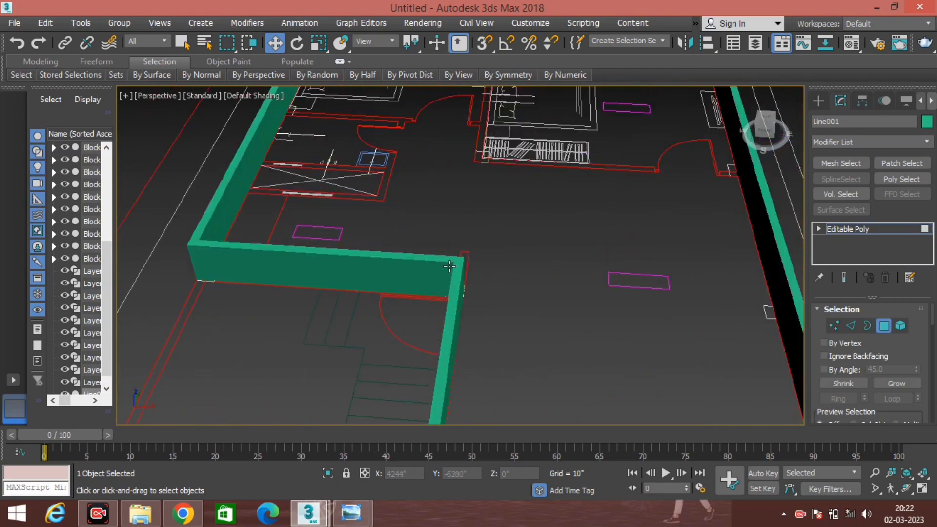
{"action": "left_click", "coordinate": [458, 268]}
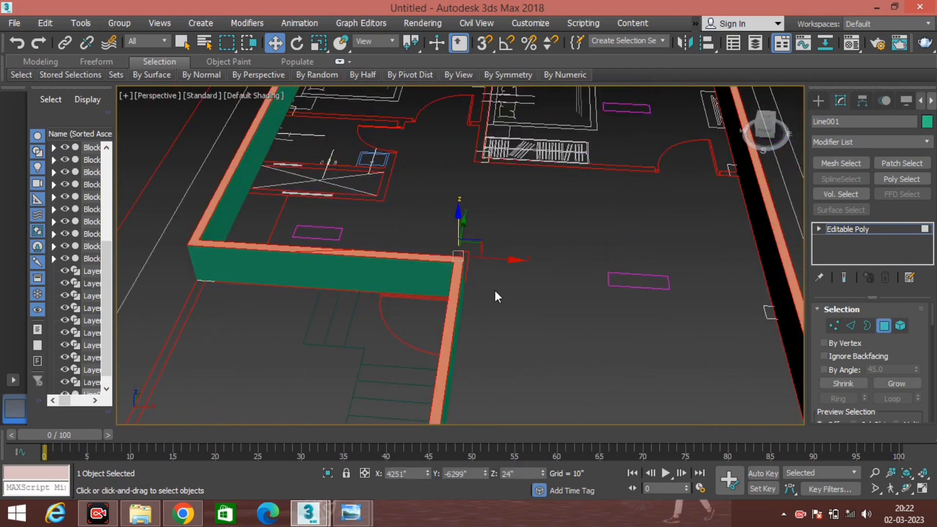
{"action": "scroll", "coordinate": [496, 295], "scroll_direction": "down", "scroll_amount": 5}
{"action": "scroll", "coordinate": [557, 312], "scroll_direction": "up", "scroll_amount": 1}
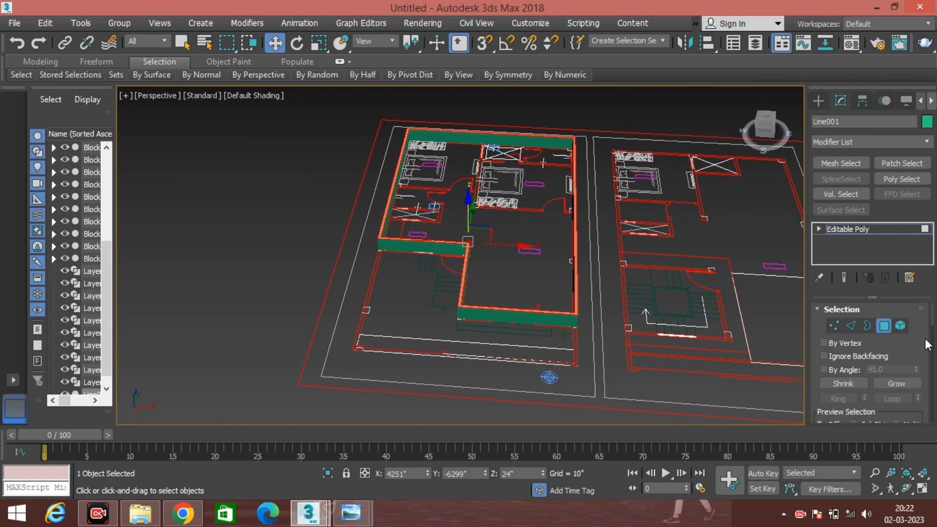
{"action": "scroll", "coordinate": [925, 341], "scroll_direction": "down", "scroll_amount": 3}
{"action": "scroll", "coordinate": [922, 338], "scroll_direction": "down", "scroll_amount": 2}
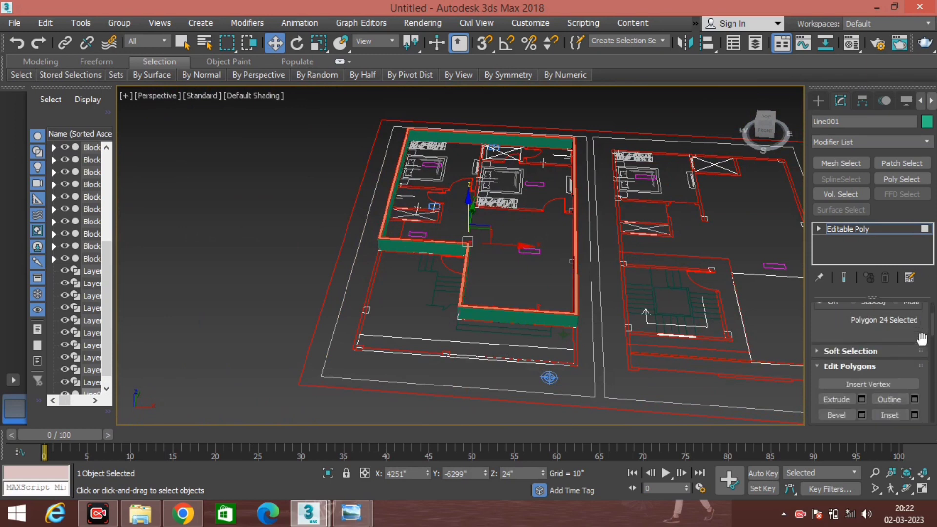
Step: Open the Extrude settings caddy and enter a height of 5'
{"action": "left_click", "coordinate": [862, 400]}
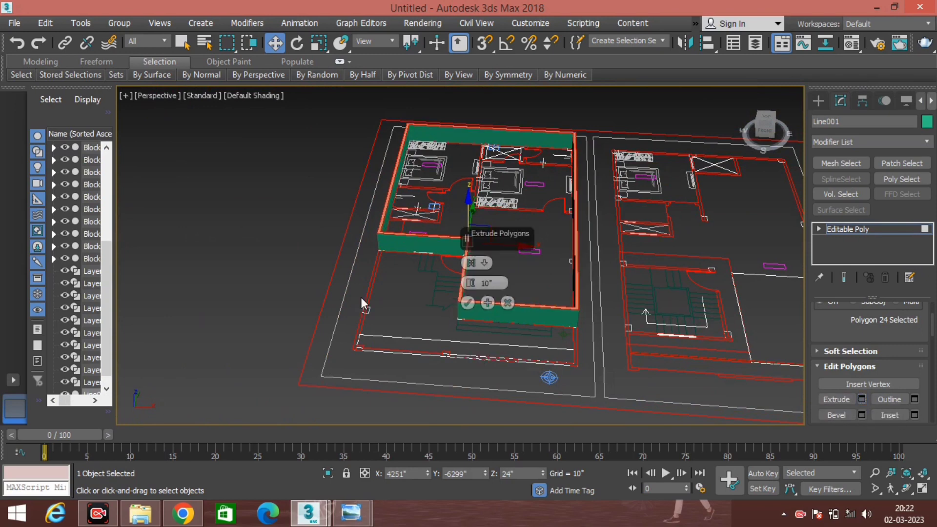
{"action": "scroll", "coordinate": [347, 272], "scroll_direction": "up", "scroll_amount": 3}
{"action": "left_click", "coordinate": [494, 283]}
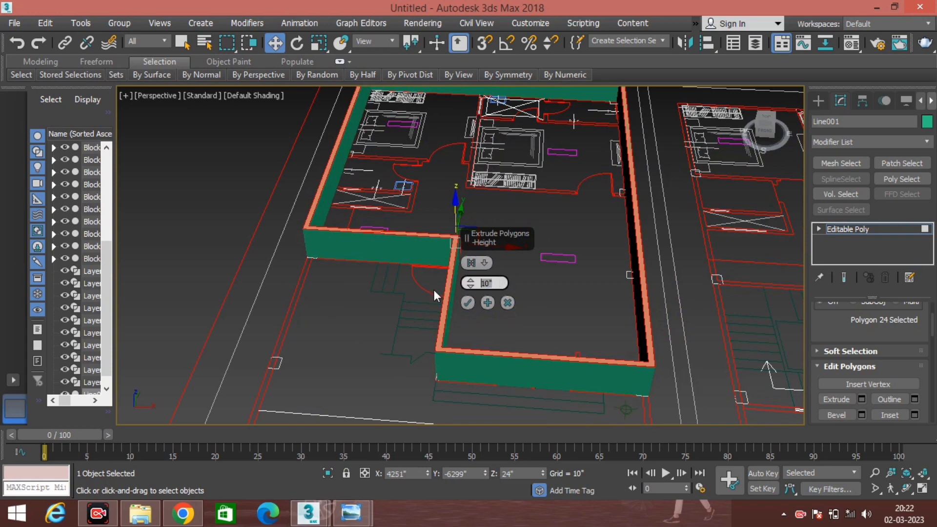
{"action": "type", "text": "5"}
{"action": "type", "text": "'"}
Step: Apply the 5-foot extrusion to the wall tops and orbit to view the taller walls
{"action": "left_click", "coordinate": [472, 302]}
{"action": "mouse_move", "coordinate": [472, 267]}
{"action": "middle_mouse_down", "text": "alt"}
{"action": "mouse_move", "coordinate": [524, 303]}
{"action": "mouse_move", "coordinate": [548, 287]}
{"action": "mouse_move", "coordinate": [496, 293]}
{"action": "mouse_move", "coordinate": [559, 326]}
{"action": "mouse_move", "coordinate": [537, 314]}
{"action": "mouse_move", "coordinate": [487, 315]}
{"action": "mouse_move", "coordinate": [508, 322]}
{"action": "mouse_move", "coordinate": [538, 298]}
{"action": "middle_mouse_up", "text": "alt"}
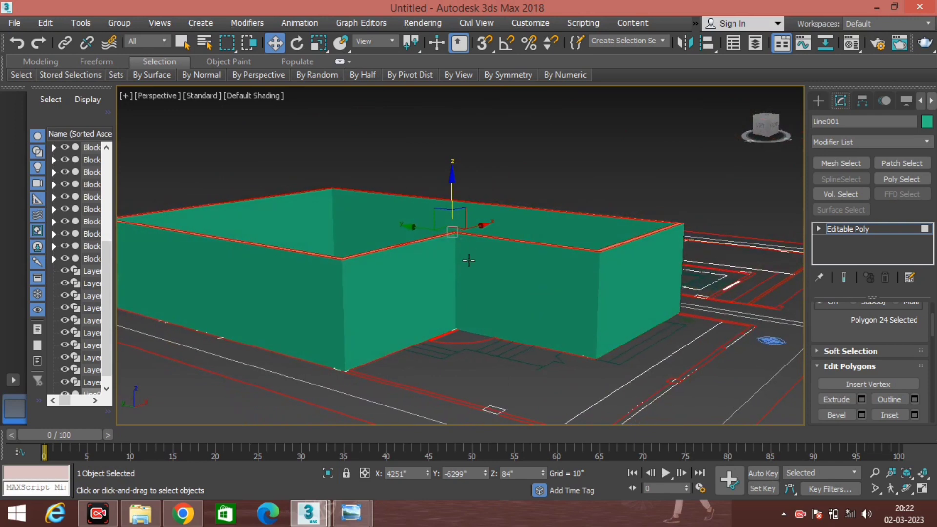
{"action": "middle_click_drag", "start_coordinate": [480, 293], "coordinate": [475, 277], "text": "alt"}
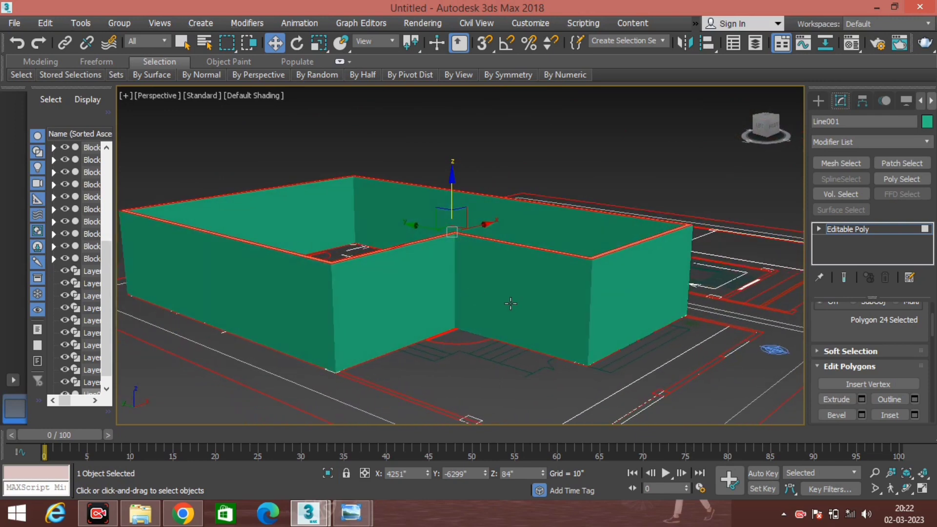
{"action": "mouse_move", "coordinate": [510, 304]}
{"action": "middle_mouse_down", "text": "alt"}
{"action": "mouse_move", "coordinate": [495, 310]}
{"action": "mouse_move", "coordinate": [505, 353]}
{"action": "middle_mouse_up", "text": "alt"}
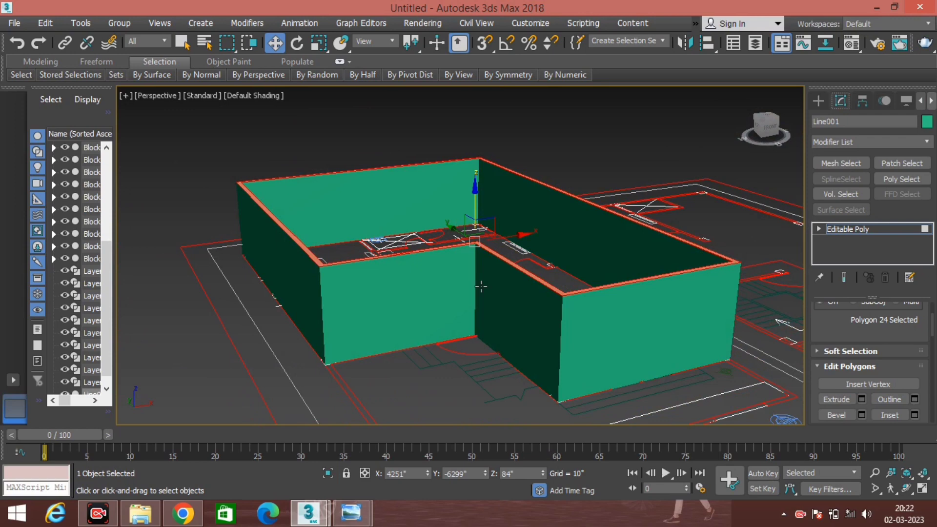
{"action": "mouse_move", "coordinate": [481, 289]}
{"action": "middle_mouse_down", "text": "alt"}
{"action": "mouse_move", "coordinate": [477, 297]}
{"action": "mouse_move", "coordinate": [503, 319]}
{"action": "mouse_move", "coordinate": [483, 315]}
{"action": "middle_mouse_up", "text": "alt"}
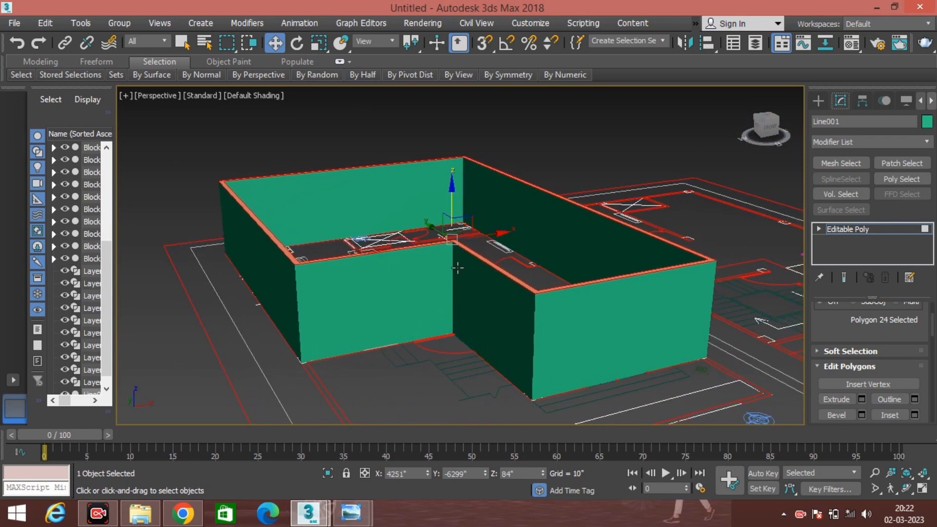
Step: Extrude the wall tops again with a height of 3'6"
{"action": "left_click", "coordinate": [862, 399]}
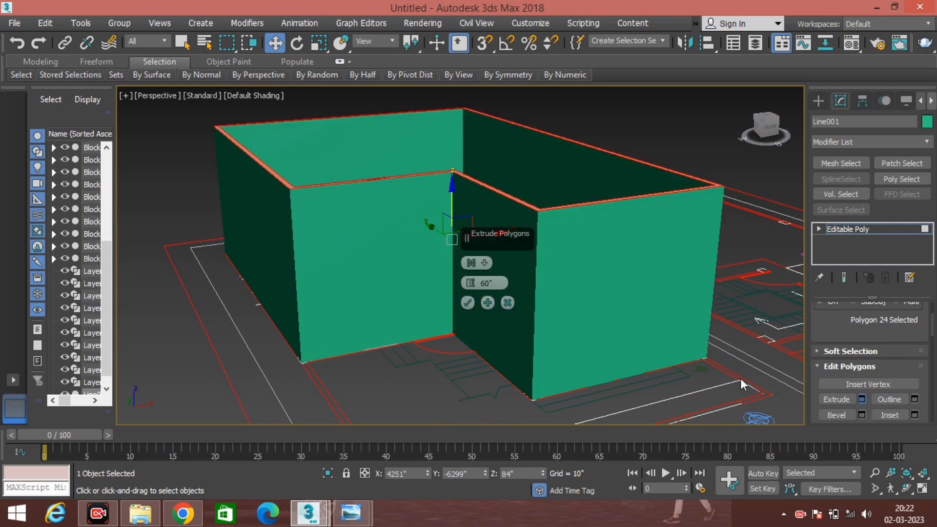
{"action": "left_click_drag", "start_coordinate": [498, 284], "coordinate": [445, 295]}
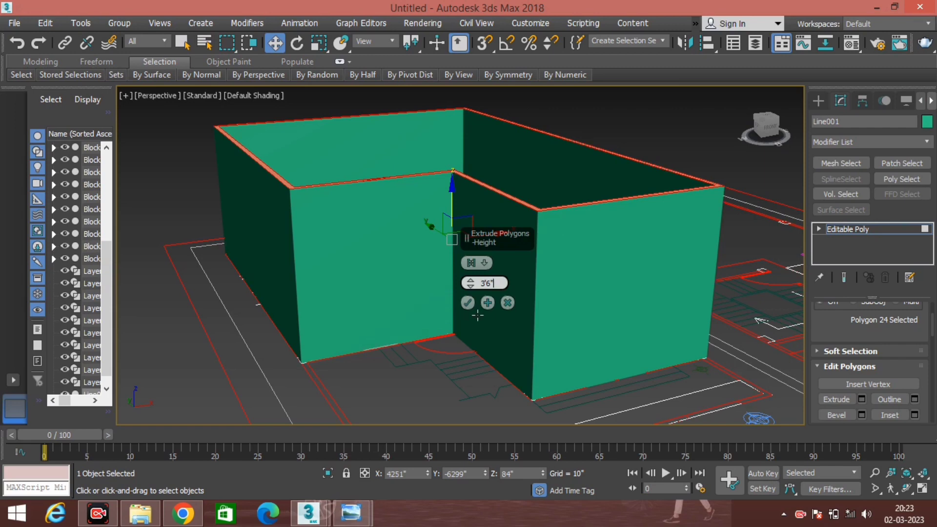
{"action": "left_click", "coordinate": [467, 303]}
{"action": "middle_click_drag", "start_coordinate": [451, 273], "coordinate": [454, 284]}
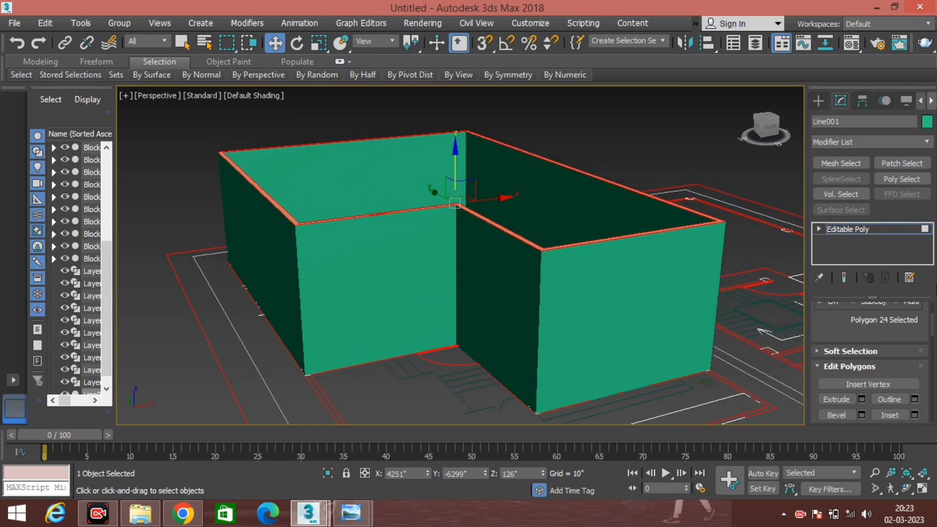
{"action": "scroll", "coordinate": [886, 332], "scroll_direction": "up", "scroll_amount": 3}
{"action": "scroll", "coordinate": [886, 332], "scroll_direction": "up", "scroll_amount": 3}
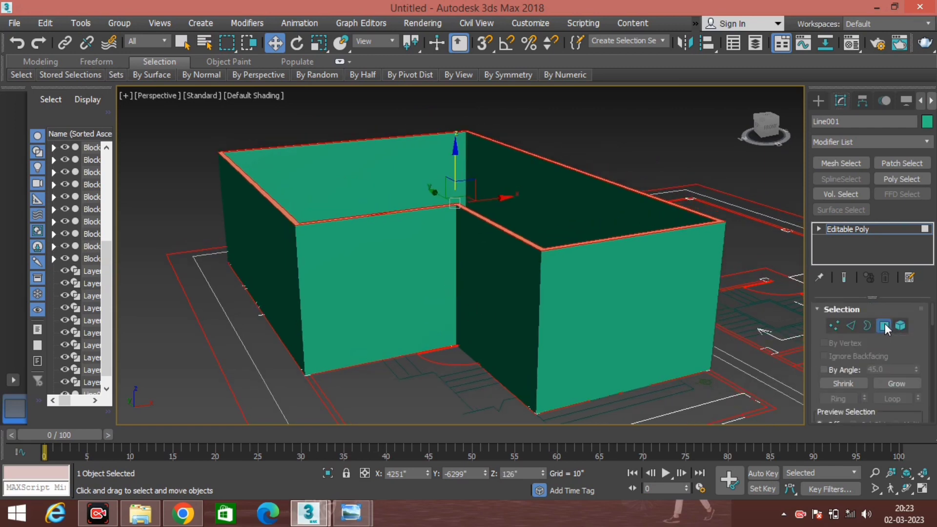
Step: Exit Polygon mode and set the viewport shading to Edged Faces
{"action": "left_click", "coordinate": [885, 326]}
{"action": "middle_click_drag", "start_coordinate": [393, 203], "coordinate": [391, 209]}
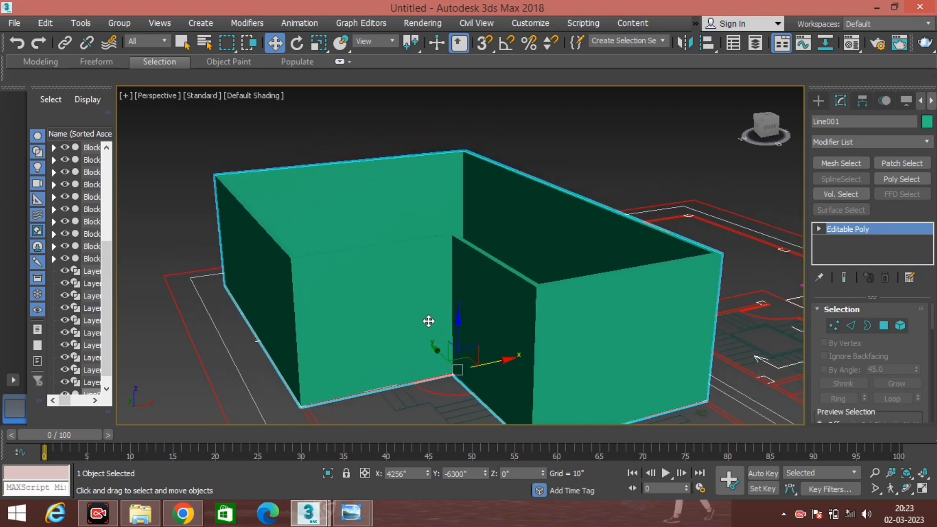
{"action": "mouse_move", "coordinate": [454, 324]}
{"action": "middle_mouse_down", "text": "alt"}
{"action": "mouse_move", "coordinate": [527, 354]}
{"action": "mouse_move", "coordinate": [374, 203]}
{"action": "middle_mouse_up", "text": "alt"}
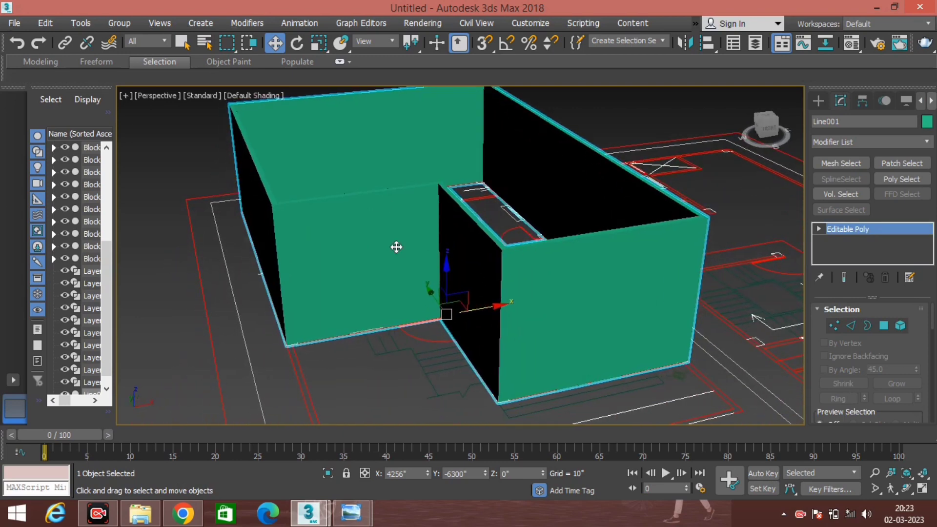
{"action": "left_click", "coordinate": [262, 95]}
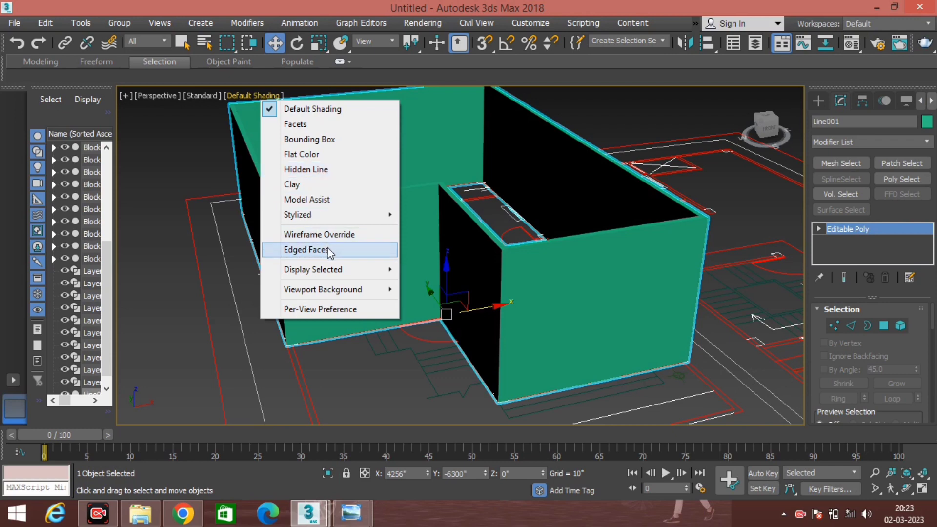
{"action": "left_click", "coordinate": [292, 254]}
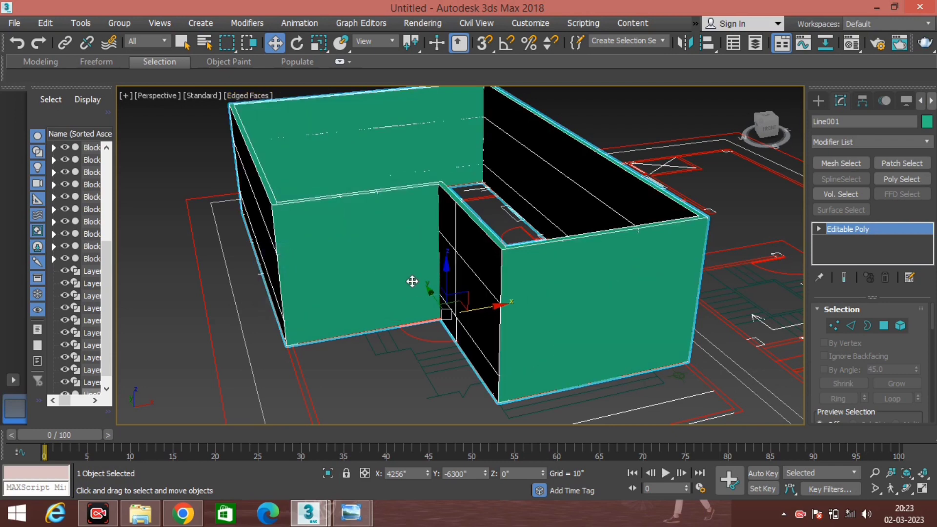
Step: Orbit and zoom around the building to inspect the edged wall mesh
{"action": "mouse_move", "coordinate": [412, 278]}
{"action": "middle_mouse_down"}
{"action": "mouse_move", "coordinate": [454, 309]}
{"action": "mouse_move", "coordinate": [429, 309]}
{"action": "mouse_move", "coordinate": [494, 294]}
{"action": "mouse_move", "coordinate": [505, 306]}
{"action": "mouse_move", "coordinate": [486, 316]}
{"action": "middle_mouse_up"}
{"action": "scroll", "coordinate": [473, 299], "scroll_direction": "up", "scroll_amount": 2}
{"action": "scroll", "coordinate": [450, 291], "scroll_direction": "up", "scroll_amount": 2}
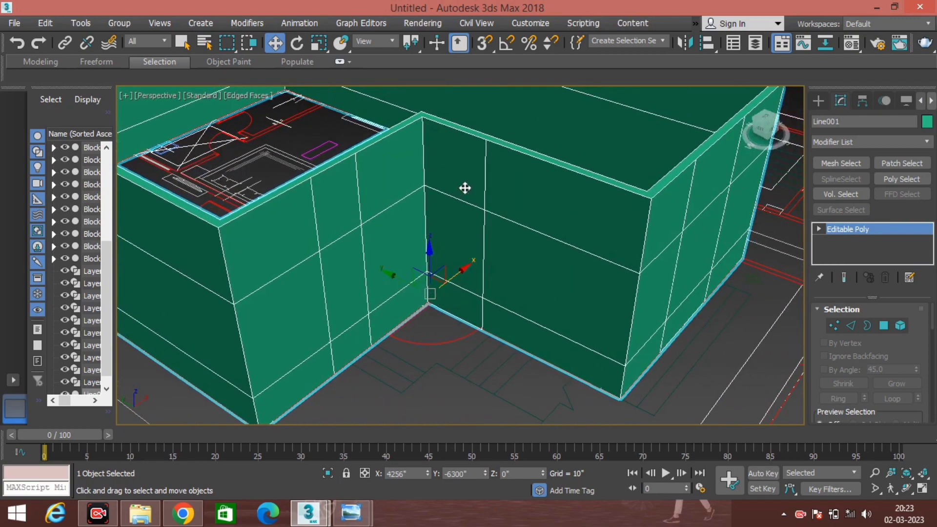
{"action": "scroll", "coordinate": [460, 193], "scroll_direction": "up", "scroll_amount": 1}
{"action": "scroll", "coordinate": [496, 308], "scroll_direction": "down", "scroll_amount": 2}
{"action": "scroll", "coordinate": [502, 309], "scroll_direction": "down", "scroll_amount": 1}
{"action": "mouse_move", "coordinate": [502, 310]}
{"action": "middle_mouse_down", "text": "alt"}
{"action": "mouse_move", "coordinate": [534, 329]}
{"action": "mouse_move", "coordinate": [500, 324]}
{"action": "mouse_move", "coordinate": [506, 310]}
{"action": "middle_mouse_up", "text": "alt"}
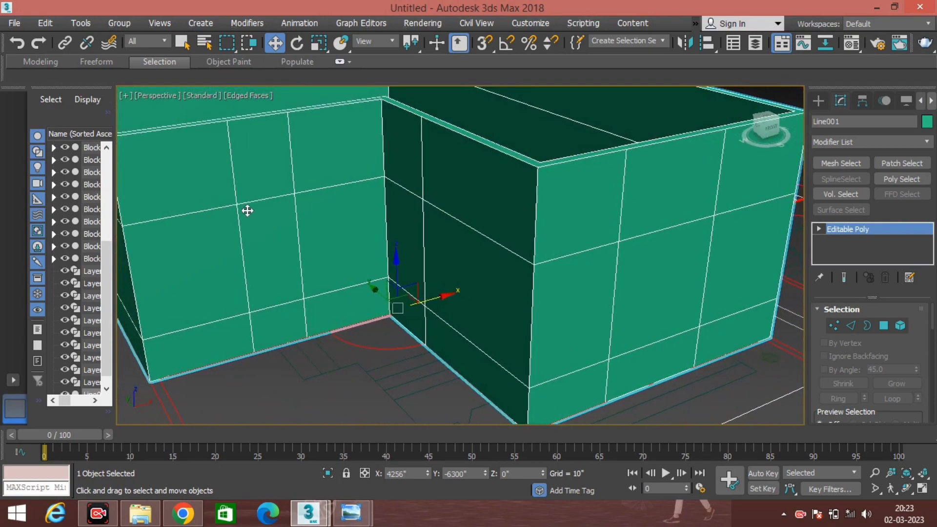
{"action": "scroll", "coordinate": [317, 315], "scroll_direction": "down", "scroll_amount": 3}
{"action": "middle_click_drag", "start_coordinate": [372, 335], "coordinate": [386, 327], "text": "alt"}
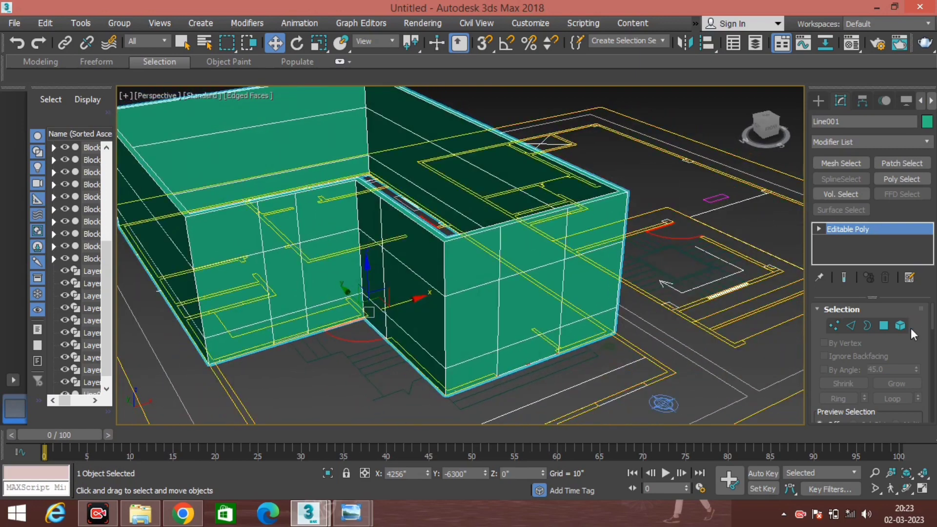
Step: In Polygon mode, select the inner and outer right-wall faces for the doorway
{"action": "left_click", "coordinate": [884, 324]}
{"action": "middle_click_drag", "start_coordinate": [537, 317], "coordinate": [496, 293], "text": "alt"}
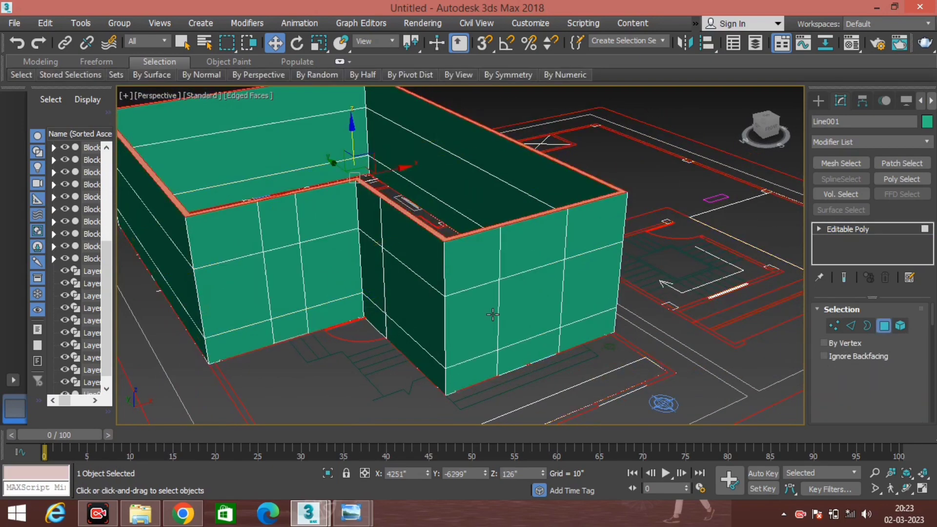
{"action": "scroll", "coordinate": [547, 327], "scroll_direction": "up", "scroll_amount": 2}
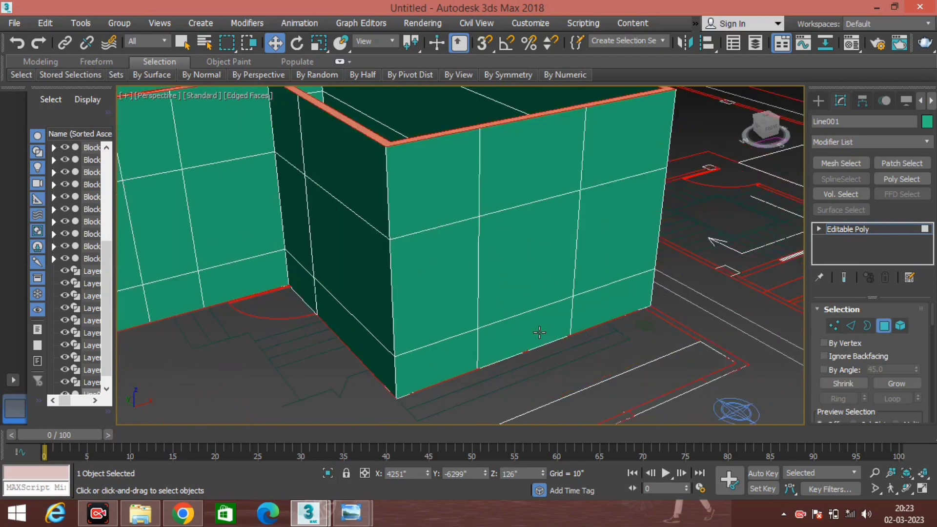
{"action": "scroll", "coordinate": [540, 335], "scroll_direction": "down", "scroll_amount": 2}
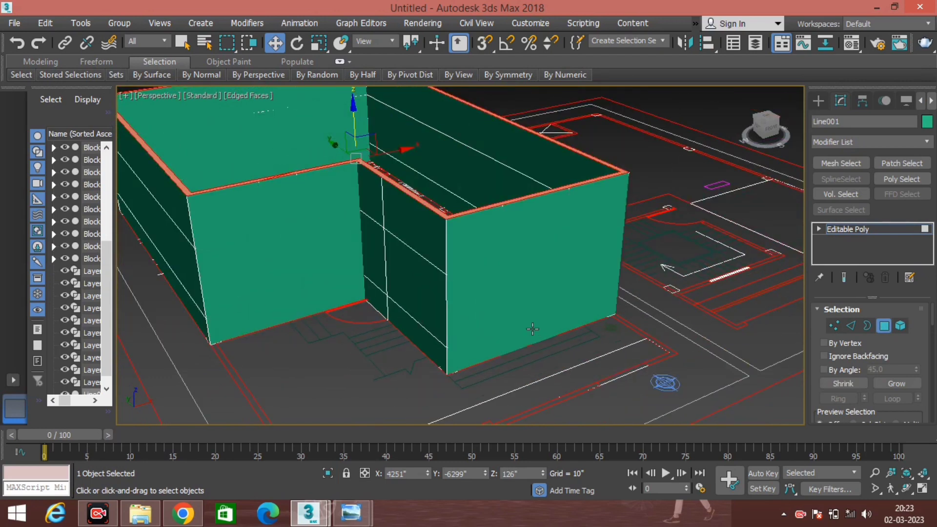
{"action": "left_click", "coordinate": [540, 328]}
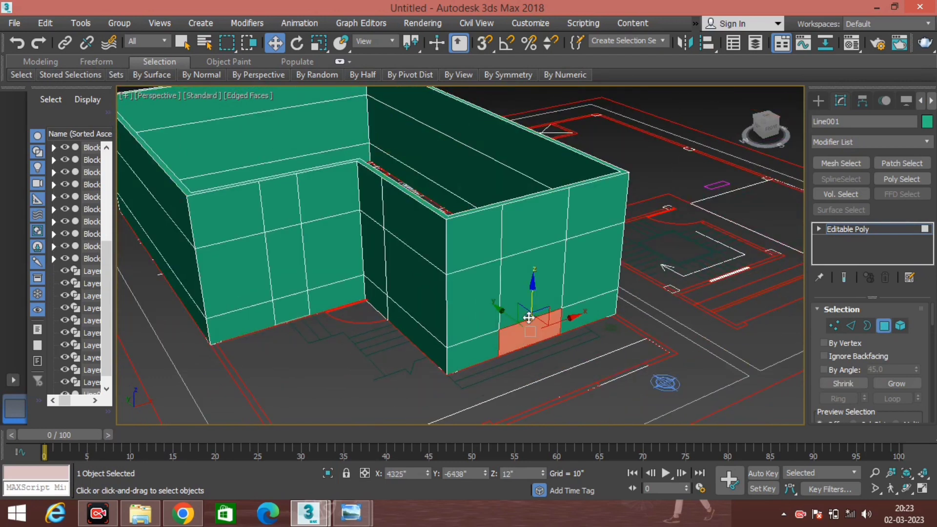
{"action": "left_click", "coordinate": [524, 279], "text": "ctrl"}
{"action": "mouse_move", "coordinate": [524, 279]}
{"action": "middle_mouse_down", "text": "alt"}
{"action": "mouse_move", "coordinate": [424, 342]}
{"action": "mouse_move", "coordinate": [361, 338]}
{"action": "middle_mouse_up", "text": "alt"}
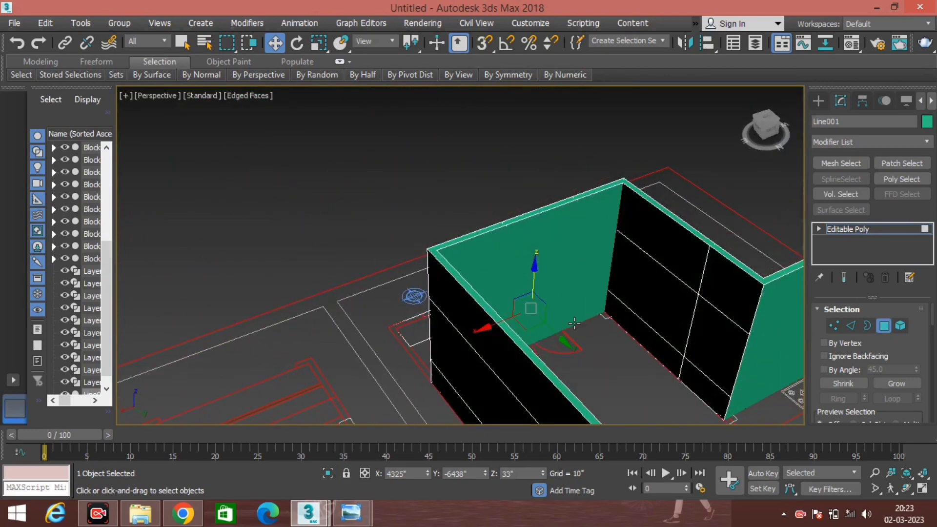
{"action": "left_click", "coordinate": [550, 293], "text": "ctrl"}
{"action": "mouse_move", "coordinate": [550, 292]}
{"action": "middle_mouse_down", "text": "alt"}
{"action": "mouse_move", "coordinate": [600, 313]}
{"action": "mouse_move", "coordinate": [594, 279]}
{"action": "mouse_move", "coordinate": [800, 285]}
{"action": "middle_mouse_up", "text": "alt"}
{"action": "left_click", "coordinate": [594, 279], "text": "ctrl"}
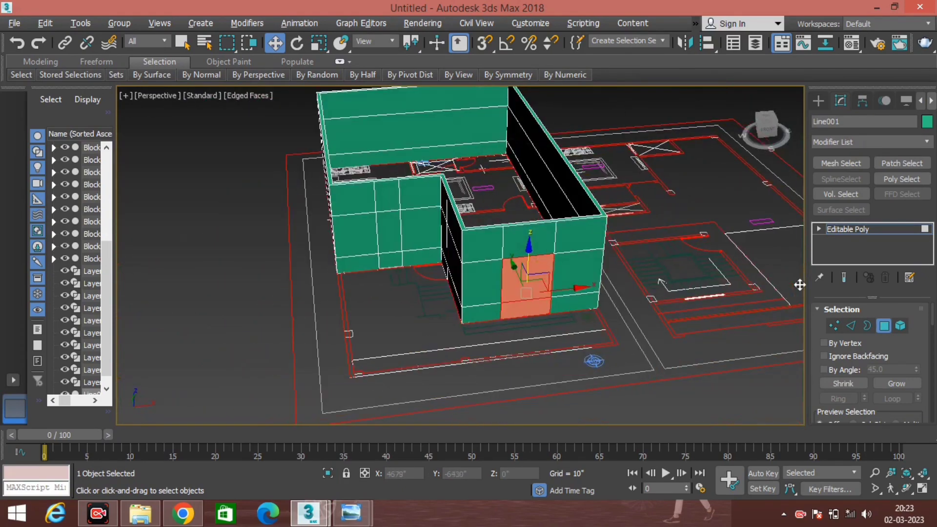
{"action": "scroll", "coordinate": [375, 276], "scroll_direction": "up", "scroll_amount": 3}
Step: Add the left-wall window face to the selection and show selected faces as outlines
{"action": "left_click", "coordinate": [390, 232], "text": "ctrl"}
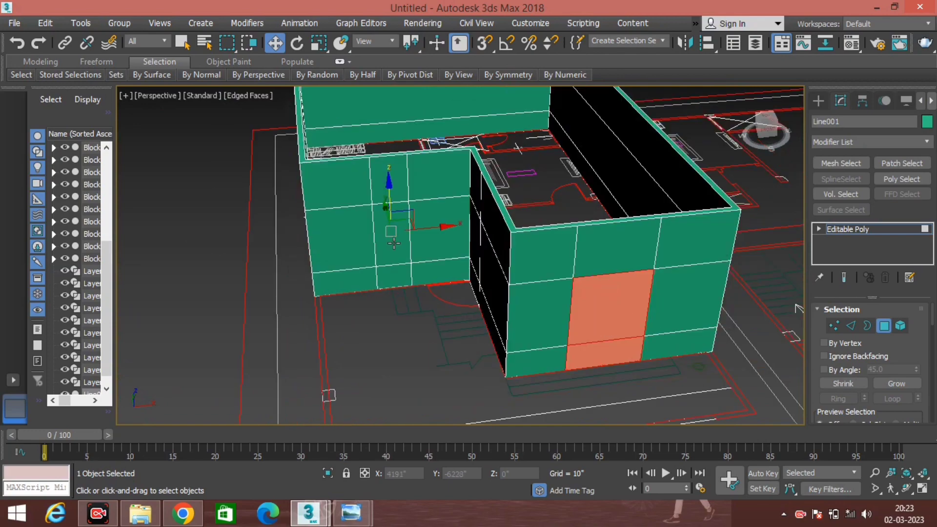
{"action": "scroll", "coordinate": [408, 248], "scroll_direction": "down", "scroll_amount": 5}
{"action": "middle_click_drag", "start_coordinate": [532, 281], "coordinate": [368, 293], "text": "alt"}
{"action": "scroll", "coordinate": [368, 293], "scroll_direction": "up", "scroll_amount": 5}
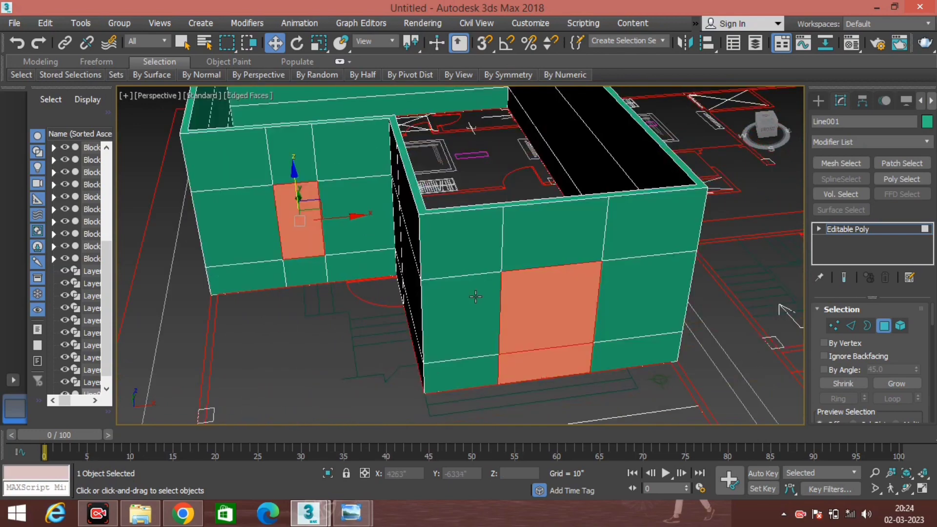
{"action": "key", "text": "F2"}
{"action": "key", "text": "F2"}
{"action": "middle_click_drag", "start_coordinate": [657, 326], "coordinate": [511, 301], "text": "alt"}
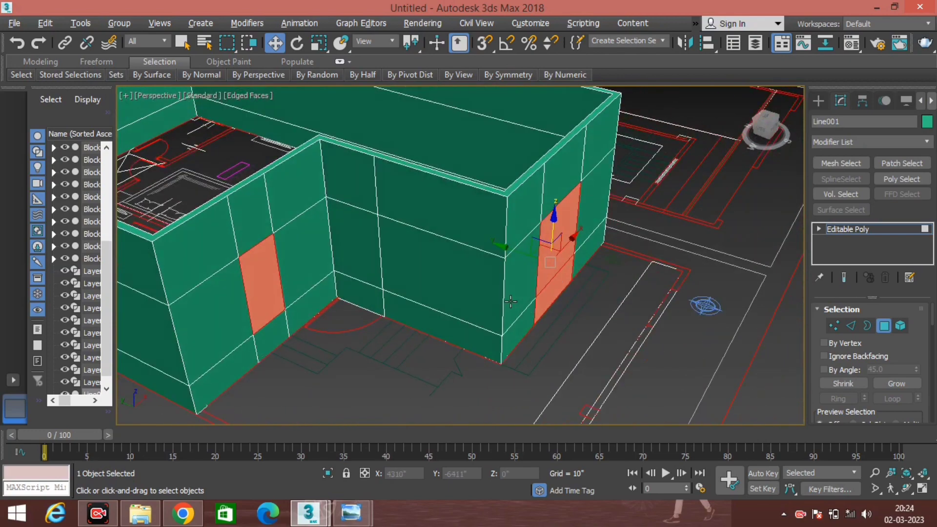
{"action": "key", "text": "Delete"}
{"action": "scroll", "coordinate": [914, 352], "scroll_direction": "down", "scroll_amount": 3}
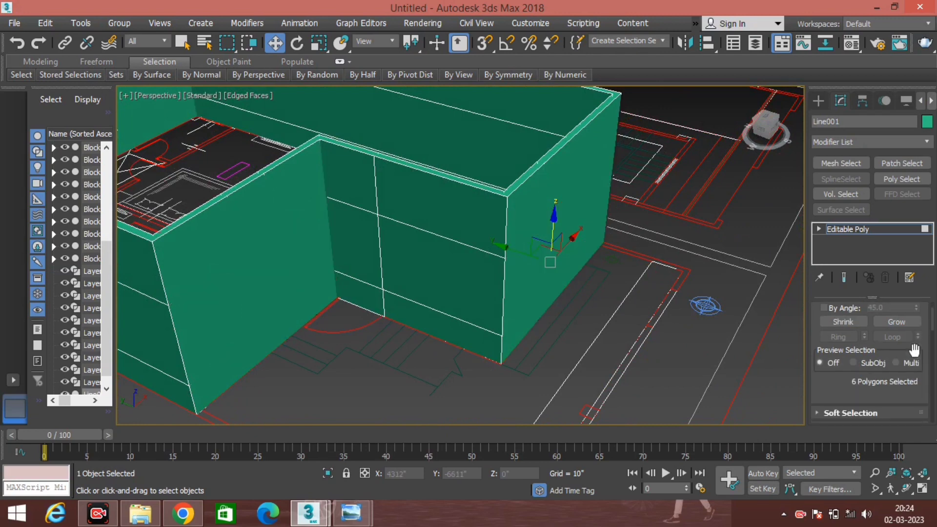
{"action": "scroll", "coordinate": [914, 352], "scroll_direction": "down", "scroll_amount": 3}
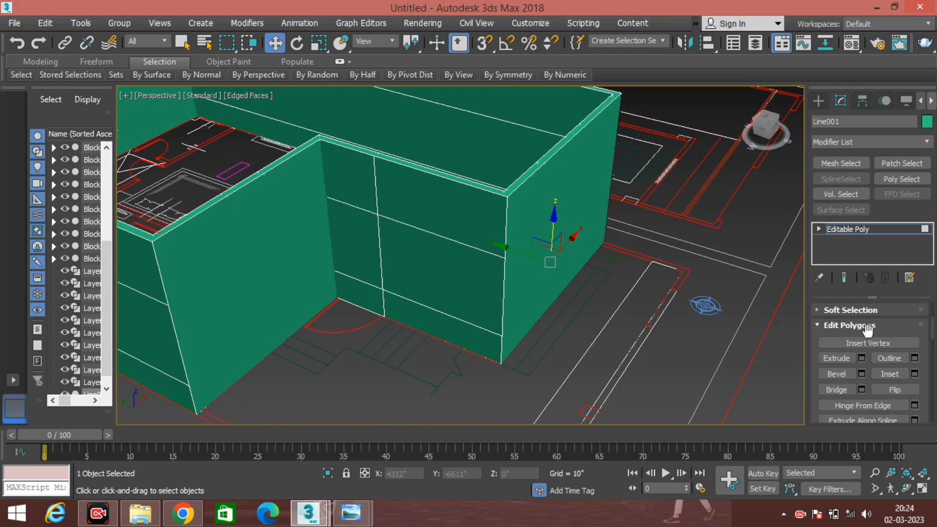
Step: Bridge the selected faces to open the window and doorway, then exit Polygon mode
{"action": "left_click", "coordinate": [862, 386]}
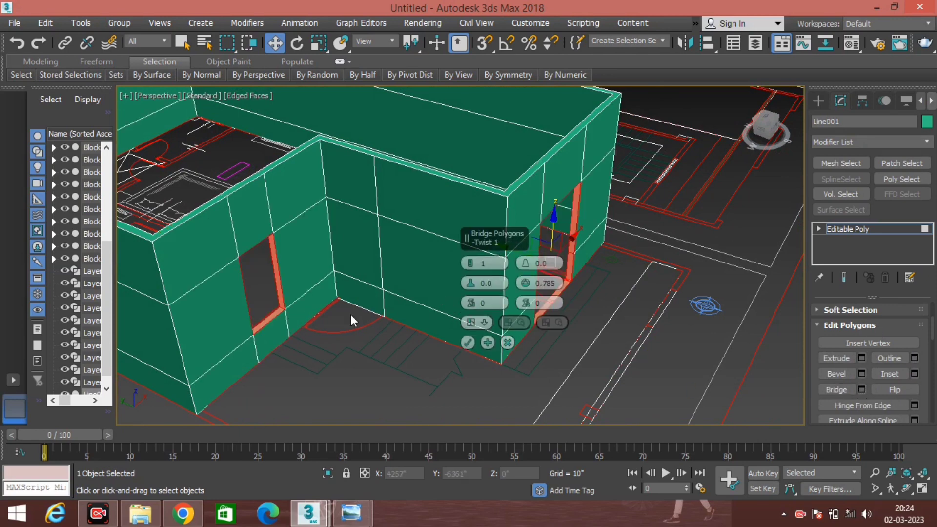
{"action": "left_click", "coordinate": [468, 344]}
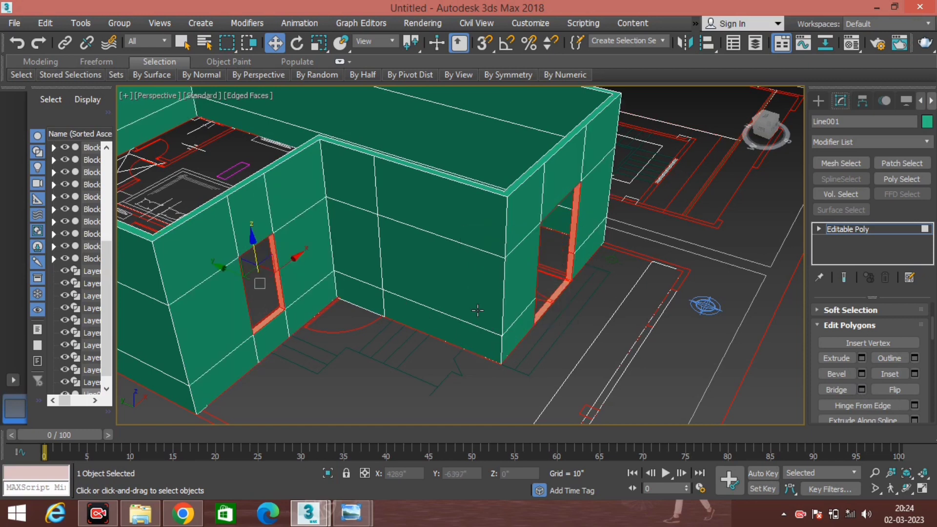
{"action": "middle_click_drag", "start_coordinate": [654, 310], "coordinate": [654, 326]}
{"action": "scroll", "coordinate": [896, 344], "scroll_direction": "up", "scroll_amount": 3}
{"action": "scroll", "coordinate": [895, 344], "scroll_direction": "up", "scroll_amount": 3}
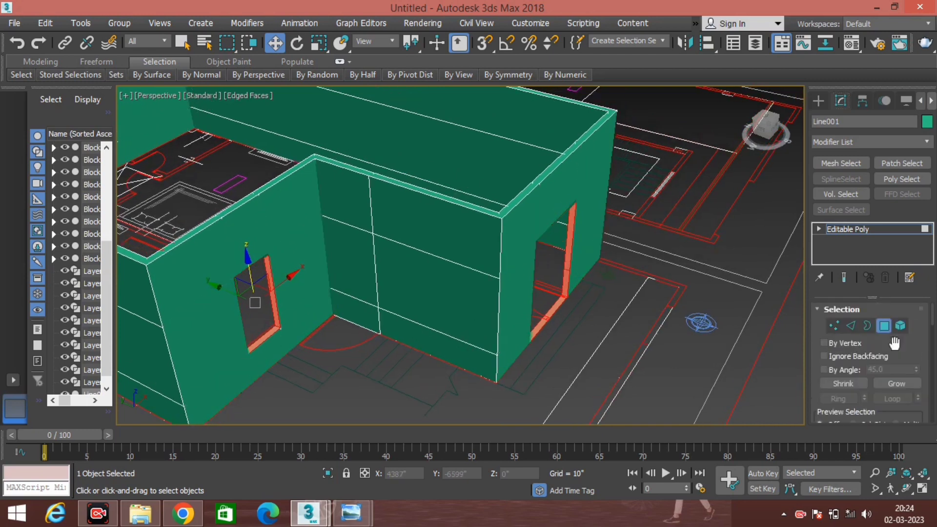
{"action": "left_click", "coordinate": [883, 324]}
Step: Zoom in on the walls and switch to Edge sub-object mode
{"action": "scroll", "coordinate": [527, 335], "scroll_direction": "up", "scroll_amount": 2}
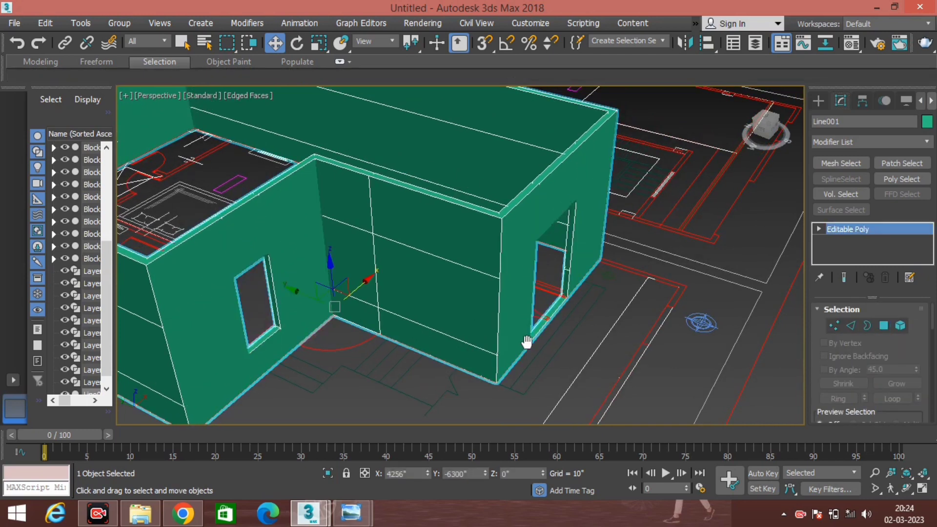
{"action": "scroll", "coordinate": [456, 337], "scroll_direction": "up", "scroll_amount": 3}
{"action": "scroll", "coordinate": [336, 176], "scroll_direction": "up", "scroll_amount": 2}
{"action": "scroll", "coordinate": [345, 195], "scroll_direction": "up", "scroll_amount": 2}
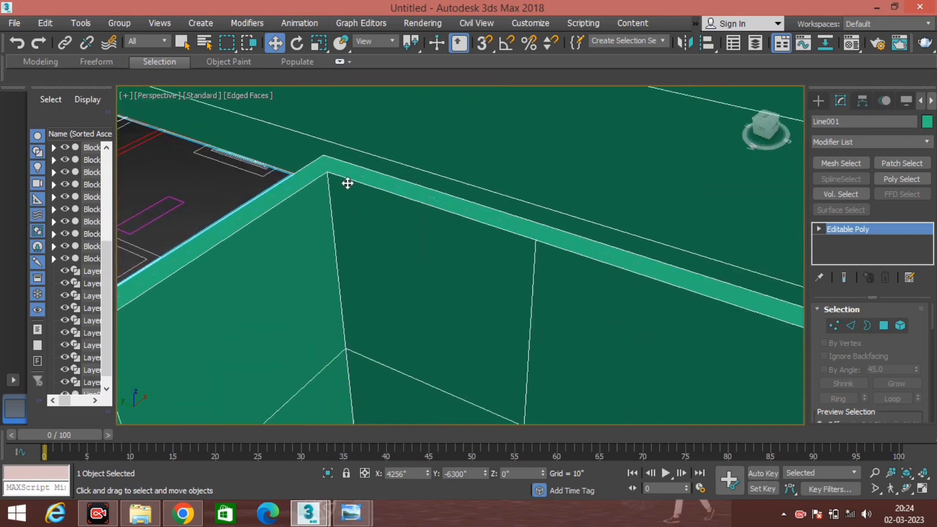
{"action": "scroll", "coordinate": [347, 182], "scroll_direction": "up", "scroll_amount": 2}
{"action": "scroll", "coordinate": [349, 188], "scroll_direction": "up", "scroll_amount": 1}
{"action": "scroll", "coordinate": [351, 196], "scroll_direction": "down", "scroll_amount": 2}
{"action": "scroll", "coordinate": [420, 317], "scroll_direction": "up", "scroll_amount": 3}
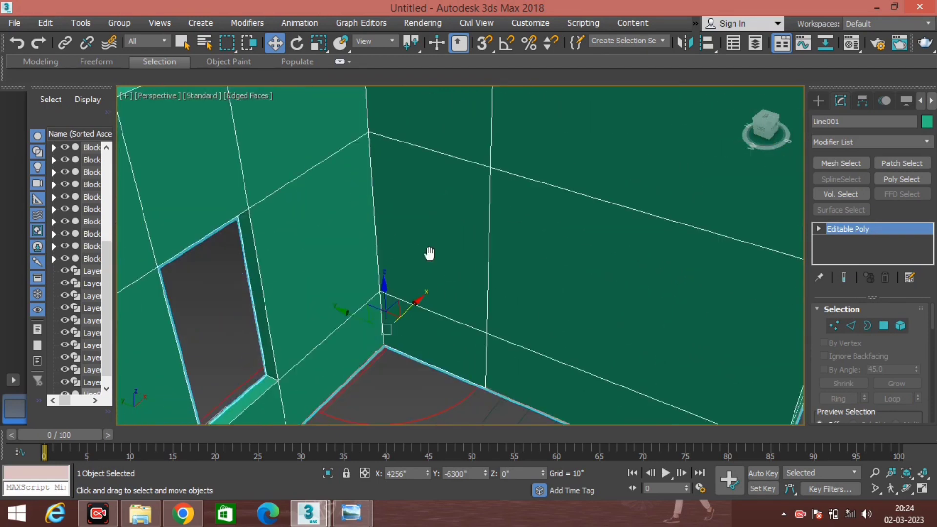
{"action": "scroll", "coordinate": [432, 274], "scroll_direction": "down", "scroll_amount": 2}
{"action": "scroll", "coordinate": [437, 313], "scroll_direction": "up", "scroll_amount": 2}
{"action": "scroll", "coordinate": [430, 293], "scroll_direction": "down", "scroll_amount": 1}
{"action": "scroll", "coordinate": [429, 234], "scroll_direction": "down", "scroll_amount": 2}
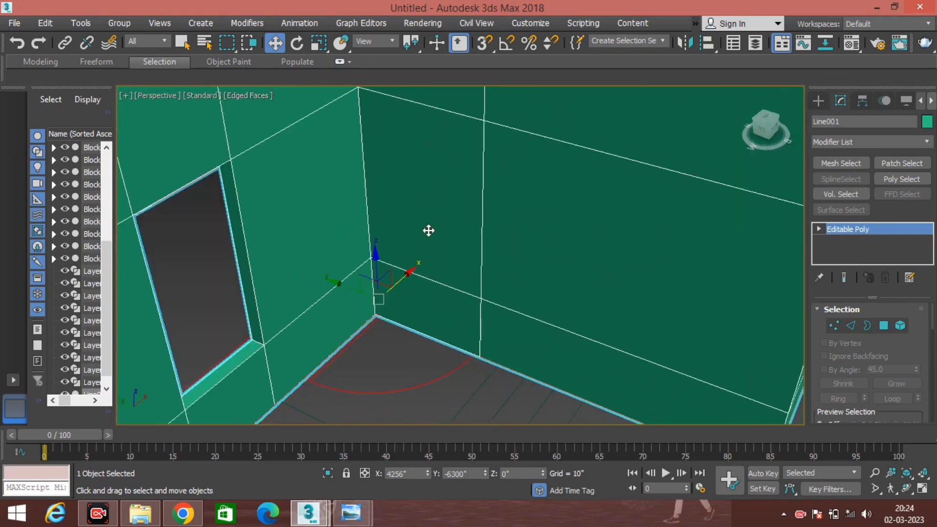
{"action": "scroll", "coordinate": [441, 274], "scroll_direction": "down", "scroll_amount": 1}
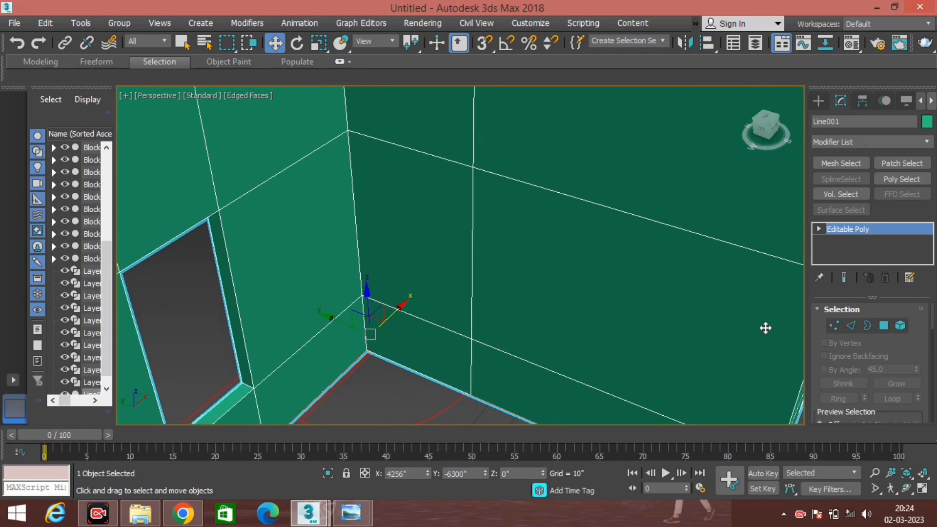
{"action": "left_click", "coordinate": [851, 323]}
Step: Orbit and pan around the walls to bring the door opening into view
{"action": "middle_click_drag", "start_coordinate": [494, 239], "coordinate": [502, 308]}
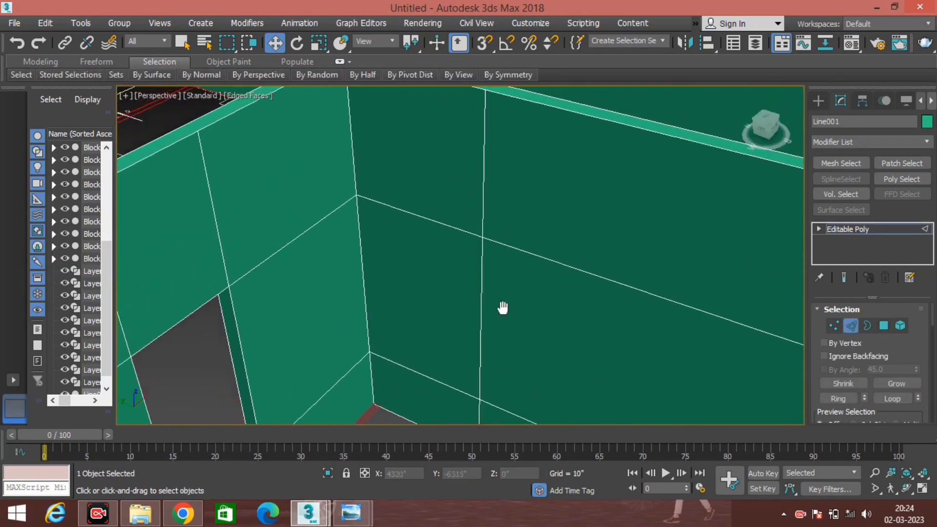
{"action": "scroll", "coordinate": [424, 161], "scroll_direction": "down", "scroll_amount": 3}
{"action": "scroll", "coordinate": [422, 179], "scroll_direction": "up", "scroll_amount": 2}
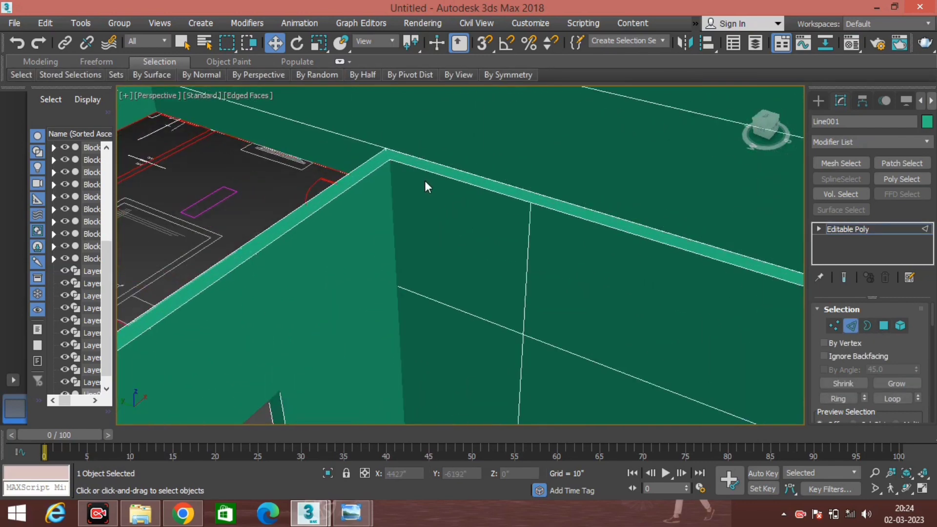
{"action": "mouse_move", "coordinate": [458, 208]}
{"action": "middle_mouse_down", "text": "alt"}
{"action": "mouse_move", "coordinate": [570, 218]}
{"action": "mouse_move", "coordinate": [619, 206]}
{"action": "mouse_move", "coordinate": [412, 288]}
{"action": "mouse_move", "coordinate": [297, 310]}
{"action": "mouse_move", "coordinate": [430, 362]}
{"action": "middle_mouse_up", "text": "alt"}
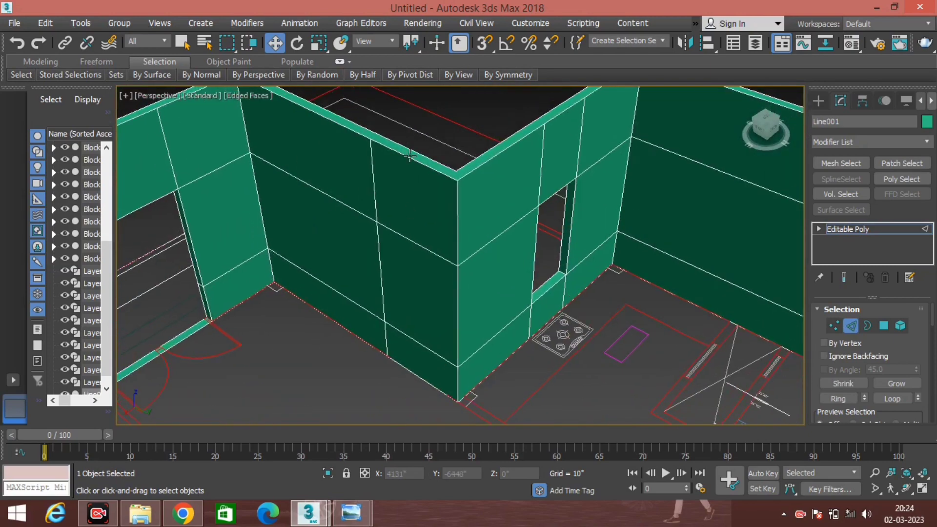
{"action": "scroll", "coordinate": [462, 178], "scroll_direction": "up", "scroll_amount": 3}
{"action": "scroll", "coordinate": [443, 194], "scroll_direction": "up", "scroll_amount": 2}
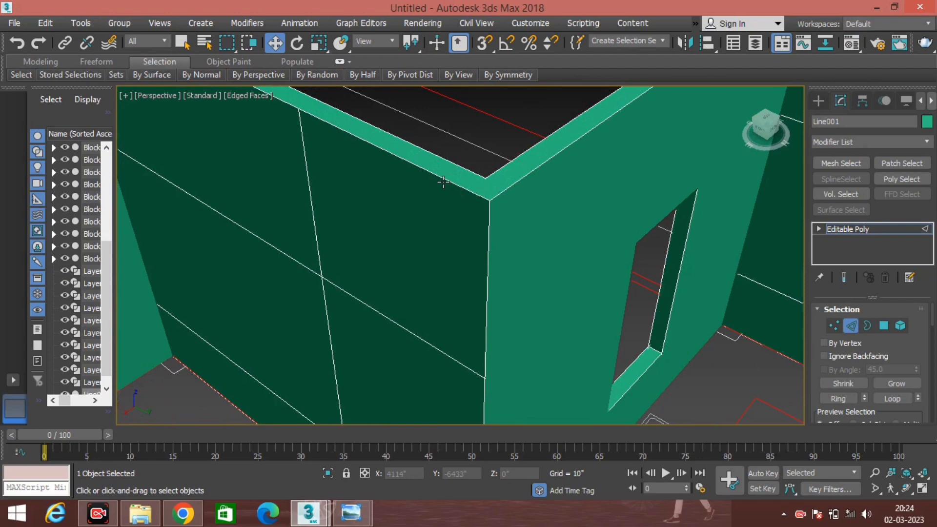
{"action": "middle_click_drag", "start_coordinate": [436, 290], "coordinate": [435, 224]}
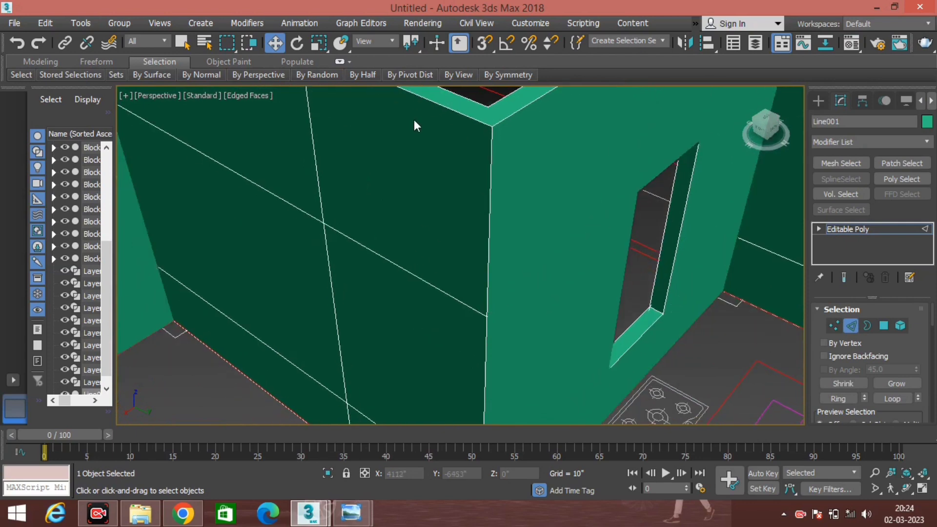
{"action": "scroll", "coordinate": [415, 229], "scroll_direction": "down", "scroll_amount": 2}
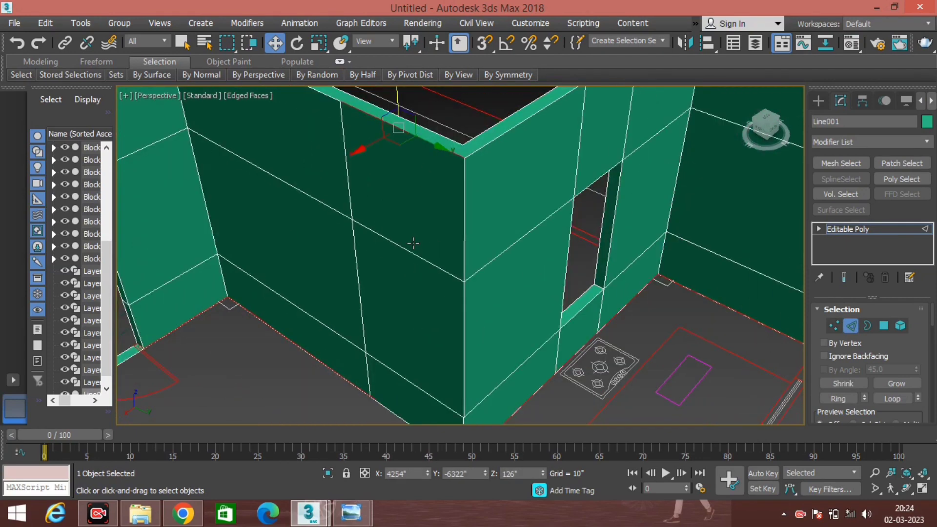
Step: Select the vertical wall edges on either side of the door opening
{"action": "left_click", "coordinate": [410, 255]}
{"action": "mouse_move", "coordinate": [407, 309]}
{"action": "middle_mouse_down"}
{"action": "mouse_move", "coordinate": [422, 266]}
{"action": "mouse_move", "coordinate": [486, 227]}
{"action": "mouse_move", "coordinate": [402, 288]}
{"action": "mouse_move", "coordinate": [268, 299]}
{"action": "mouse_move", "coordinate": [394, 230]}
{"action": "middle_mouse_up"}
{"action": "left_click", "coordinate": [419, 335]}
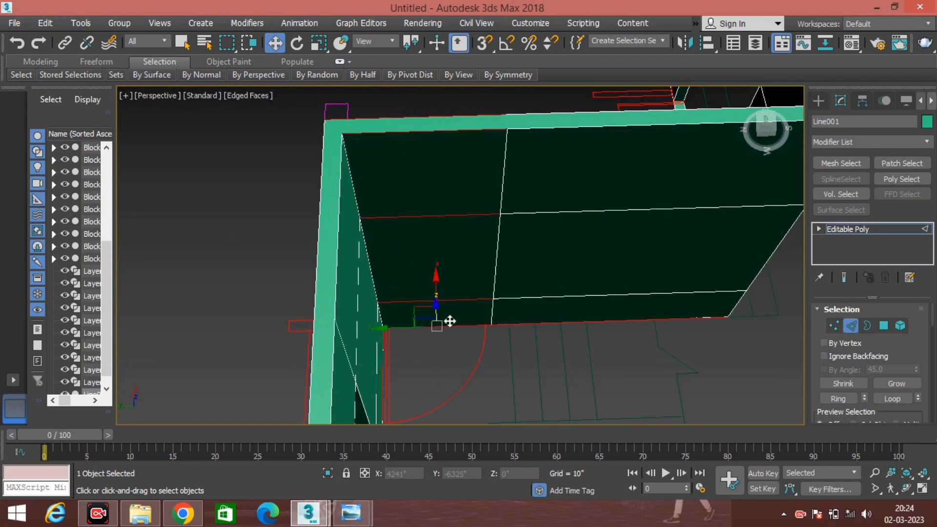
{"action": "mouse_move", "coordinate": [450, 321]}
{"action": "middle_mouse_down", "text": "alt"}
{"action": "mouse_move", "coordinate": [452, 298]}
{"action": "mouse_move", "coordinate": [496, 310]}
{"action": "mouse_move", "coordinate": [477, 284]}
{"action": "mouse_move", "coordinate": [485, 291]}
{"action": "middle_mouse_up", "text": "alt"}
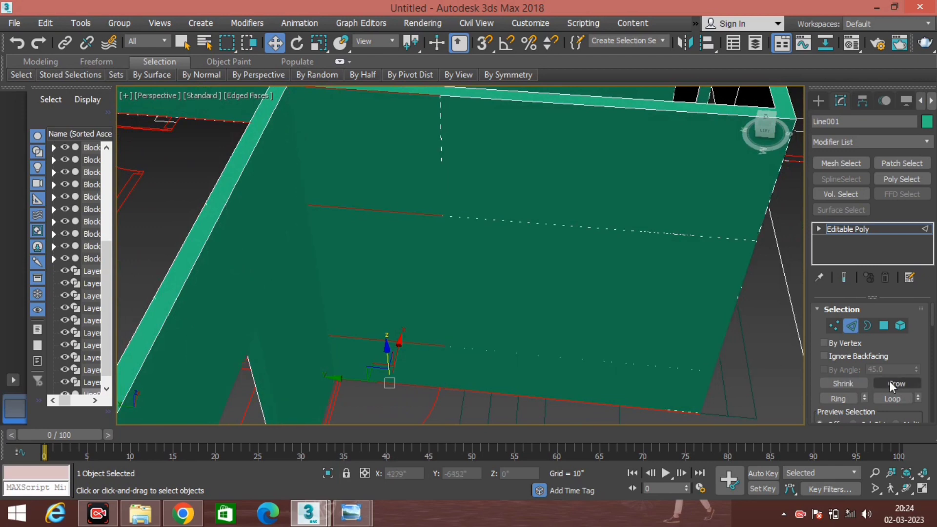
{"action": "scroll", "coordinate": [906, 358], "scroll_direction": "down", "scroll_amount": 1}
{"action": "scroll", "coordinate": [904, 359], "scroll_direction": "down", "scroll_amount": 3}
{"action": "scroll", "coordinate": [905, 358], "scroll_direction": "down", "scroll_amount": 2}
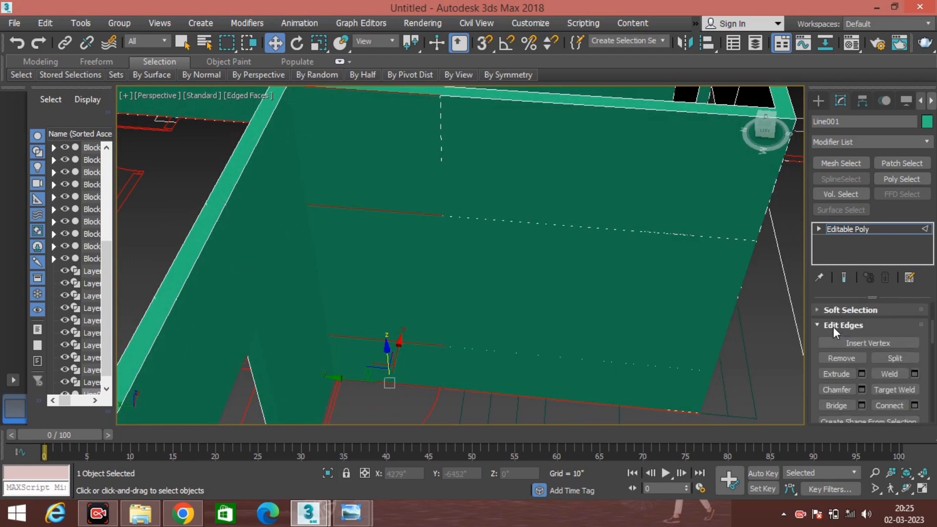
Step: Connect the selected edges with 1 segment, adding a horizontal edge over the door
{"action": "left_click", "coordinate": [915, 406]}
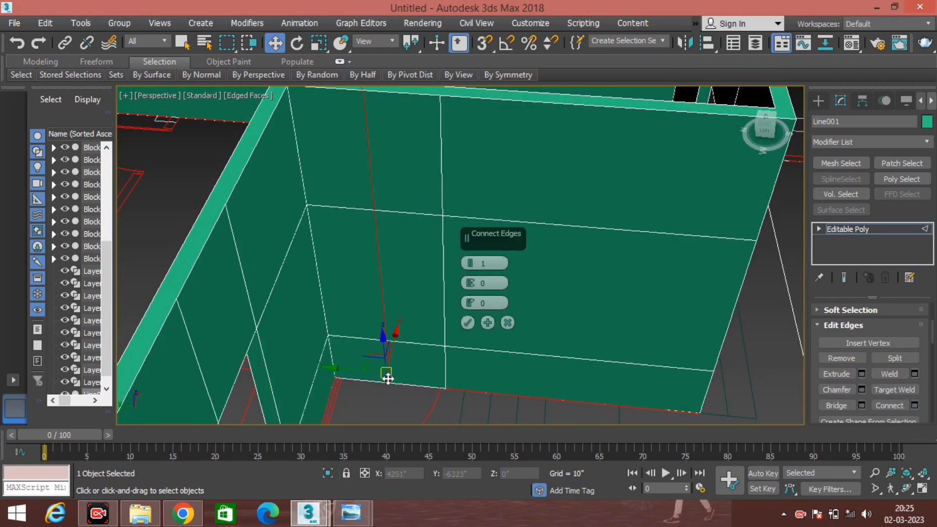
{"action": "middle_click_drag", "start_coordinate": [418, 348], "coordinate": [402, 352], "text": "alt"}
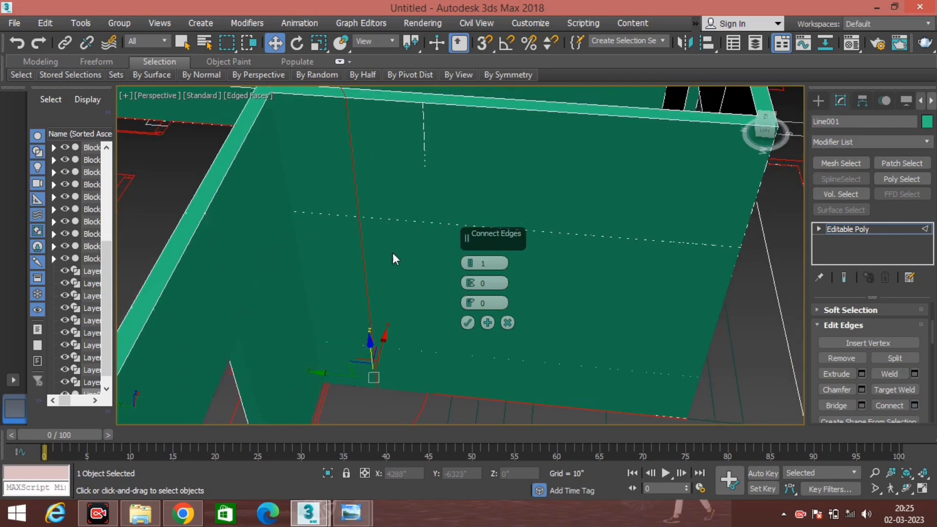
{"action": "left_click", "coordinate": [468, 323]}
{"action": "mouse_move", "coordinate": [376, 241]}
{"action": "middle_mouse_down"}
{"action": "mouse_move", "coordinate": [477, 297]}
{"action": "mouse_move", "coordinate": [377, 270]}
{"action": "mouse_move", "coordinate": [412, 255]}
{"action": "mouse_move", "coordinate": [461, 292]}
{"action": "middle_mouse_up"}
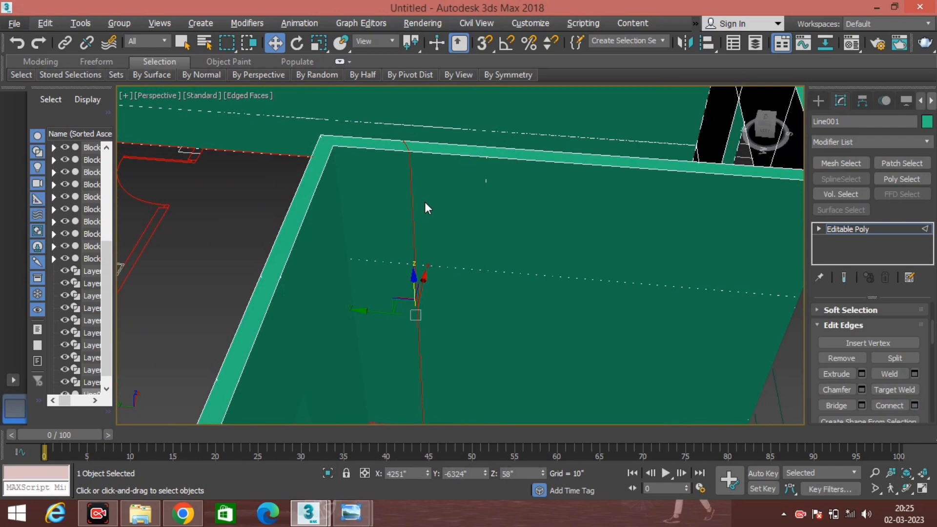
{"action": "scroll", "coordinate": [490, 230], "scroll_direction": "down", "scroll_amount": 2}
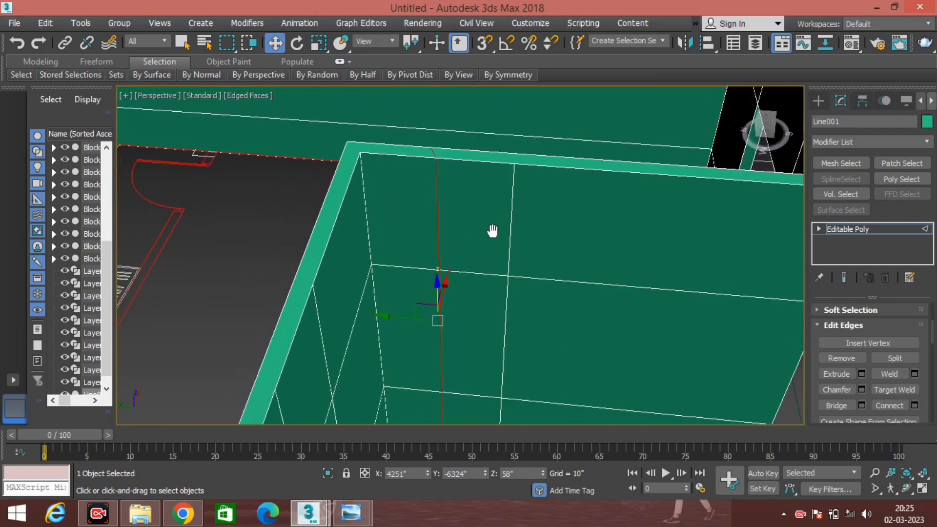
{"action": "scroll", "coordinate": [493, 232], "scroll_direction": "down", "scroll_amount": 2}
Step: Maximize the Top viewport and zoom in on the door area
{"action": "key", "text": "alt+w"}
{"action": "right_click", "coordinate": [348, 171]}
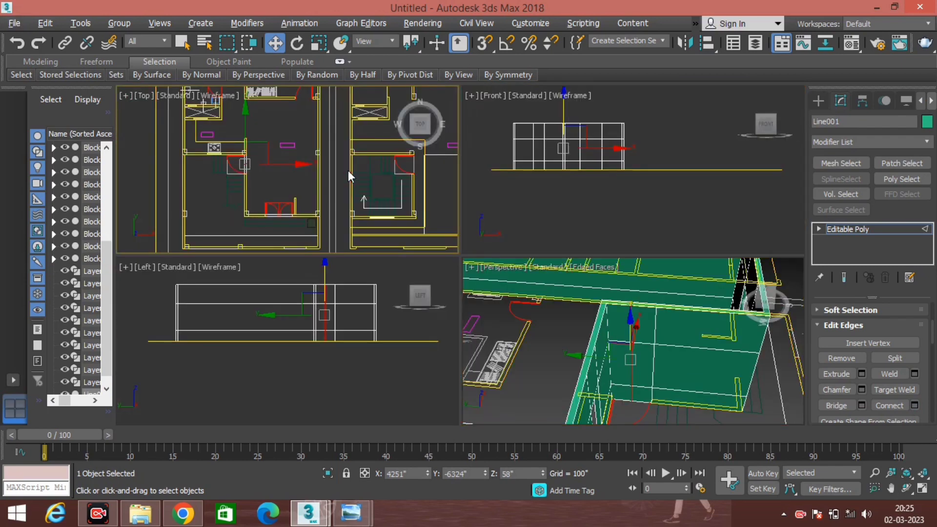
{"action": "key", "text": "alt+w"}
{"action": "scroll", "coordinate": [524, 262], "scroll_direction": "up", "scroll_amount": 2}
{"action": "scroll", "coordinate": [368, 224], "scroll_direction": "up", "scroll_amount": 2}
{"action": "scroll", "coordinate": [477, 277], "scroll_direction": "up", "scroll_amount": 2}
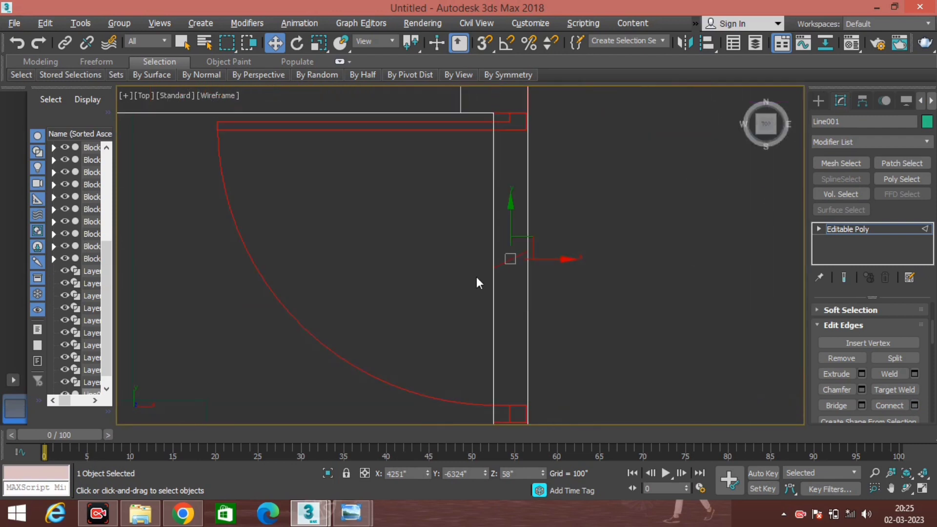
{"action": "mouse_move", "coordinate": [476, 277]}
{"action": "middle_mouse_down"}
{"action": "mouse_move", "coordinate": [384, 275]}
{"action": "mouse_move", "coordinate": [432, 276]}
{"action": "middle_mouse_up"}
{"action": "scroll", "coordinate": [409, 268], "scroll_direction": "up", "scroll_amount": 2}
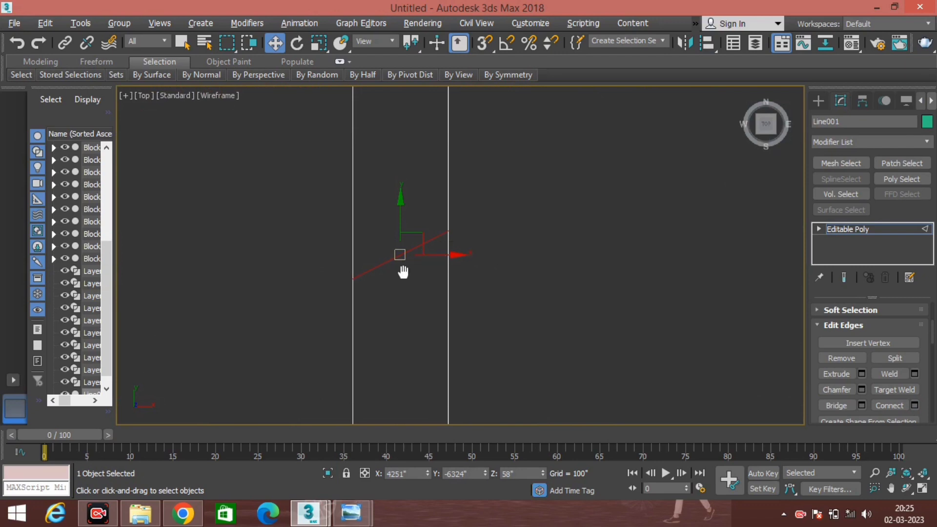
{"action": "mouse_move", "coordinate": [403, 272]}
{"action": "middle_mouse_down"}
{"action": "mouse_move", "coordinate": [400, 300]}
{"action": "mouse_move", "coordinate": [418, 304]}
{"action": "middle_mouse_up"}
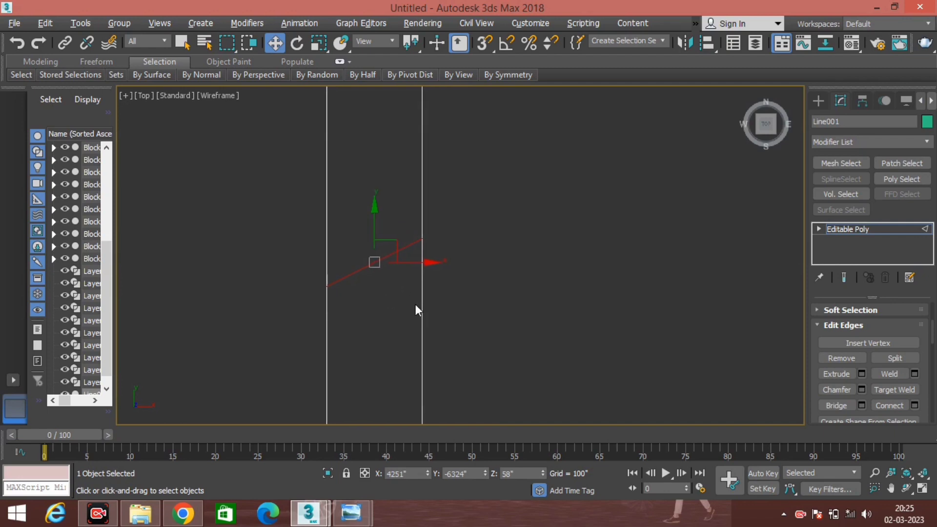
Step: Scale the new edge on Y to flatten it into a straight line
{"action": "key", "text": "r"}
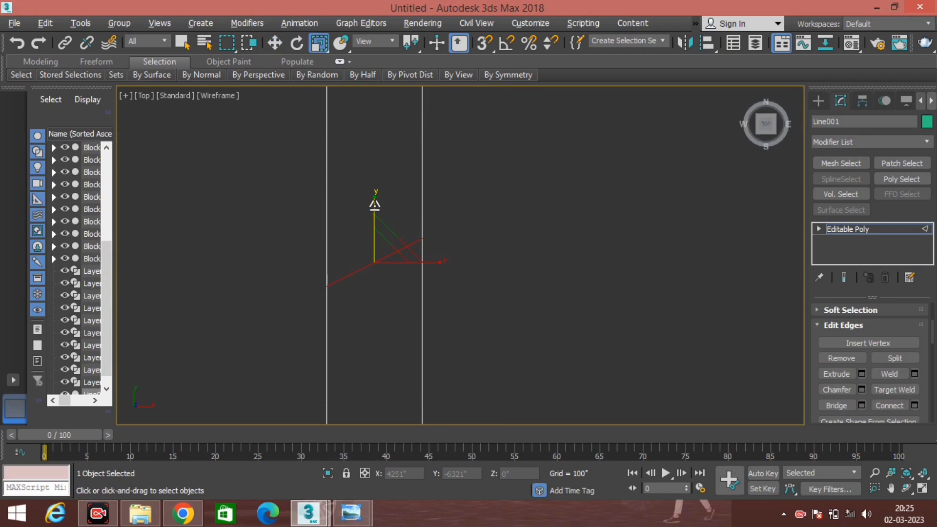
{"action": "left_click_drag", "start_coordinate": [385, 277], "coordinate": [429, 95]}
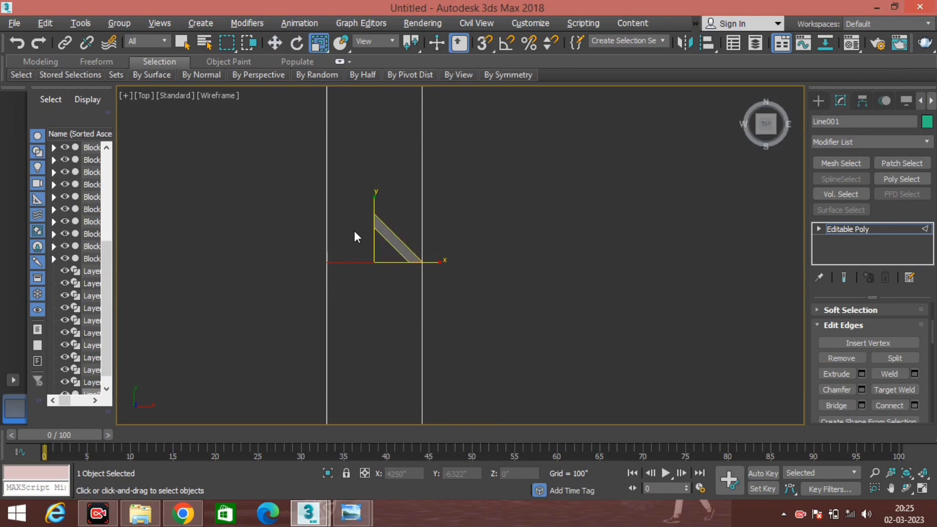
{"action": "left_click", "coordinate": [375, 209]}
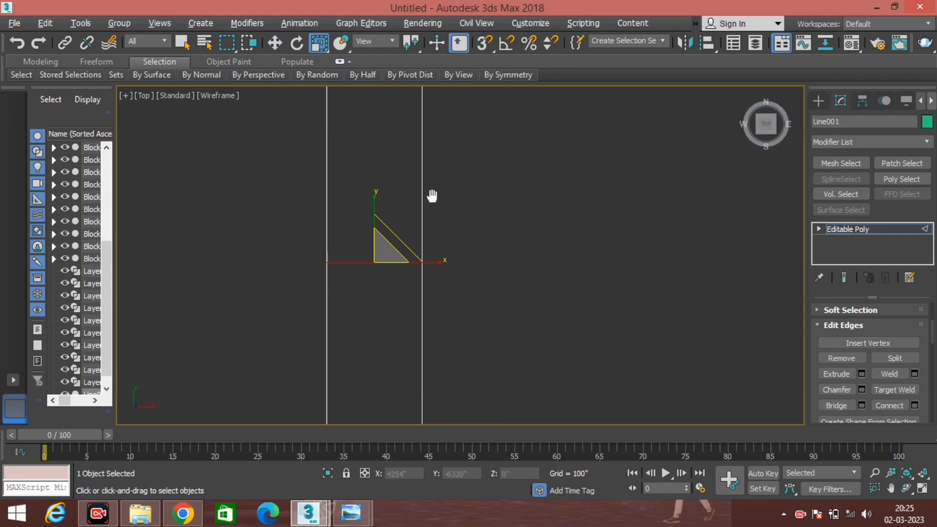
{"action": "scroll", "coordinate": [432, 197], "scroll_direction": "down", "scroll_amount": 2}
{"action": "scroll", "coordinate": [470, 252], "scroll_direction": "down", "scroll_amount": 1}
Step: Move the edge toward the door jamb with snaps on, then undo the last move
{"action": "key", "text": "w"}
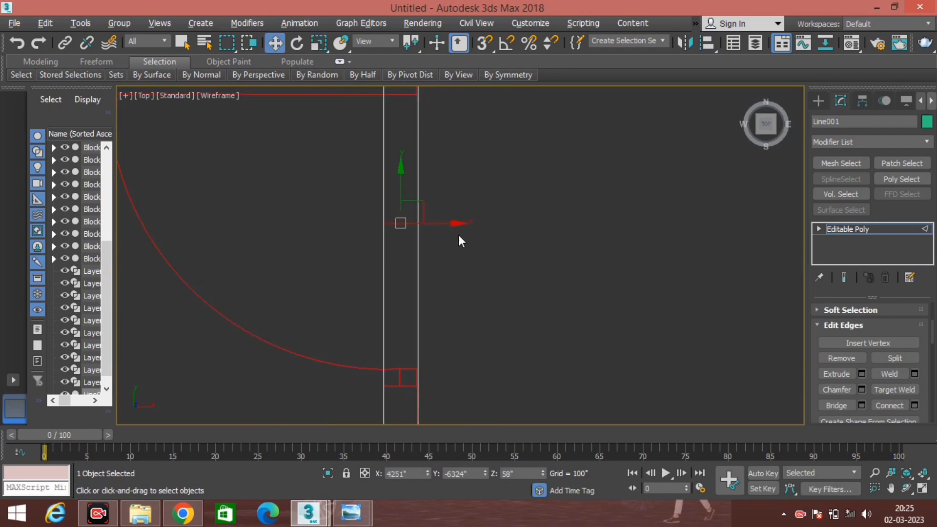
{"action": "middle_click_drag", "start_coordinate": [459, 235], "coordinate": [438, 294]}
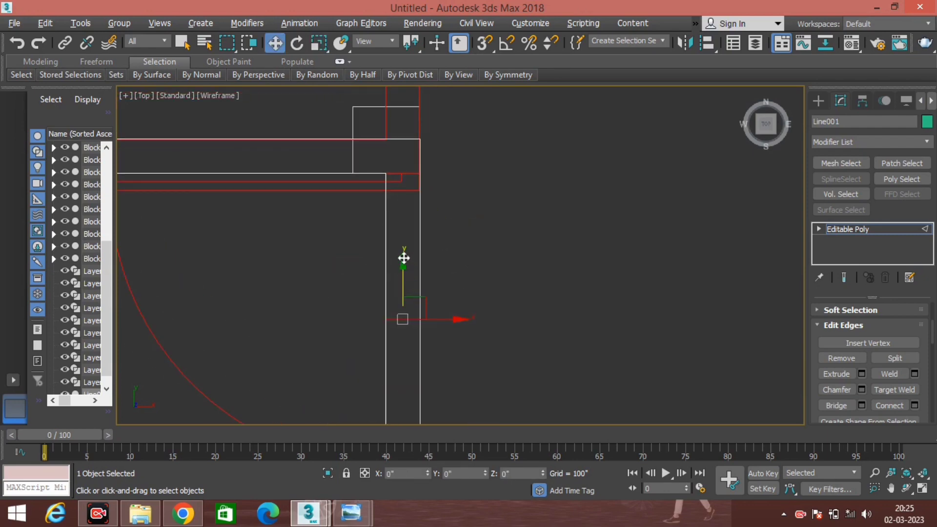
{"action": "left_click_drag", "start_coordinate": [403, 206], "coordinate": [403, 183]}
{"action": "scroll", "coordinate": [401, 188], "scroll_direction": "up", "scroll_amount": 3}
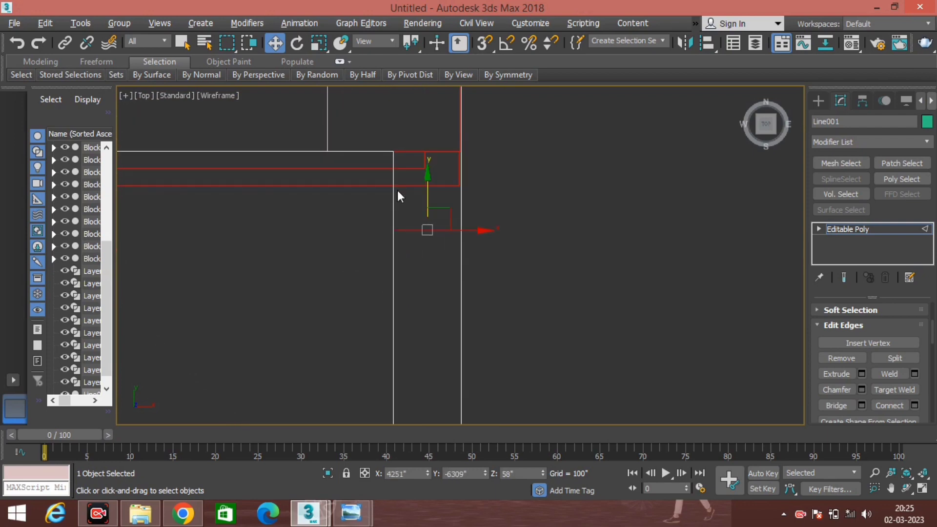
{"action": "scroll", "coordinate": [413, 244], "scroll_direction": "up", "scroll_amount": 2}
{"action": "scroll", "coordinate": [438, 271], "scroll_direction": "up", "scroll_amount": 2}
{"action": "mouse_move", "coordinate": [441, 269]}
{"action": "left_mouse_down"}
{"action": "mouse_move", "coordinate": [442, 208]}
{"action": "mouse_move", "coordinate": [401, 197]}
{"action": "left_mouse_up"}
{"action": "key", "text": "s"}
{"action": "middle_click_drag", "start_coordinate": [442, 265], "coordinate": [425, 237]}
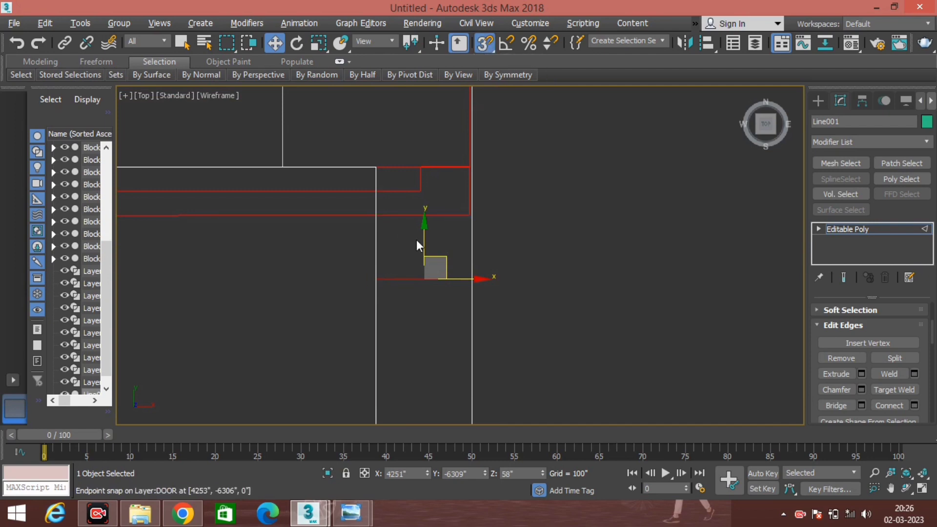
{"action": "left_click_drag", "start_coordinate": [425, 230], "coordinate": [421, 193]}
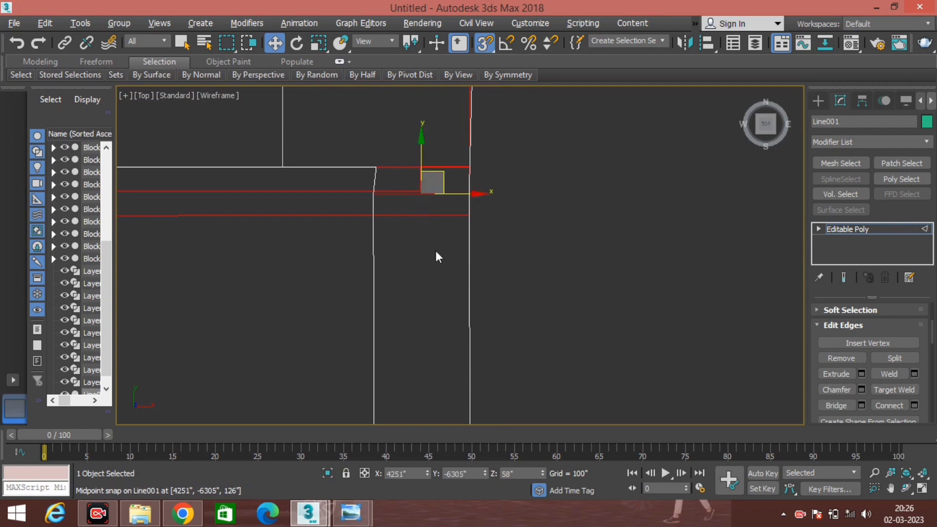
{"action": "key", "text": "ctrl+z"}
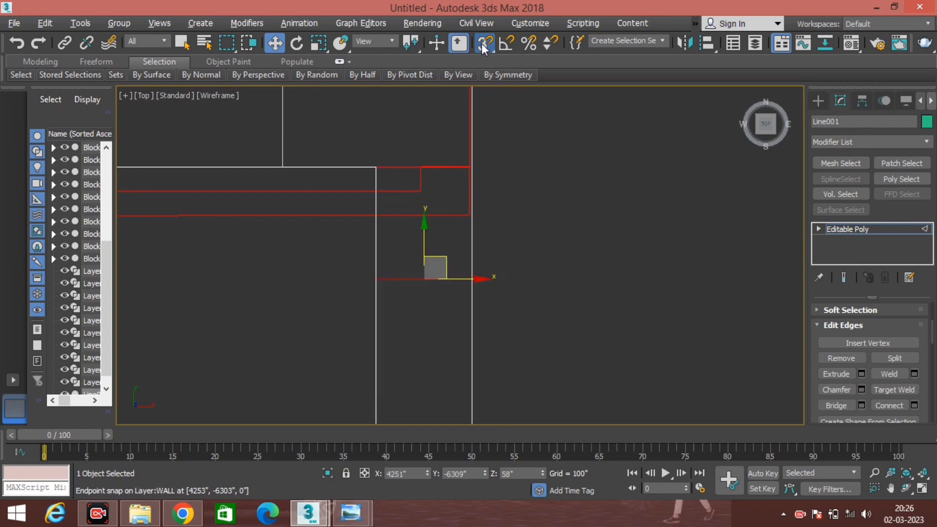
Step: Enable Axis Constraints in the Grid and Snap Settings Options
{"action": "right_click", "coordinate": [484, 44]}
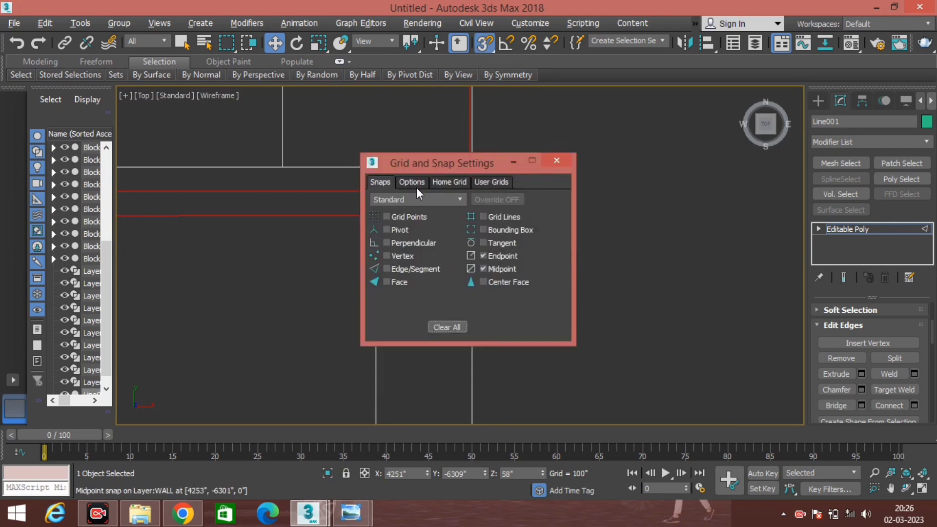
{"action": "left_click", "coordinate": [413, 182]}
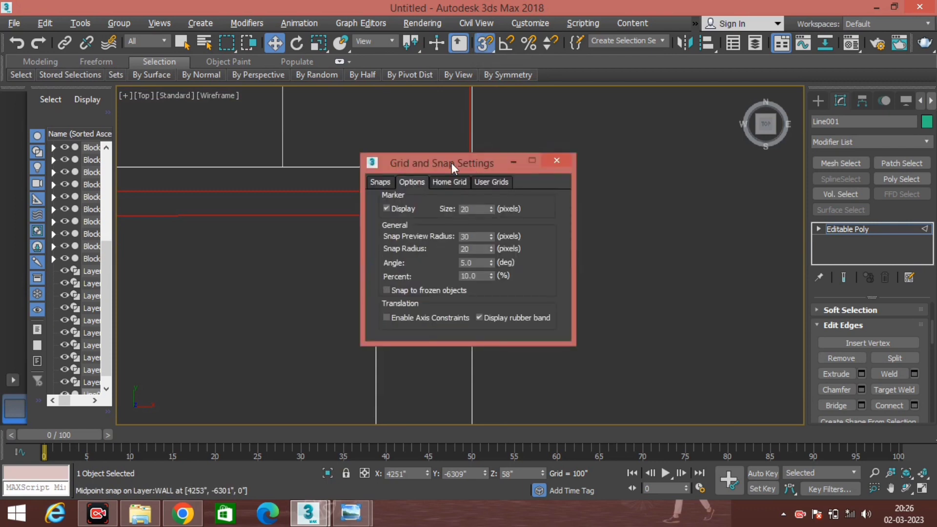
{"action": "left_click_drag", "start_coordinate": [452, 163], "coordinate": [605, 119]}
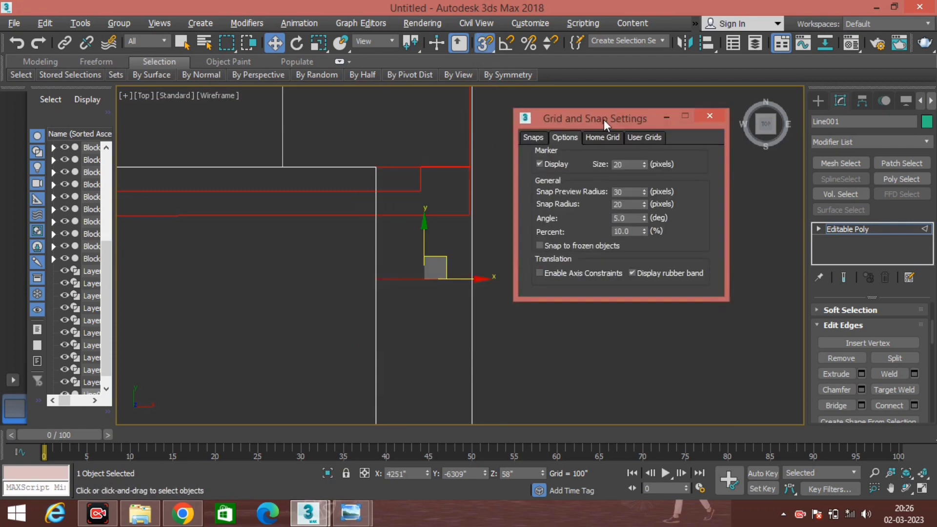
{"action": "left_click", "coordinate": [553, 273]}
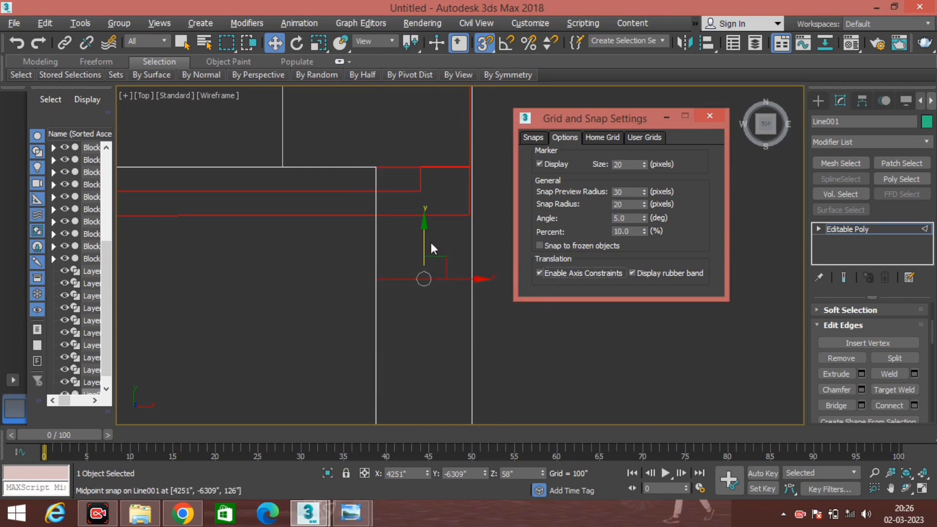
Step: Snap the connecting edge along one axis to the door's endpoint at Y -6304
{"action": "left_click_drag", "start_coordinate": [423, 277], "coordinate": [377, 183]}
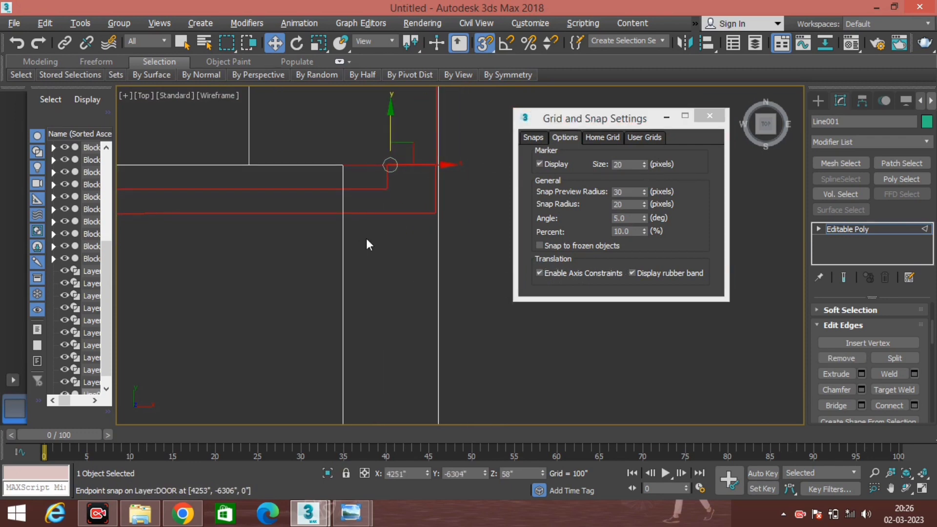
{"action": "middle_click_drag", "start_coordinate": [401, 209], "coordinate": [359, 218]}
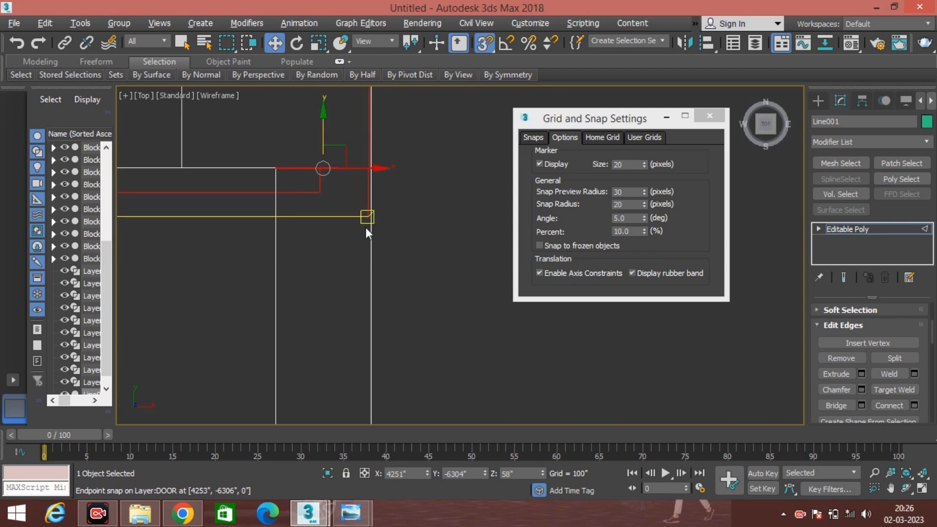
{"action": "scroll", "coordinate": [380, 265], "scroll_direction": "down", "scroll_amount": 2}
{"action": "scroll", "coordinate": [388, 268], "scroll_direction": "down", "scroll_amount": 2}
{"action": "scroll", "coordinate": [453, 326], "scroll_direction": "down", "scroll_amount": 3}
Step: Restore the full Perspective view, minimize Grid and Snap Settings and turn snapping off
{"action": "key", "text": "alt+w"}
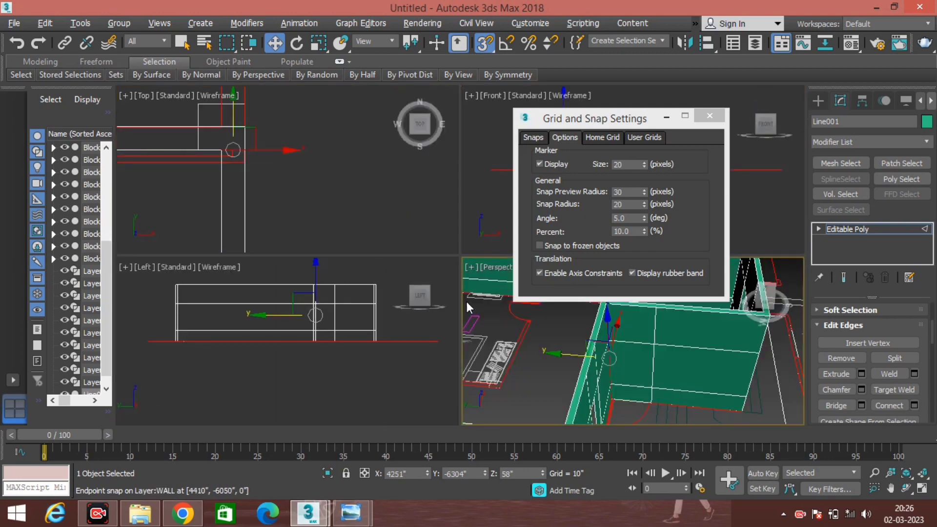
{"action": "key", "text": "alt+w"}
{"action": "middle_click_drag", "start_coordinate": [476, 324], "coordinate": [354, 280]}
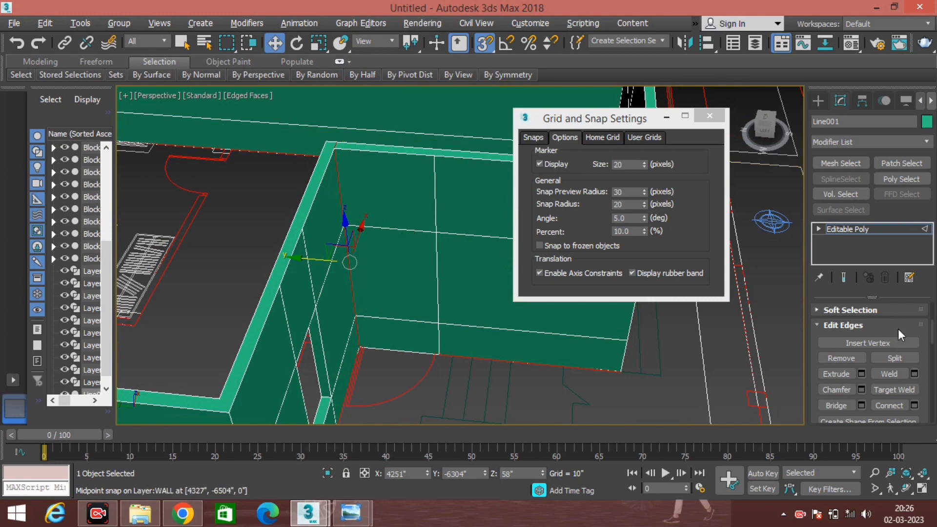
{"action": "left_click", "coordinate": [667, 117]}
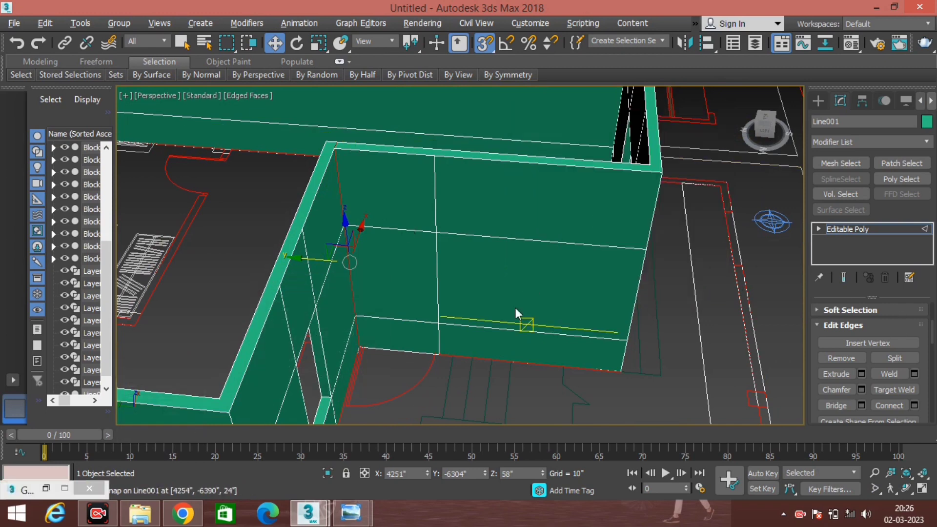
{"action": "middle_click_drag", "start_coordinate": [514, 308], "coordinate": [526, 308]}
{"action": "key", "text": "s"}
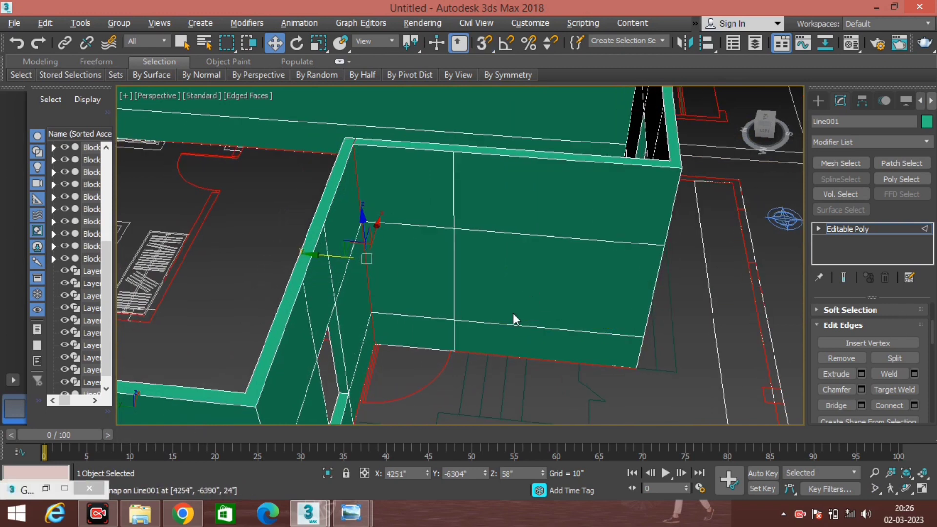
Step: Collapse Edit Edges and switch the wall mesh to Polygon sub-object level
{"action": "scroll", "coordinate": [513, 312], "scroll_direction": "down", "scroll_amount": 2}
{"action": "scroll", "coordinate": [533, 293], "scroll_direction": "down", "scroll_amount": 3}
{"action": "mouse_move", "coordinate": [543, 322]}
{"action": "middle_mouse_down"}
{"action": "mouse_move", "coordinate": [508, 322]}
{"action": "mouse_move", "coordinate": [530, 313]}
{"action": "mouse_move", "coordinate": [493, 299]}
{"action": "middle_mouse_up"}
{"action": "left_click", "coordinate": [866, 325]}
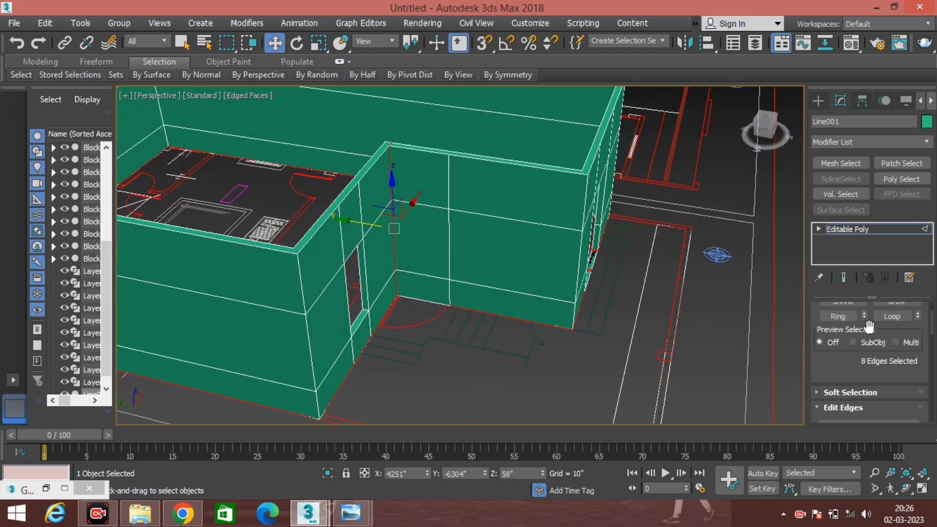
{"action": "scroll", "coordinate": [874, 342], "scroll_direction": "up", "scroll_amount": 3}
{"action": "left_click", "coordinate": [884, 325]}
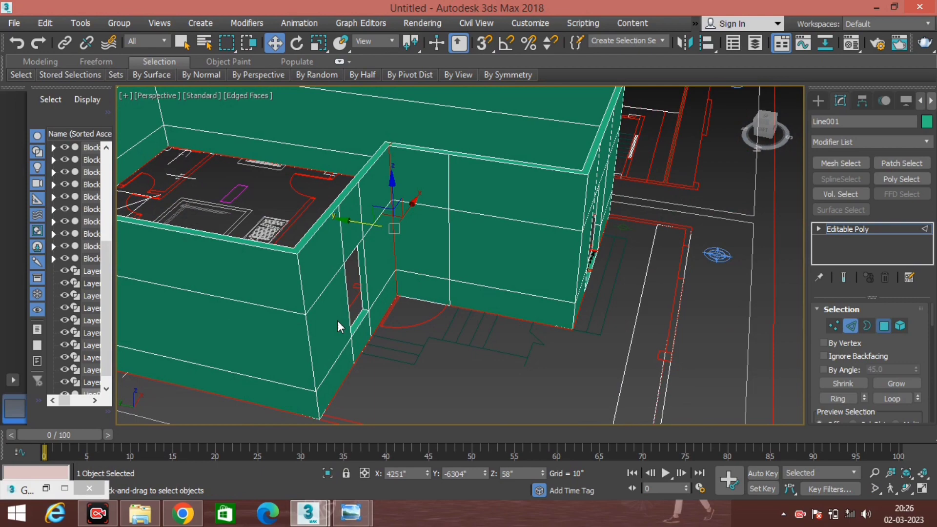
Step: Select a wall polygon beside the doorway and view the room walls from outside
{"action": "left_click", "coordinate": [432, 289]}
{"action": "scroll", "coordinate": [430, 283], "scroll_direction": "up", "scroll_amount": 2}
{"action": "scroll", "coordinate": [428, 262], "scroll_direction": "up", "scroll_amount": 2}
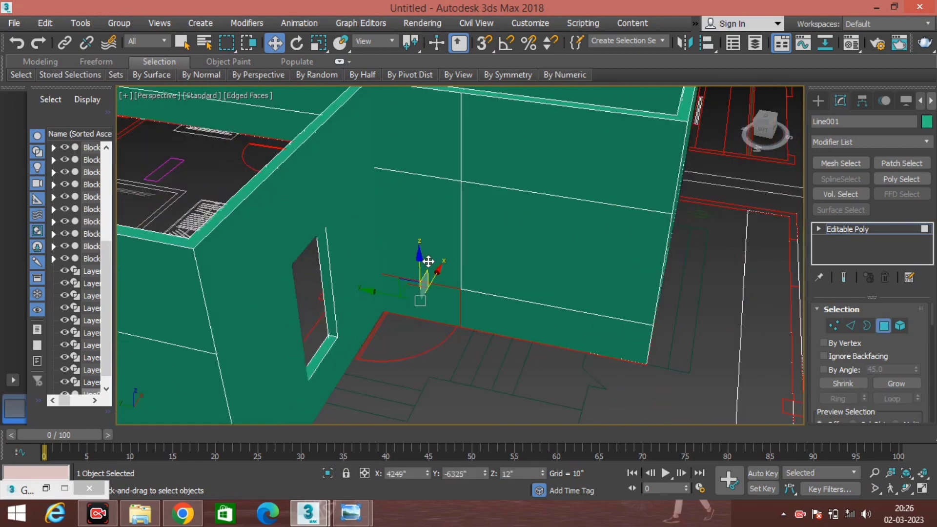
{"action": "scroll", "coordinate": [429, 262], "scroll_direction": "down", "scroll_amount": 4}
{"action": "scroll", "coordinate": [432, 263], "scroll_direction": "up", "scroll_amount": 2}
{"action": "middle_click_drag", "start_coordinate": [473, 267], "coordinate": [432, 297], "text": "alt"}
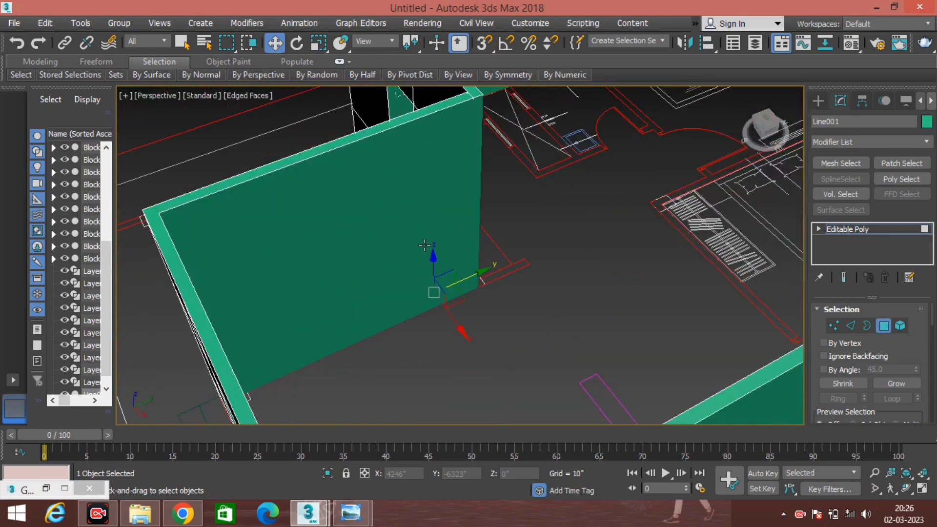
{"action": "mouse_move", "coordinate": [419, 279]}
{"action": "middle_mouse_down", "text": "alt"}
{"action": "mouse_move", "coordinate": [555, 272]}
{"action": "mouse_move", "coordinate": [603, 257]}
{"action": "mouse_move", "coordinate": [582, 257]}
{"action": "middle_mouse_up", "text": "alt"}
Step: Bridge the facing doorway polygons through the wall and confirm the Bridge Polygons caddy
{"action": "scroll", "coordinate": [422, 211], "scroll_direction": "up", "scroll_amount": 2}
{"action": "scroll", "coordinate": [424, 244], "scroll_direction": "up", "scroll_amount": 2}
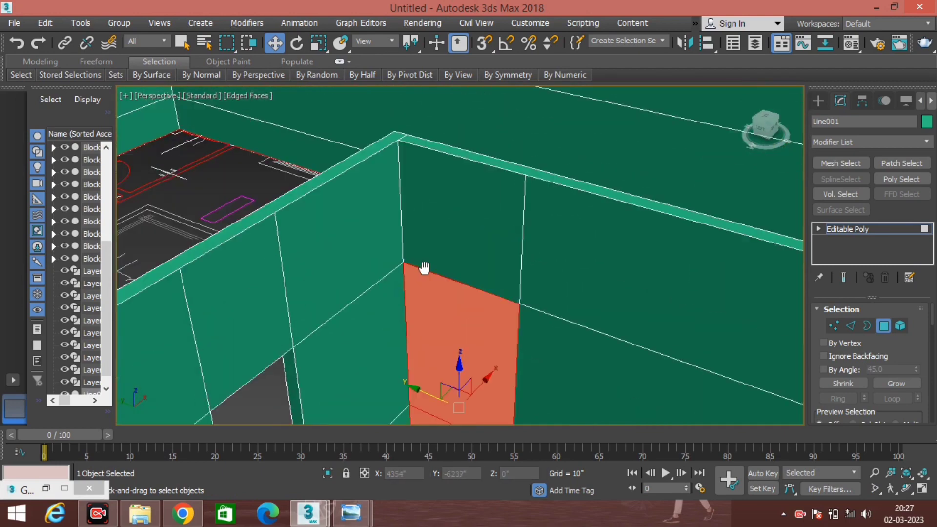
{"action": "scroll", "coordinate": [429, 193], "scroll_direction": "up", "scroll_amount": 2}
{"action": "scroll", "coordinate": [420, 219], "scroll_direction": "up", "scroll_amount": 2}
{"action": "scroll", "coordinate": [397, 205], "scroll_direction": "up", "scroll_amount": 1}
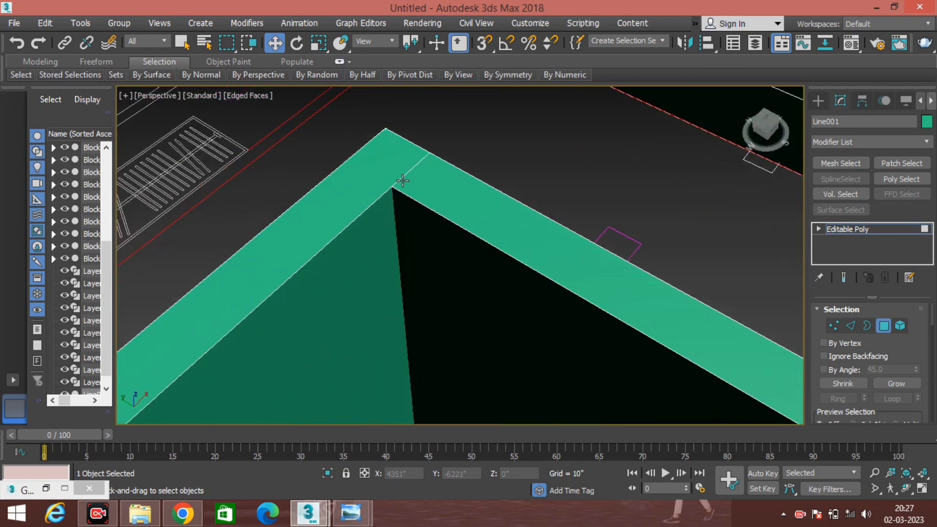
{"action": "scroll", "coordinate": [405, 185], "scroll_direction": "down", "scroll_amount": 1}
{"action": "scroll", "coordinate": [446, 215], "scroll_direction": "down", "scroll_amount": 1}
{"action": "scroll", "coordinate": [445, 215], "scroll_direction": "up", "scroll_amount": 1}
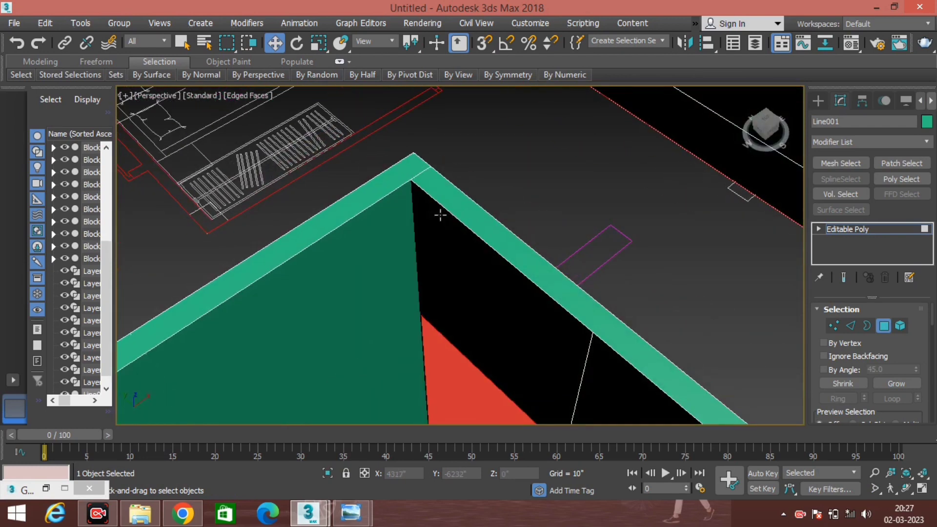
{"action": "scroll", "coordinate": [447, 209], "scroll_direction": "down", "scroll_amount": 2}
{"action": "scroll", "coordinate": [477, 184], "scroll_direction": "down", "scroll_amount": 2}
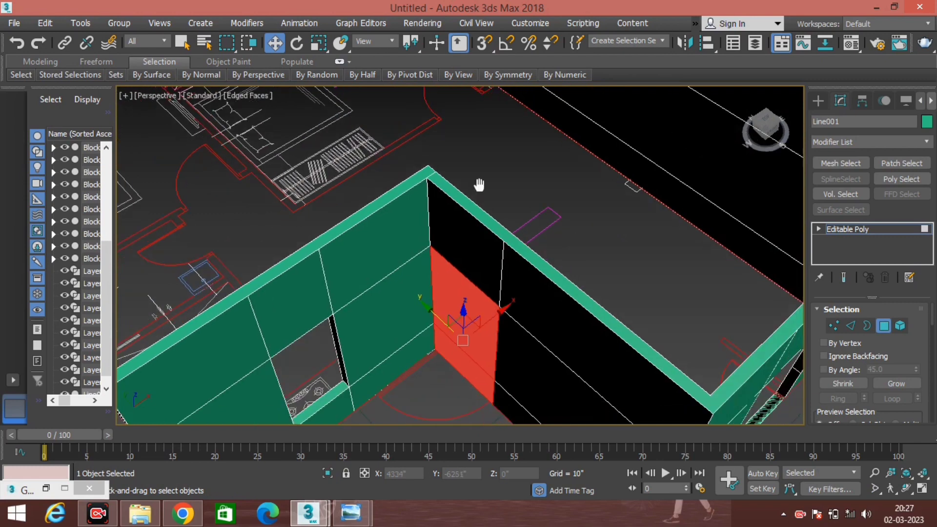
{"action": "scroll", "coordinate": [909, 346], "scroll_direction": "down", "scroll_amount": 3}
{"action": "scroll", "coordinate": [909, 347], "scroll_direction": "down", "scroll_amount": 3}
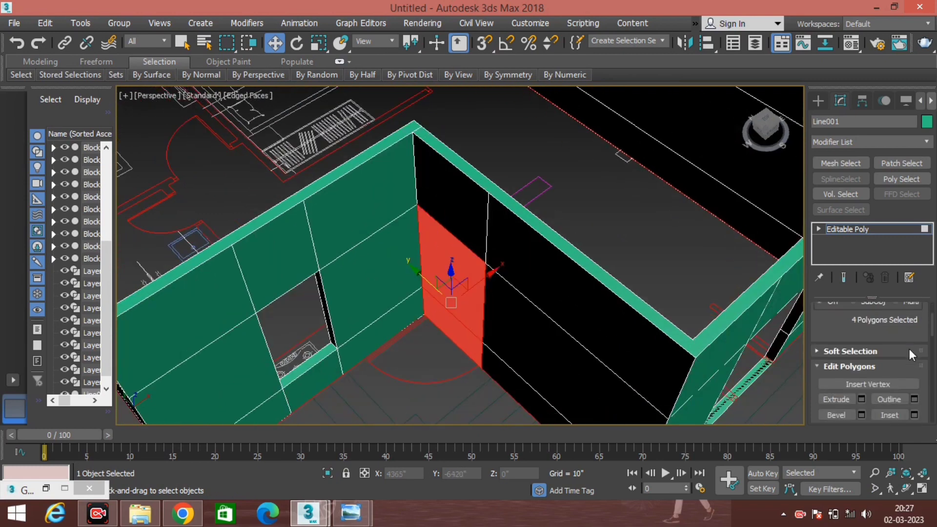
{"action": "scroll", "coordinate": [905, 354], "scroll_direction": "down", "scroll_amount": 2}
{"action": "scroll", "coordinate": [883, 376], "scroll_direction": "down", "scroll_amount": 1}
{"action": "scroll", "coordinate": [883, 377], "scroll_direction": "down", "scroll_amount": 3}
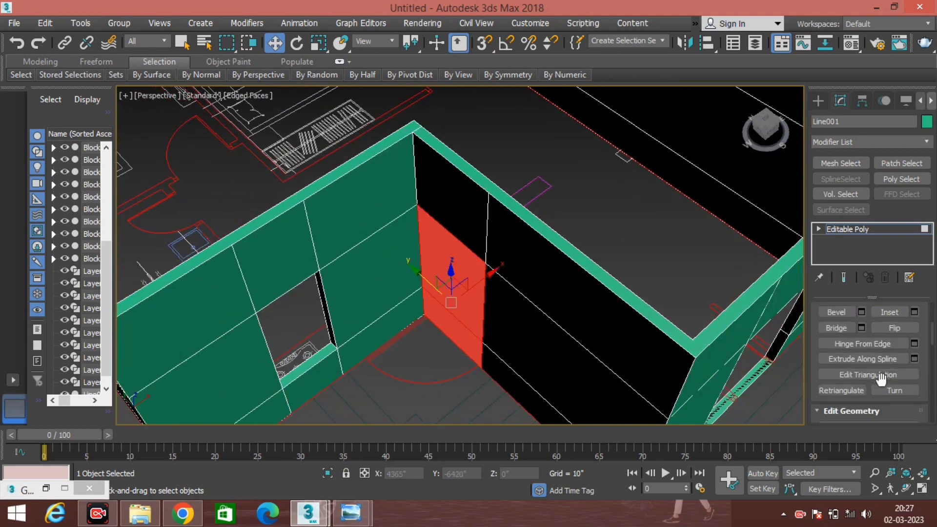
{"action": "scroll", "coordinate": [883, 380], "scroll_direction": "down", "scroll_amount": 1}
{"action": "scroll", "coordinate": [883, 378], "scroll_direction": "up", "scroll_amount": 3}
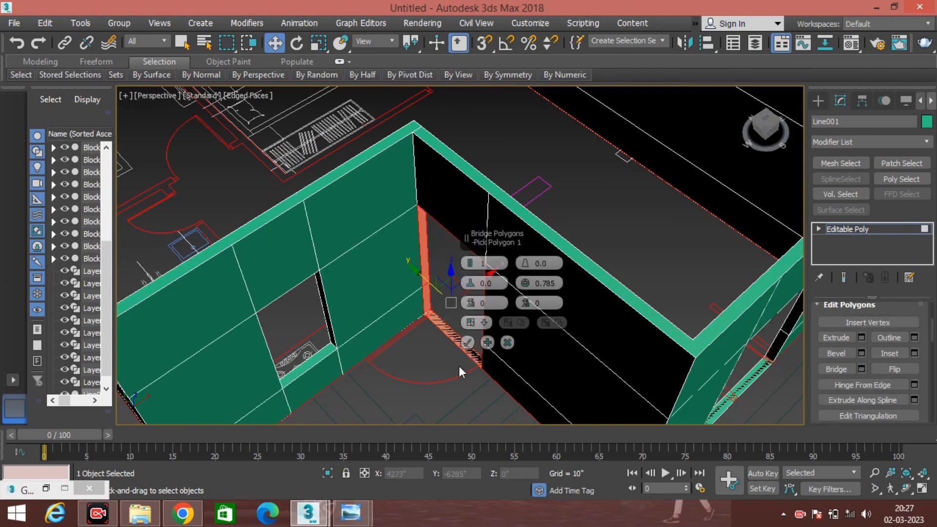
{"action": "left_click", "coordinate": [468, 343]}
{"action": "left_click", "coordinate": [467, 343]}
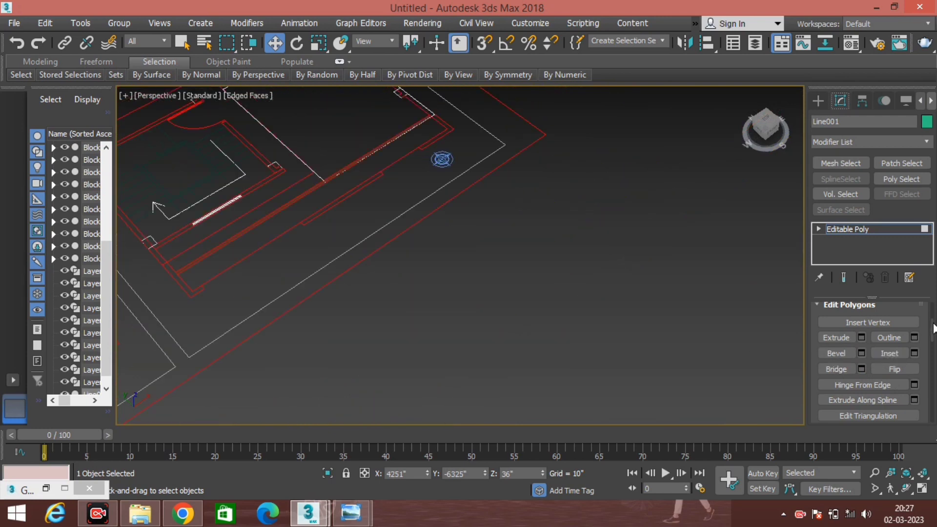
Step: Exit Polygon level back to the whole Editable Poly and orbit to a low side view
{"action": "scroll", "coordinate": [913, 329], "scroll_direction": "up", "scroll_amount": 5}
{"action": "left_click", "coordinate": [888, 324]}
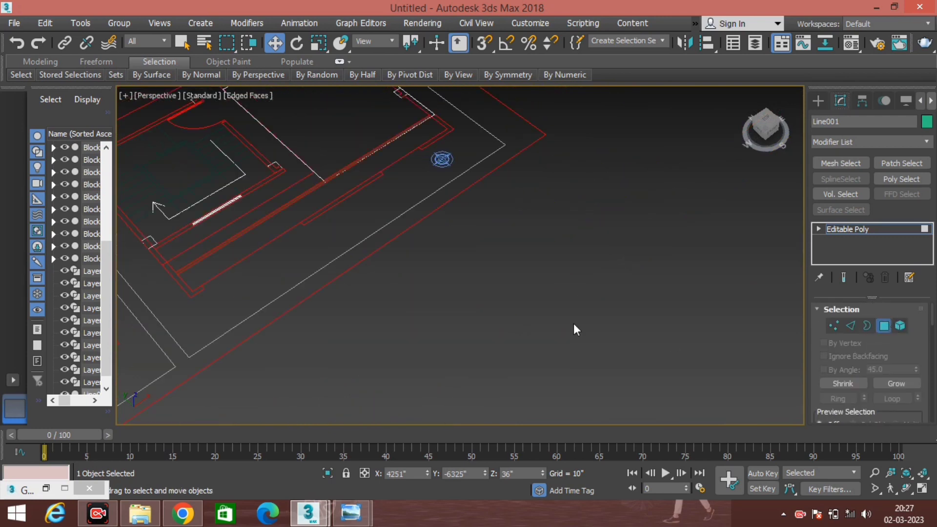
{"action": "scroll", "coordinate": [491, 335], "scroll_direction": "up", "scroll_amount": 10}
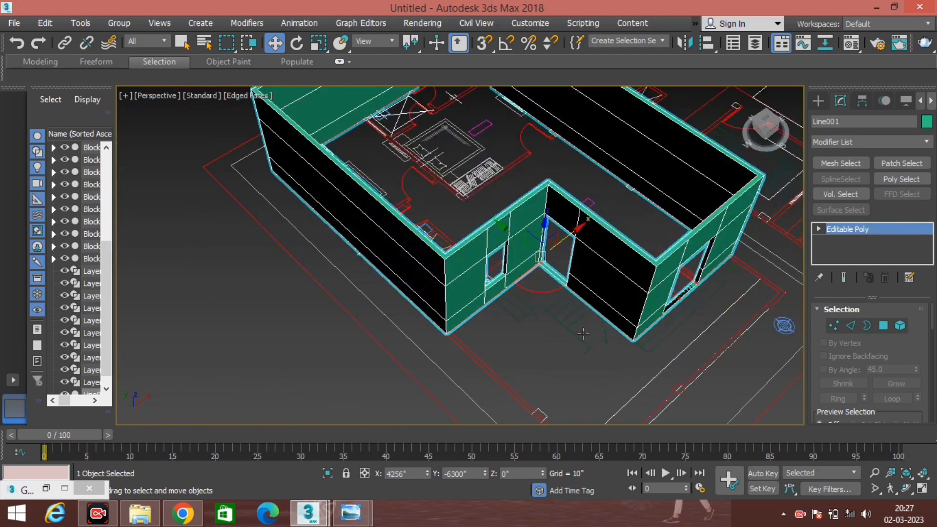
{"action": "mouse_move", "coordinate": [607, 319]}
{"action": "middle_mouse_down", "text": "alt"}
{"action": "mouse_move", "coordinate": [580, 297]}
{"action": "mouse_move", "coordinate": [541, 303]}
{"action": "mouse_move", "coordinate": [530, 293]}
{"action": "mouse_move", "coordinate": [589, 286]}
{"action": "mouse_move", "coordinate": [498, 303]}
{"action": "middle_mouse_up", "text": "alt"}
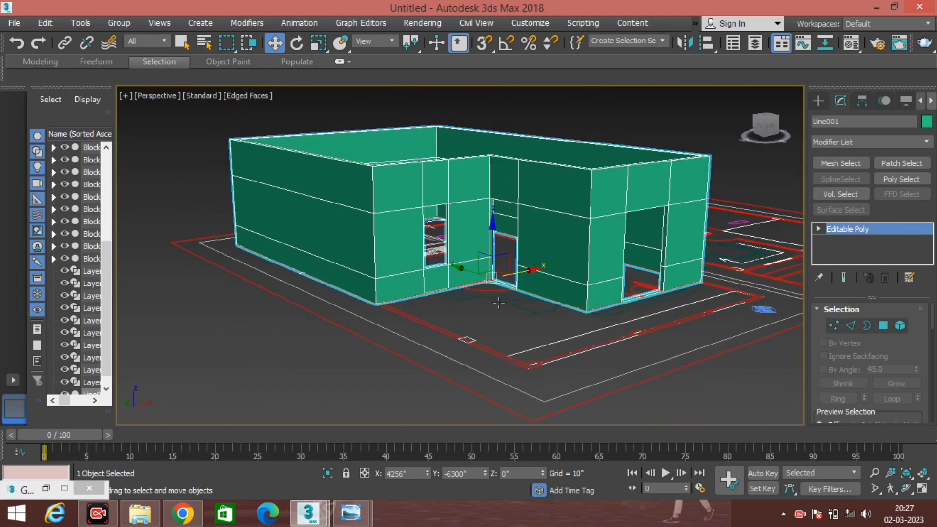
{"action": "mouse_move", "coordinate": [501, 256]}
{"action": "middle_mouse_down"}
{"action": "mouse_move", "coordinate": [469, 266]}
{"action": "mouse_move", "coordinate": [478, 224]}
{"action": "middle_mouse_up"}
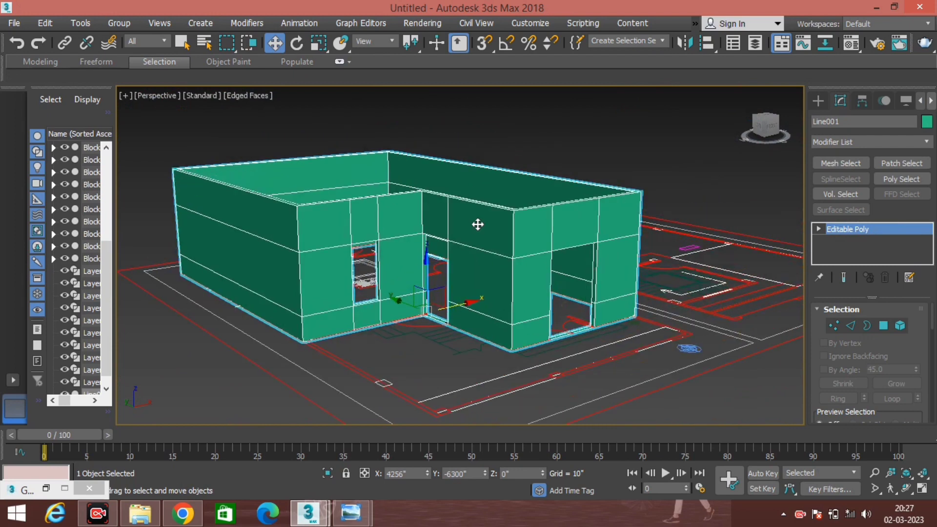
Step: Inspect the green walls' window and two door openings from several viewing angles
{"action": "scroll", "coordinate": [531, 295], "scroll_direction": "up", "scroll_amount": 2}
{"action": "scroll", "coordinate": [500, 305], "scroll_direction": "up", "scroll_amount": 3}
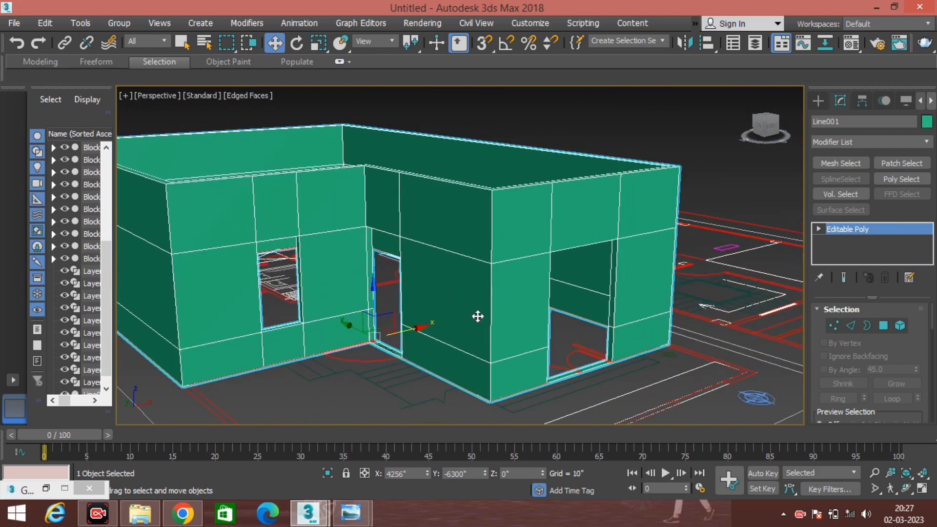
{"action": "middle_click_drag", "start_coordinate": [453, 338], "coordinate": [540, 268]}
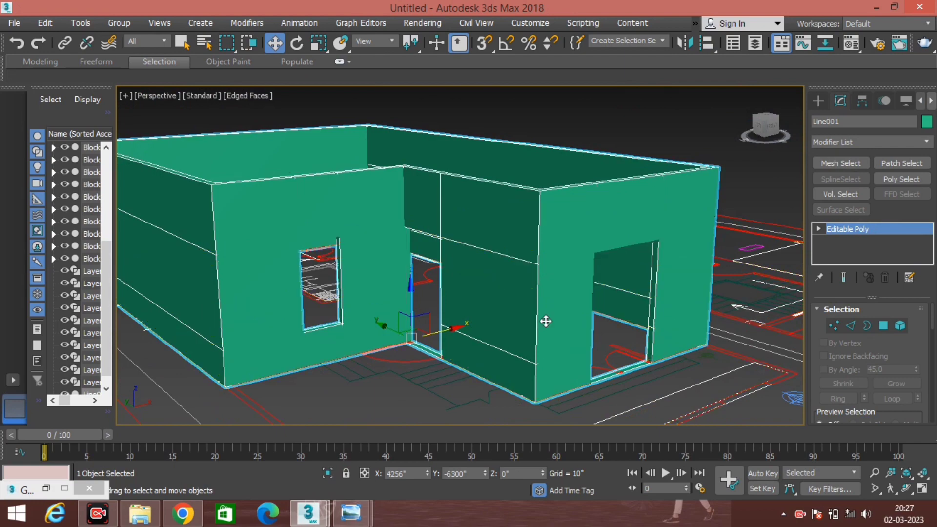
{"action": "mouse_move", "coordinate": [557, 354]}
{"action": "middle_mouse_down", "text": "alt"}
{"action": "mouse_move", "coordinate": [586, 356]}
{"action": "mouse_move", "coordinate": [537, 356]}
{"action": "middle_mouse_up", "text": "alt"}
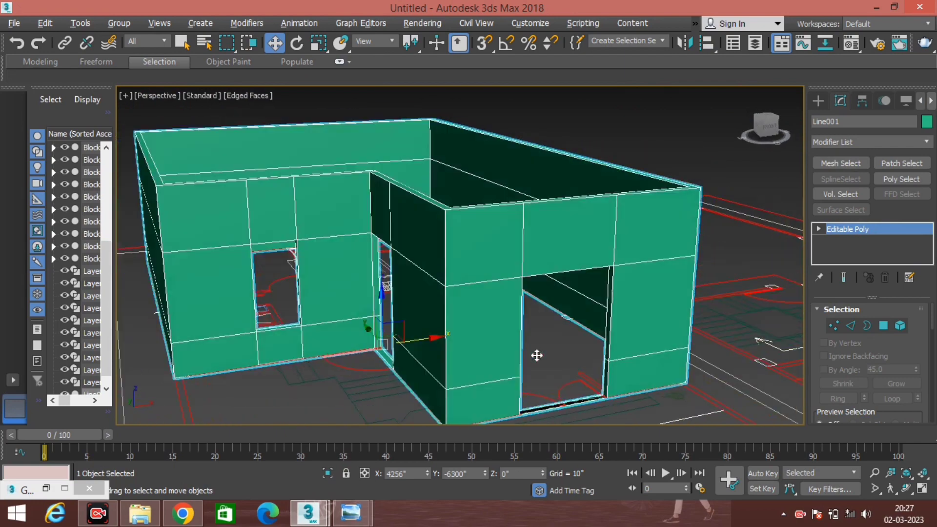
{"action": "mouse_move", "coordinate": [555, 310]}
{"action": "middle_mouse_down"}
{"action": "mouse_move", "coordinate": [552, 322]}
{"action": "mouse_move", "coordinate": [592, 325]}
{"action": "mouse_move", "coordinate": [555, 353]}
{"action": "middle_mouse_up"}
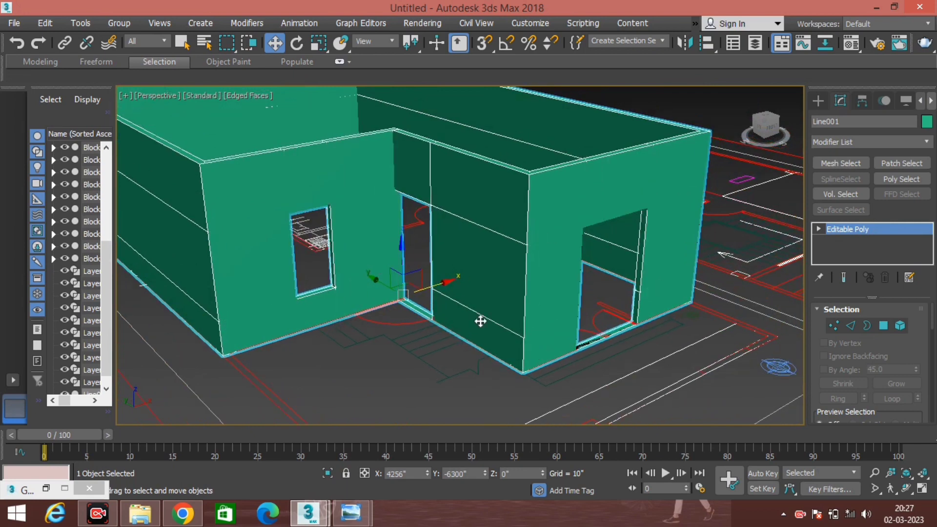
{"action": "scroll", "coordinate": [352, 280], "scroll_direction": "down", "scroll_amount": 3}
{"action": "scroll", "coordinate": [502, 295], "scroll_direction": "down", "scroll_amount": 1}
{"action": "scroll", "coordinate": [502, 295], "scroll_direction": "down", "scroll_amount": 1}
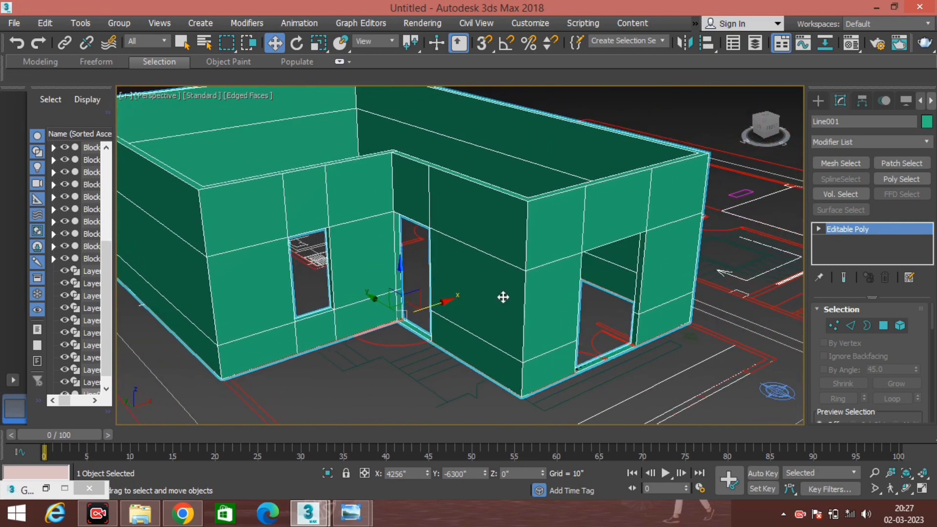
{"action": "scroll", "coordinate": [502, 297], "scroll_direction": "down", "scroll_amount": 1}
{"action": "middle_click_drag", "start_coordinate": [502, 298], "coordinate": [508, 310]}
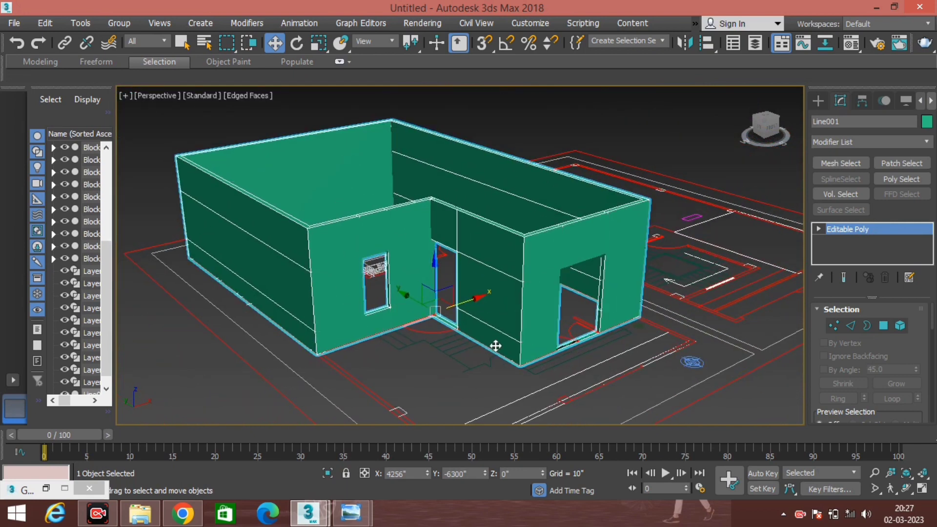